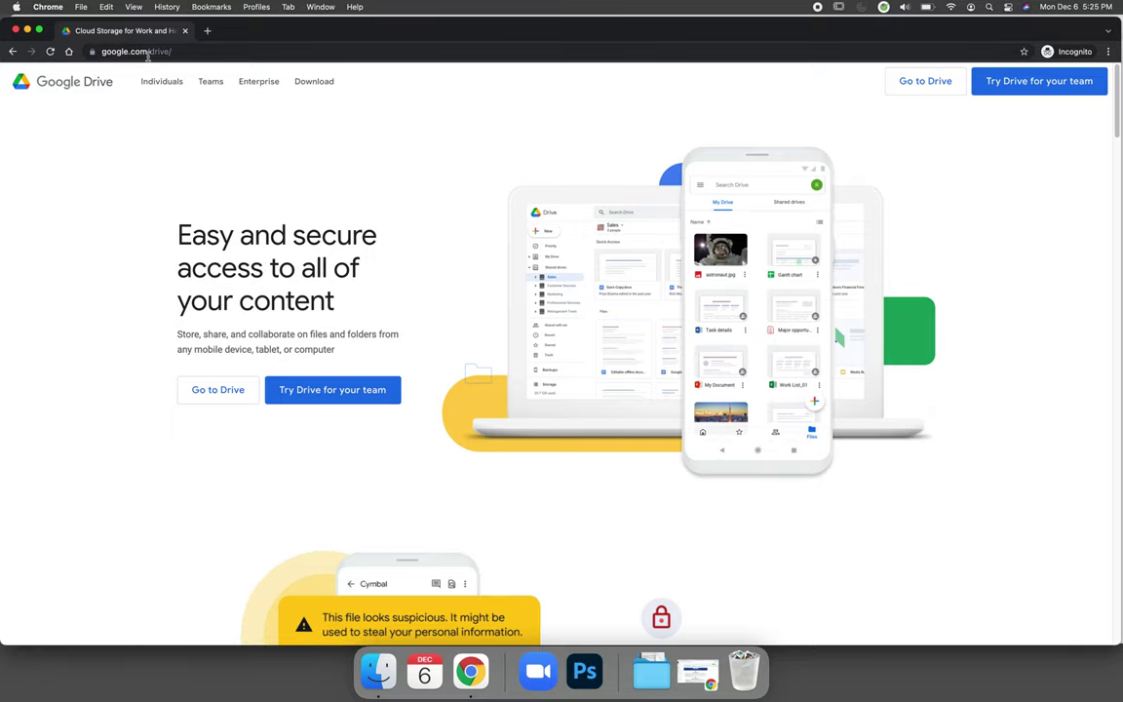
Step: From Google Drive's sign-in page, start creating a new Google account for personal use
{"action": "left_click", "coordinate": [215, 400]}
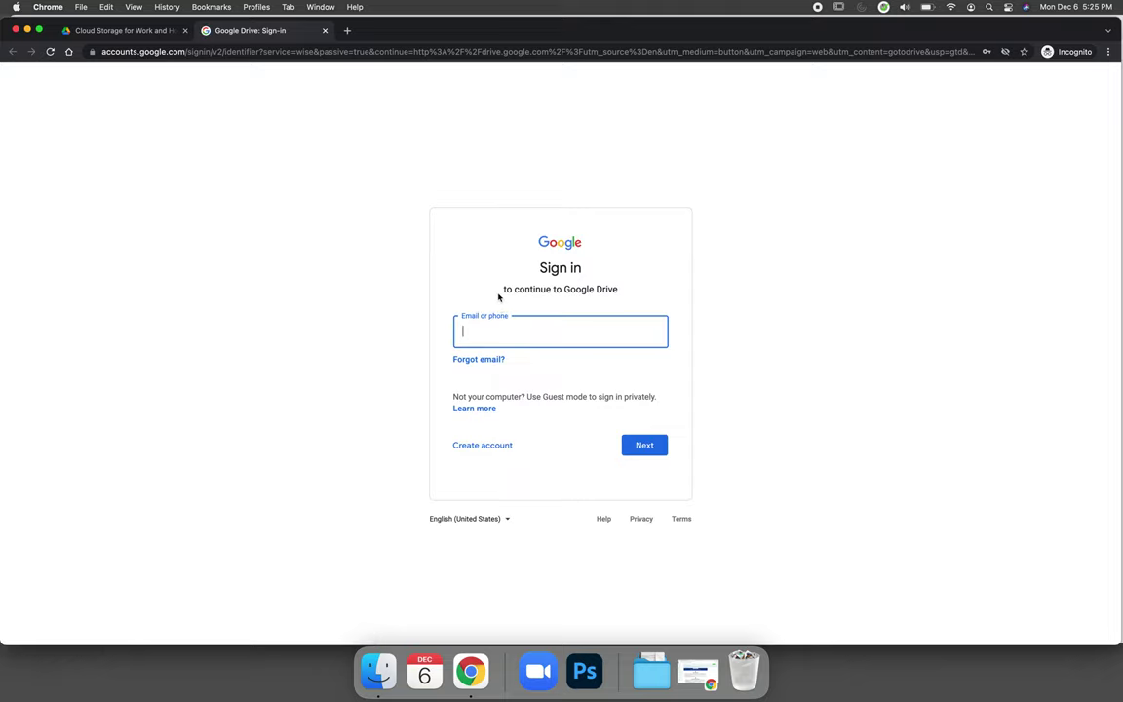
{"action": "left_click", "coordinate": [487, 449]}
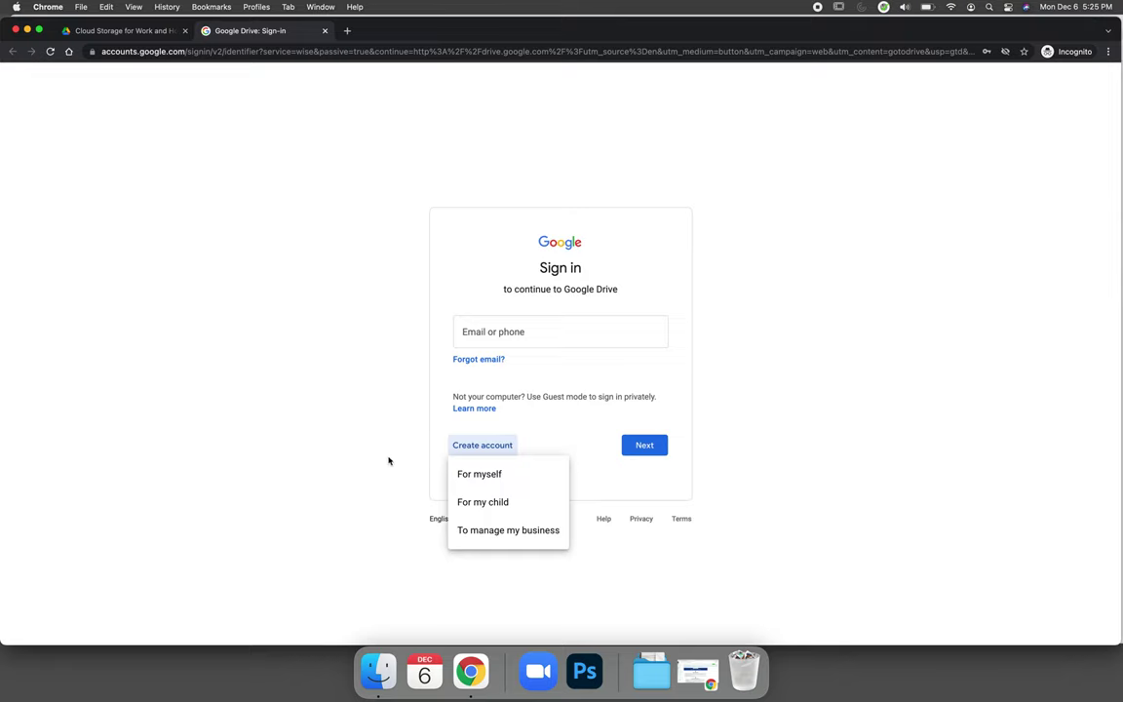
{"action": "left_click", "coordinate": [452, 471]}
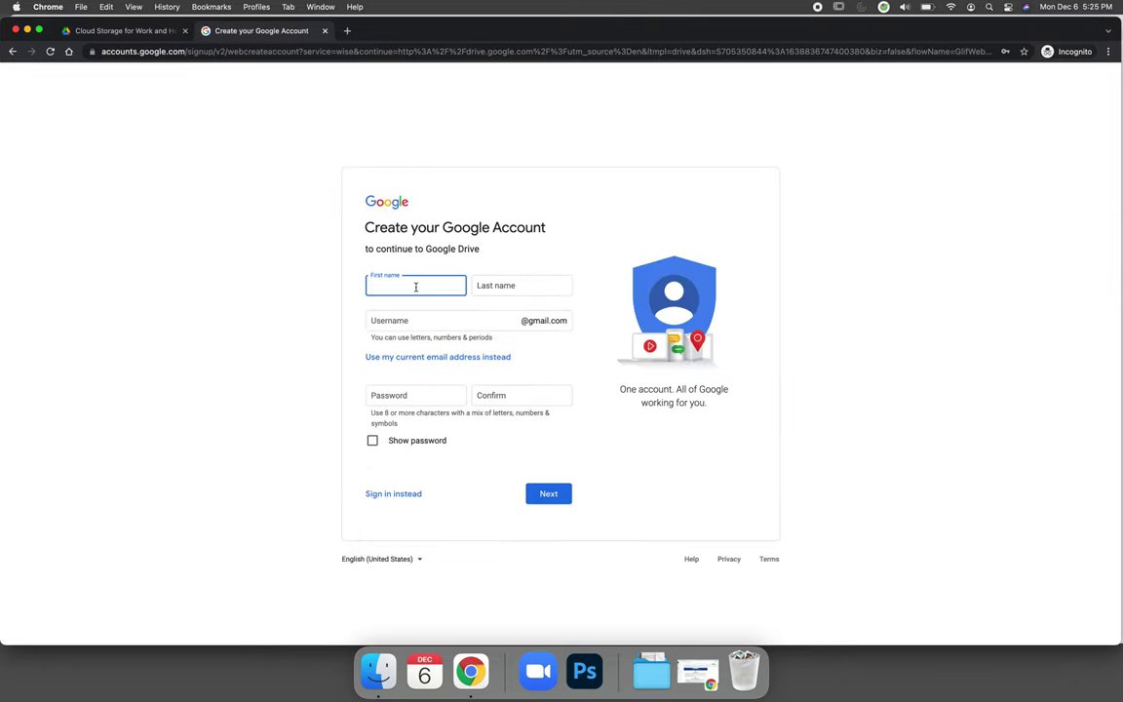
Step: Enter the first and last name, a username and a confirmed password, then submit the form
{"action": "key", "text": "Tab"}
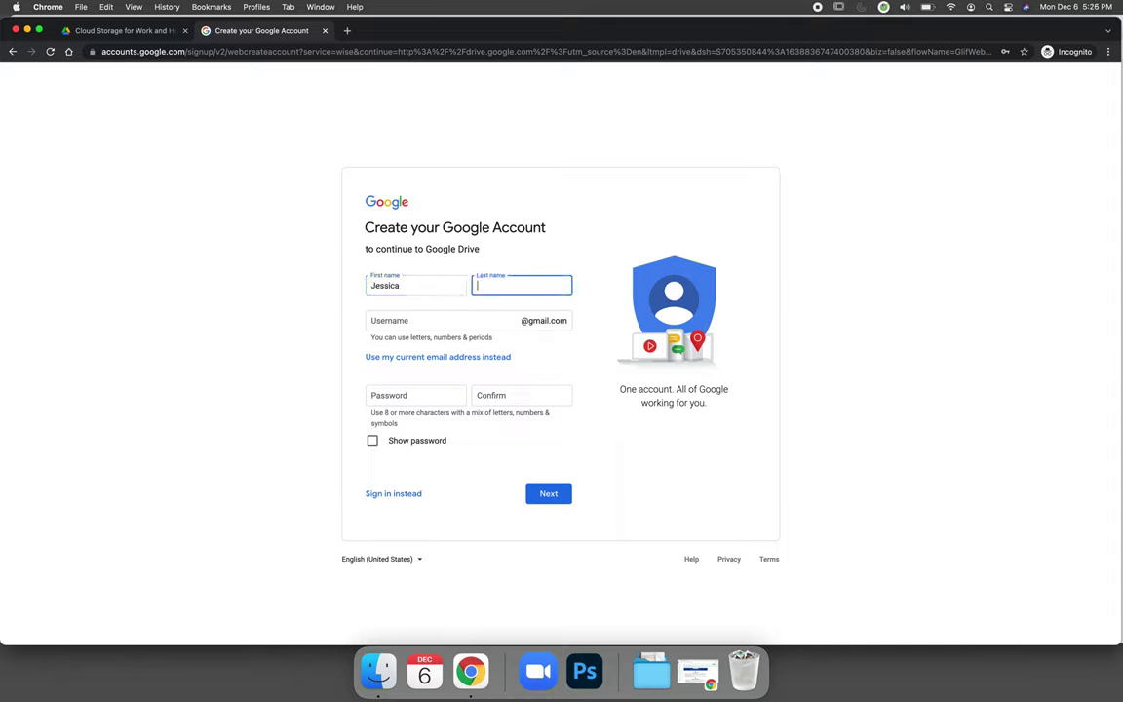
{"action": "key", "text": "Tab"}
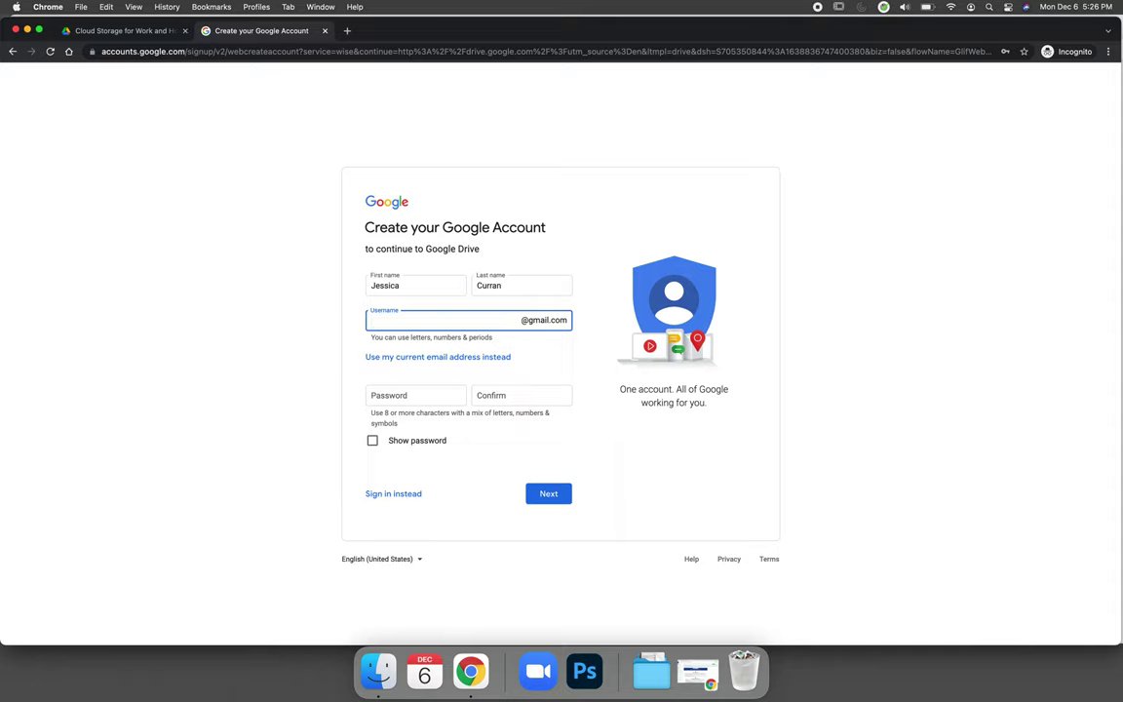
{"action": "left_click", "coordinate": [423, 395]}
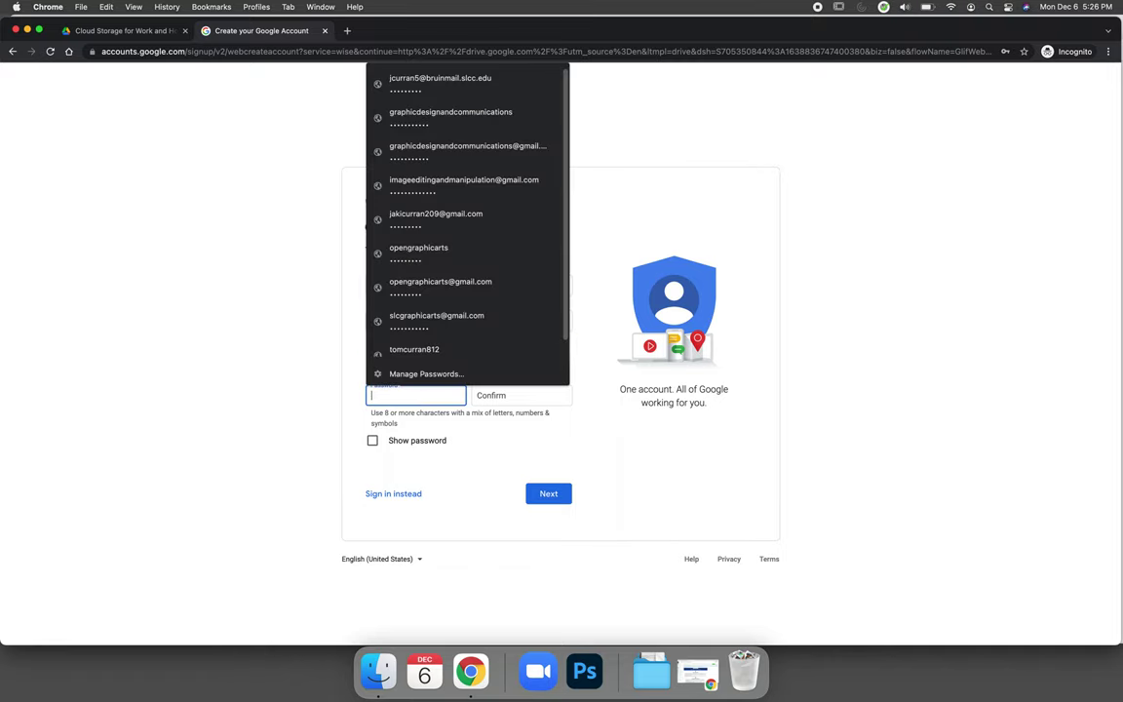
{"action": "type", "text": "•••••••"}
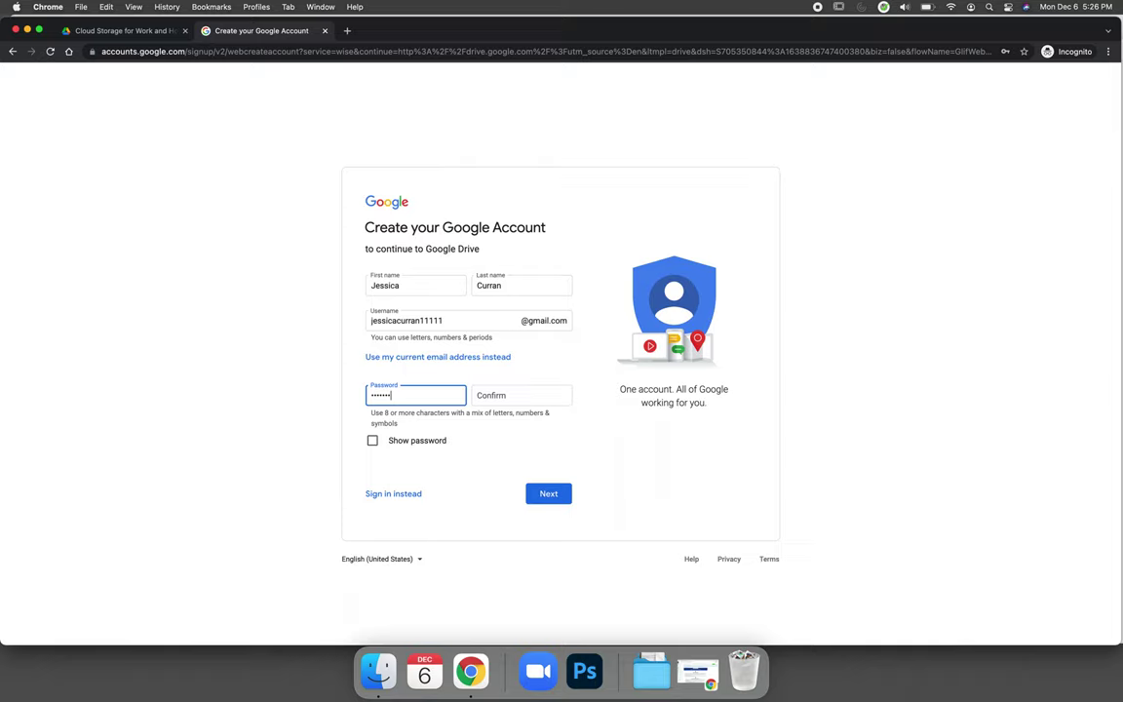
{"action": "type", "text": "••"}
{"action": "left_click", "coordinate": [521, 398]}
{"action": "type", "text": "•••••••••"}
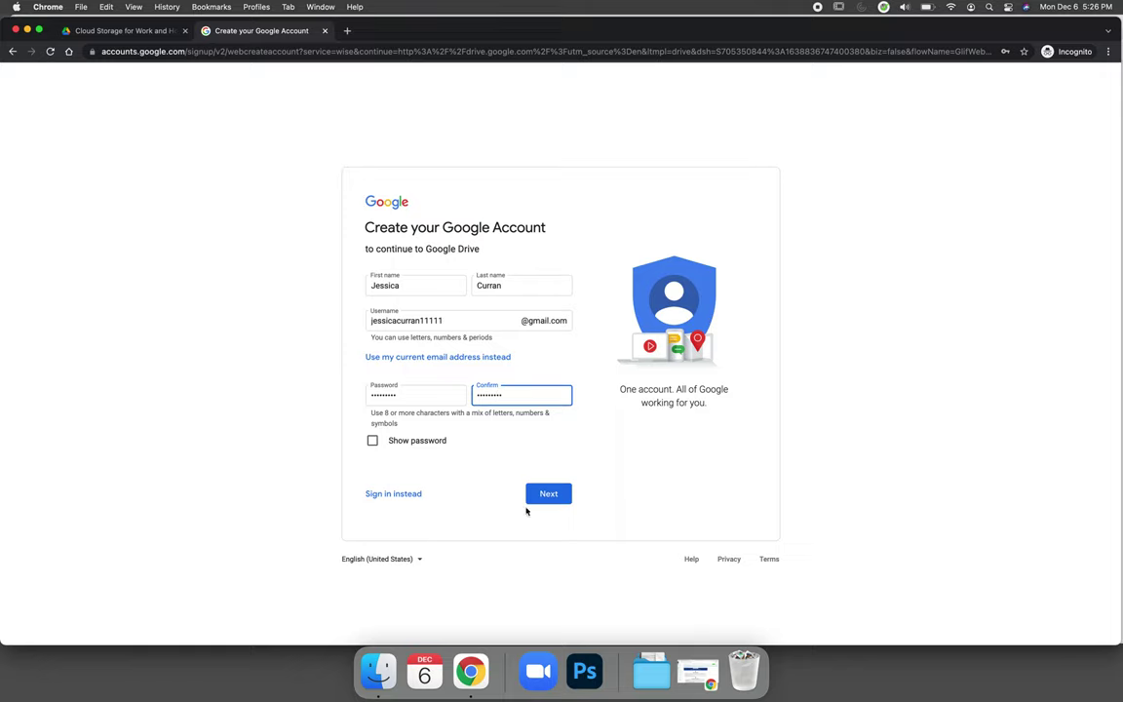
{"action": "left_click", "coordinate": [549, 495]}
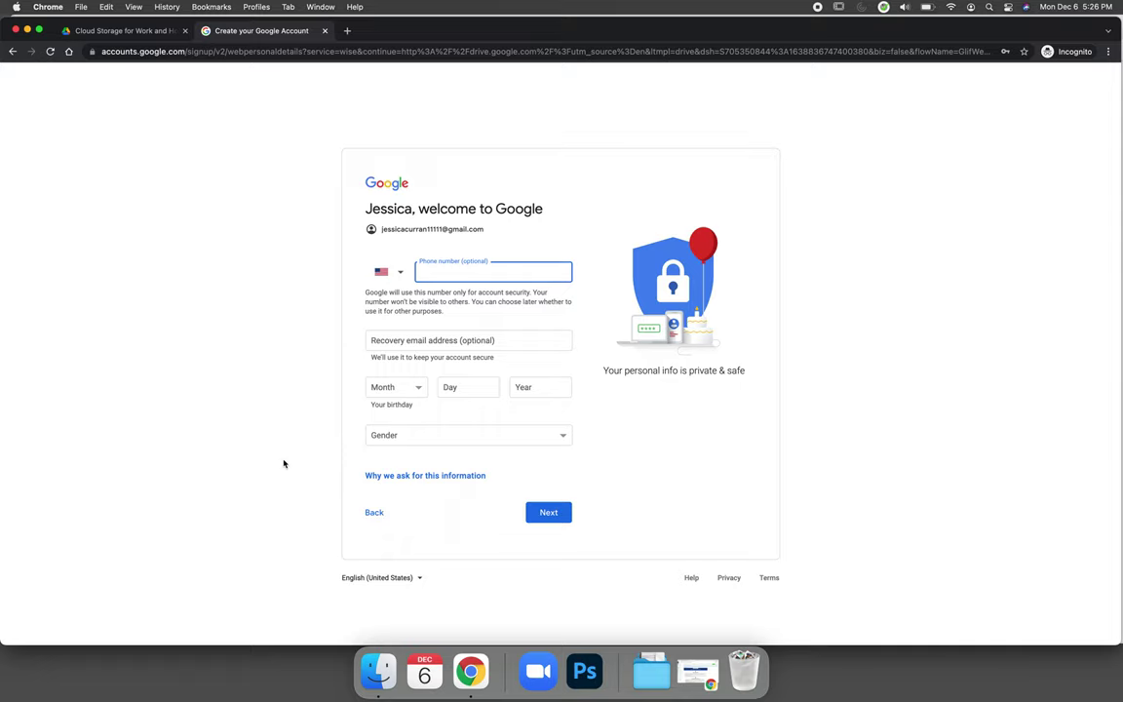
Step: Fill in the recovery email from a suggestion and clear the autofilled phone number
{"action": "left_click", "coordinate": [394, 340]}
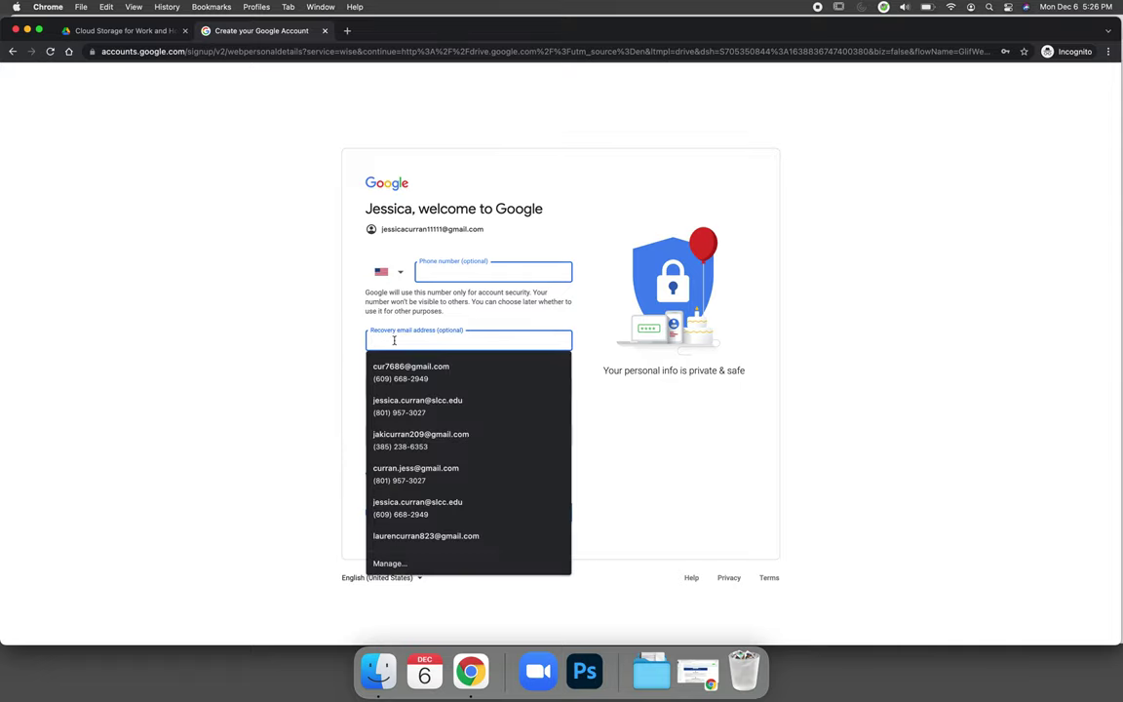
{"action": "left_click", "coordinate": [428, 403]}
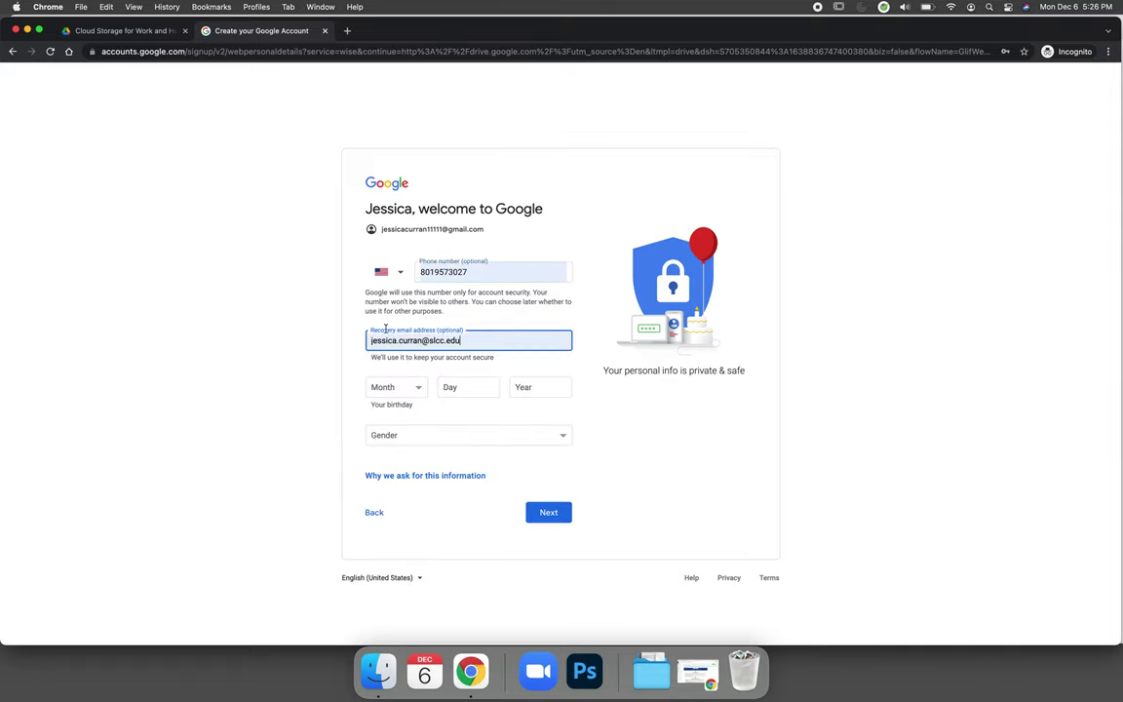
{"action": "double_click", "coordinate": [458, 272]}
{"action": "key", "text": "BackSpace"}
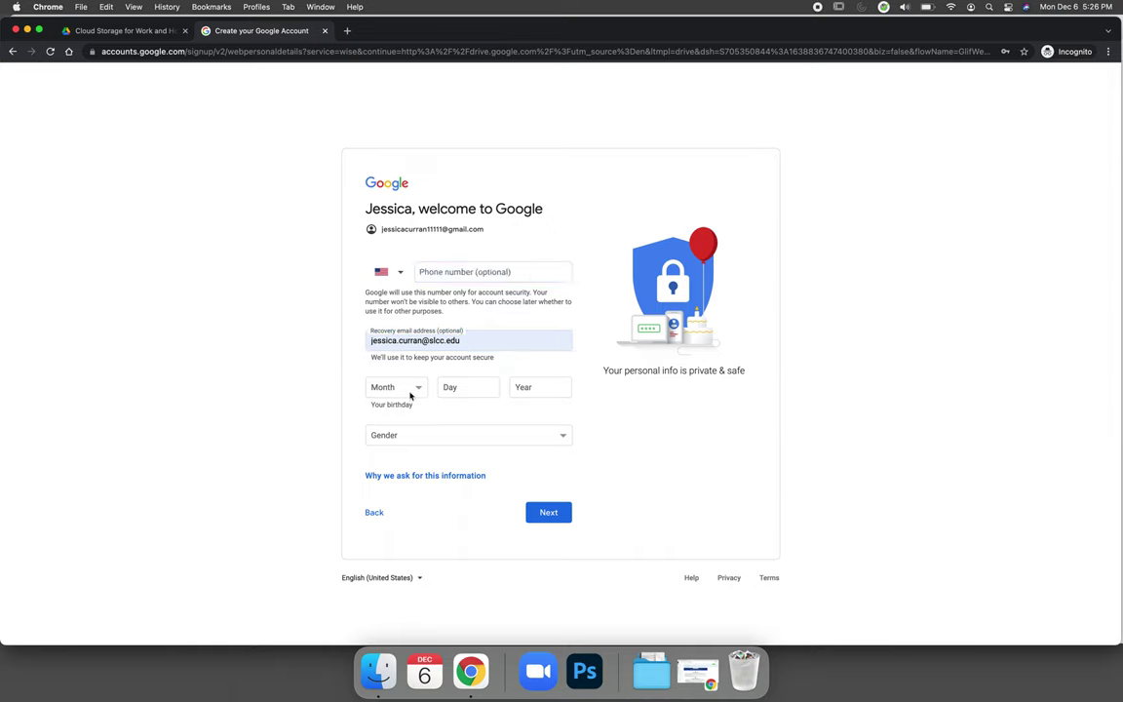
Step: Enter the birth month, day and year, set gender to Female, and submit the personal details
{"action": "left_click", "coordinate": [413, 391]}
{"action": "left_click", "coordinate": [389, 414]}
{"action": "left_click", "coordinate": [463, 387]}
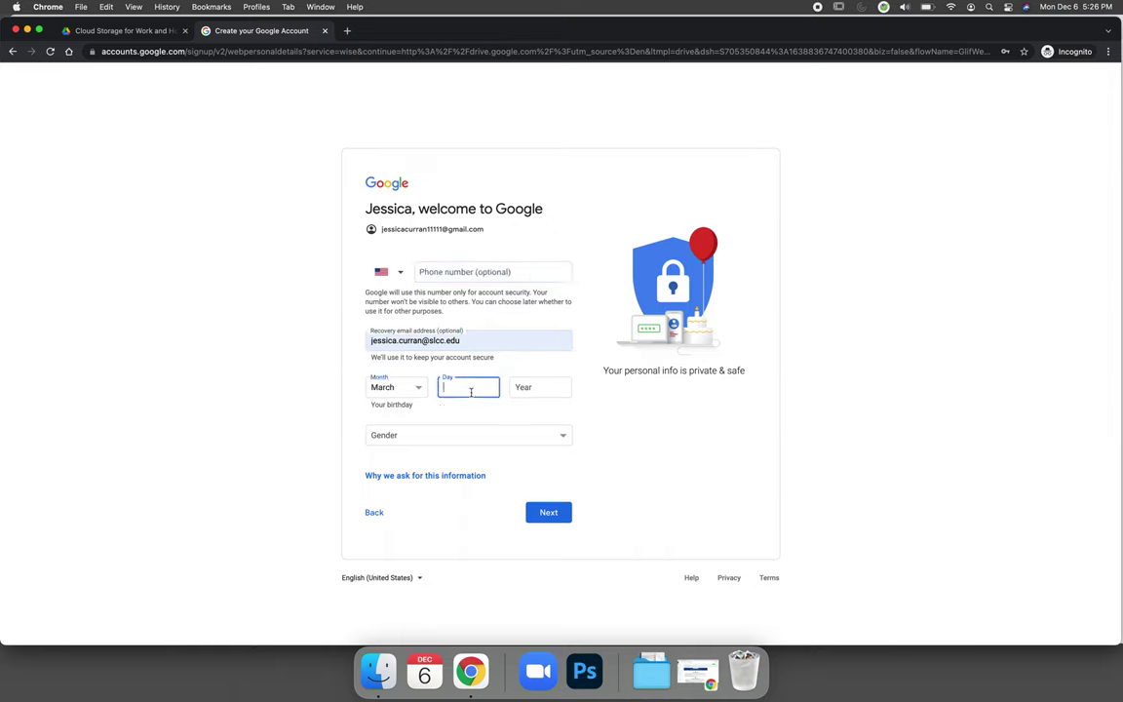
{"action": "left_click", "coordinate": [554, 384]}
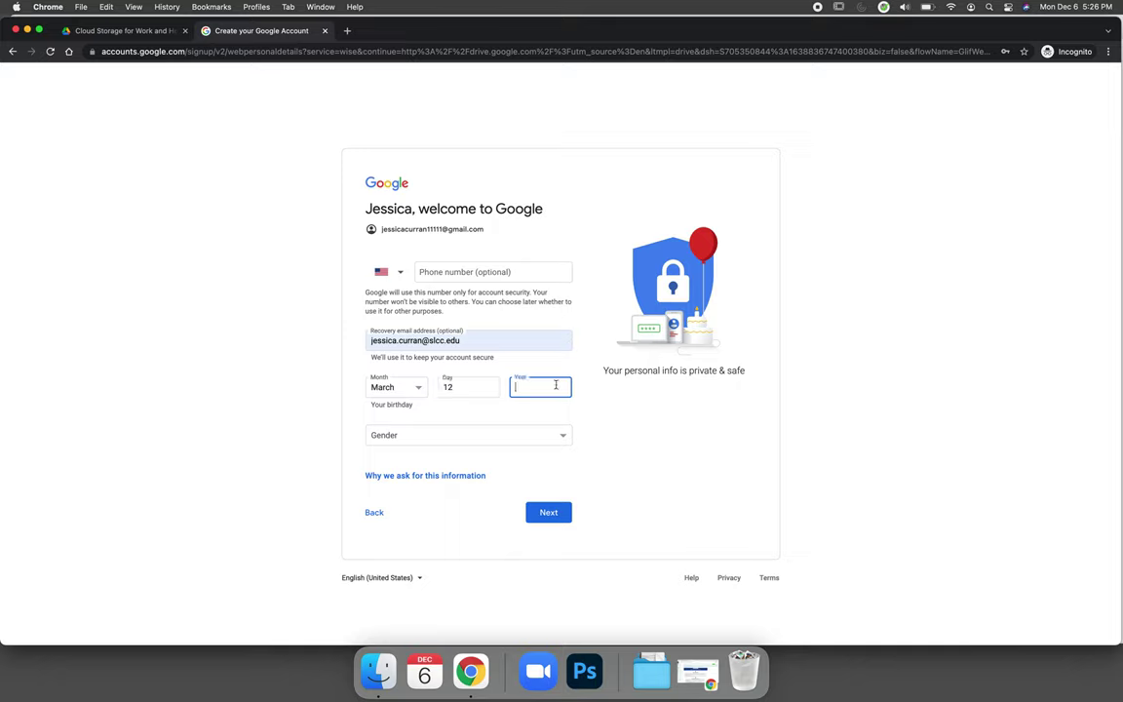
{"action": "left_click", "coordinate": [492, 443]}
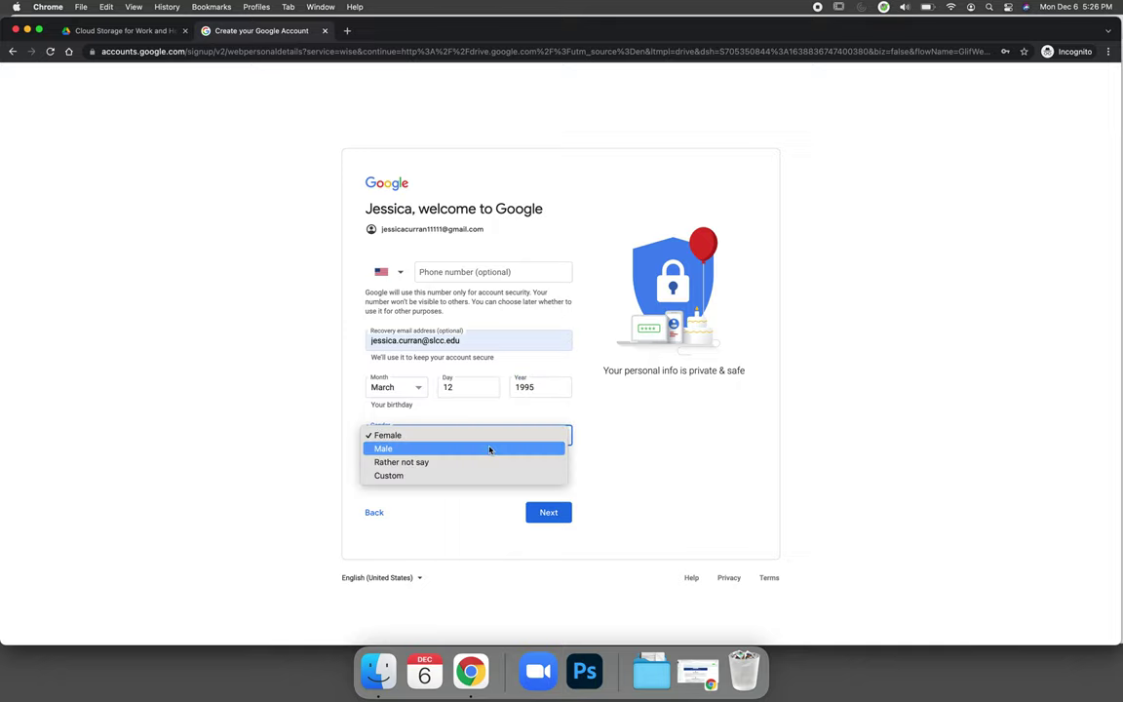
{"action": "left_click", "coordinate": [491, 435]}
{"action": "left_click", "coordinate": [667, 501]}
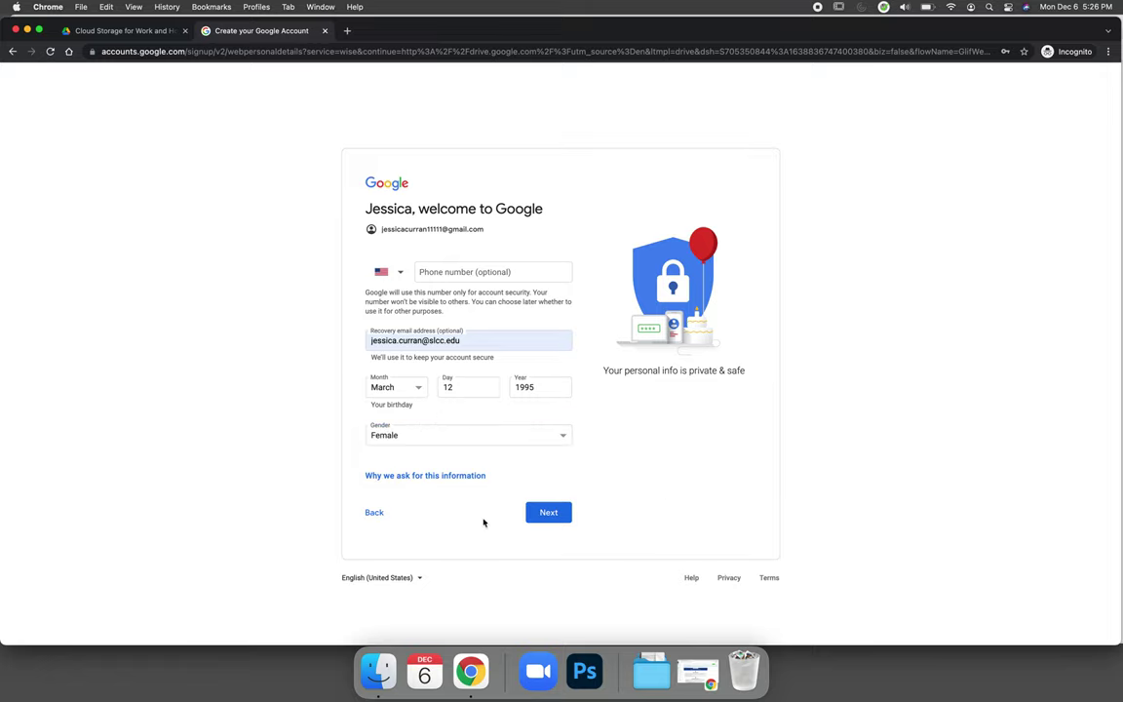
{"action": "left_click", "coordinate": [547, 513]}
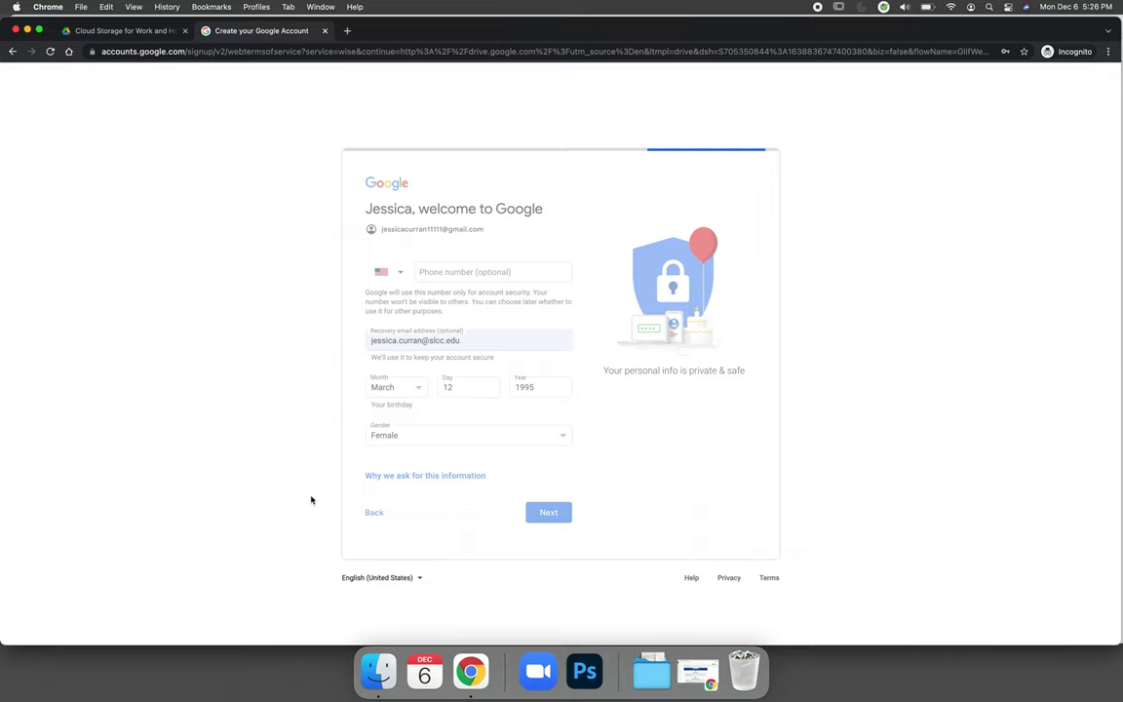
Step: Scroll through Google's privacy terms and agree to them
{"action": "scroll", "coordinate": [488, 527], "scroll_direction": "down", "scroll_amount": 3}
{"action": "scroll", "coordinate": [517, 556], "scroll_direction": "down", "scroll_amount": 10}
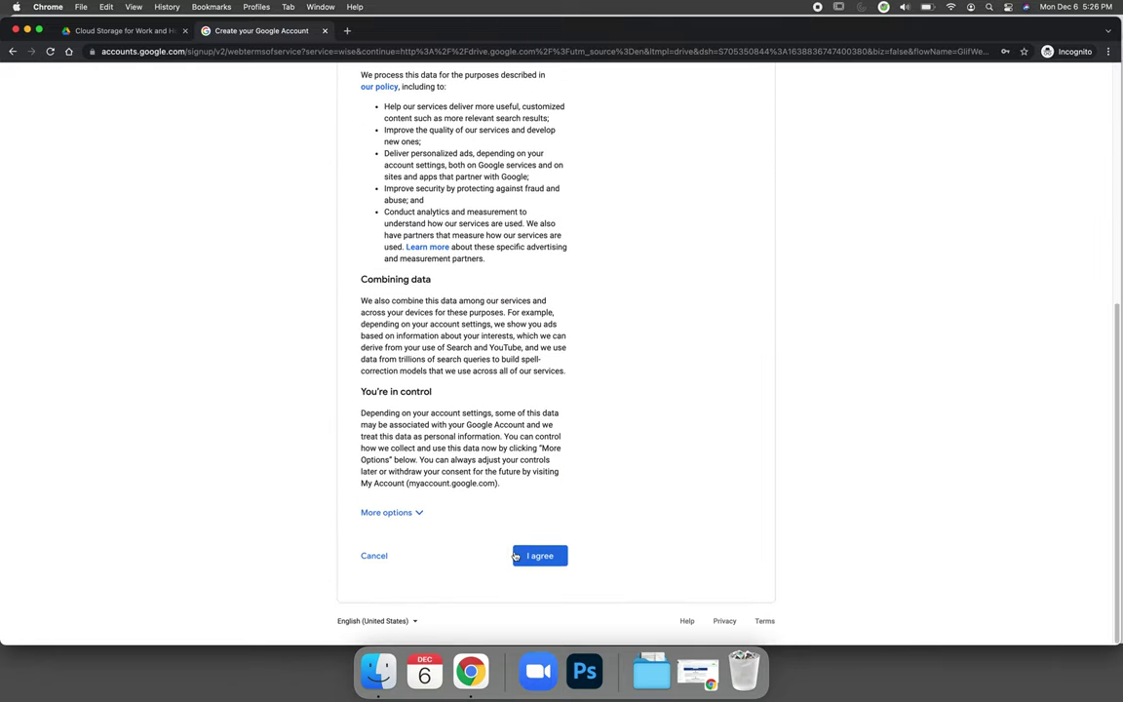
{"action": "left_click", "coordinate": [542, 559]}
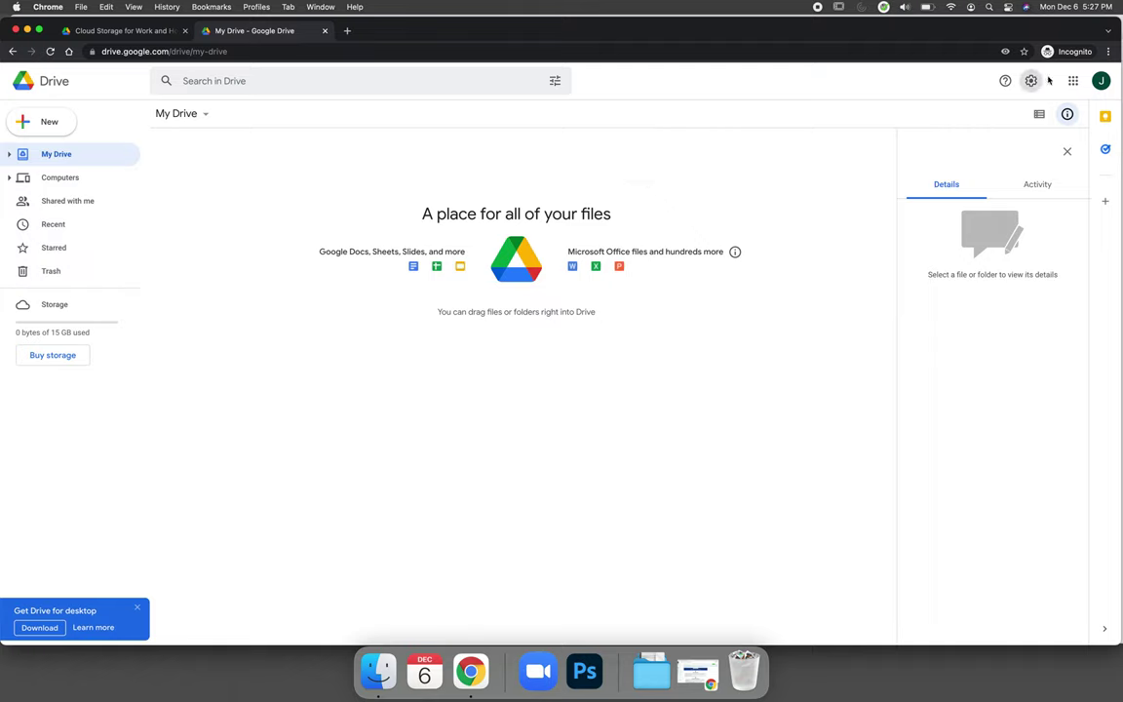
Step: Sign out of the new account and reload google.com/drive to reach the Drive sign-in page
{"action": "left_click", "coordinate": [1099, 81]}
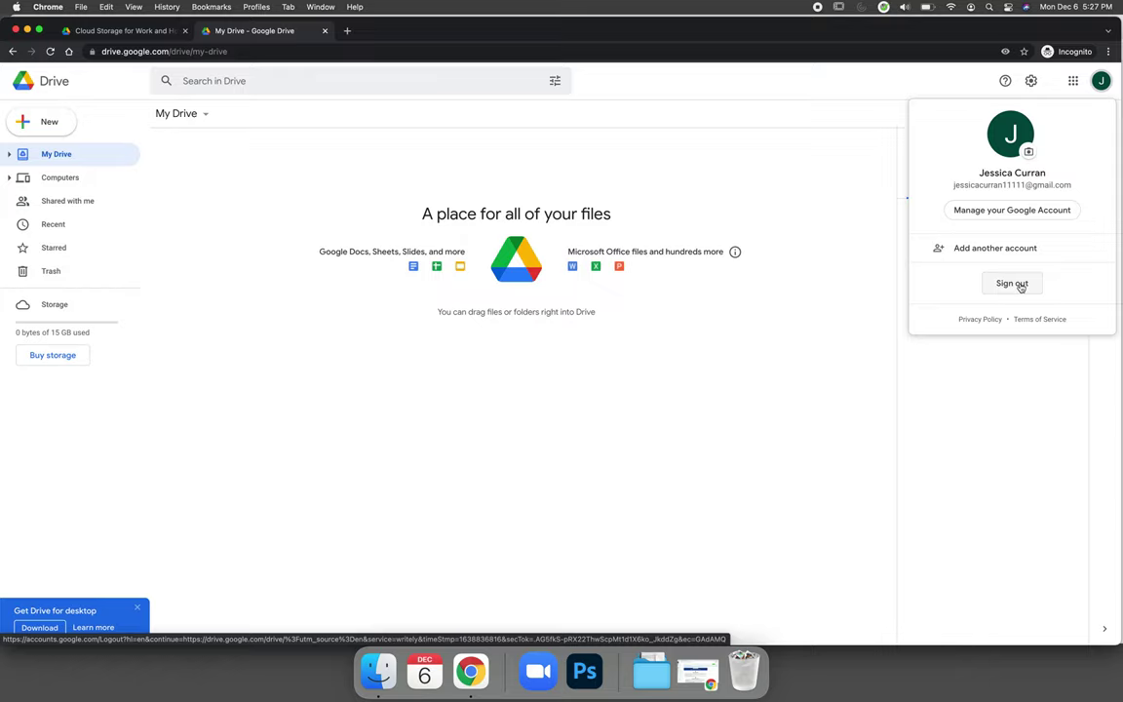
{"action": "left_click", "coordinate": [1014, 283]}
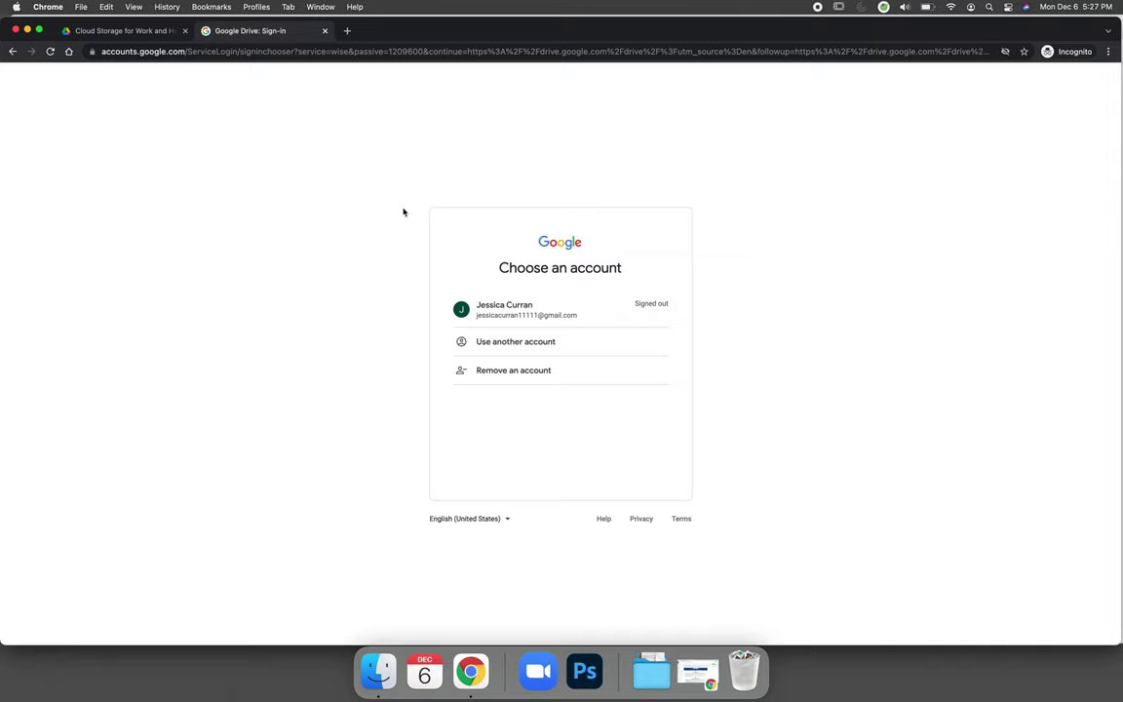
{"action": "left_click", "coordinate": [293, 51]}
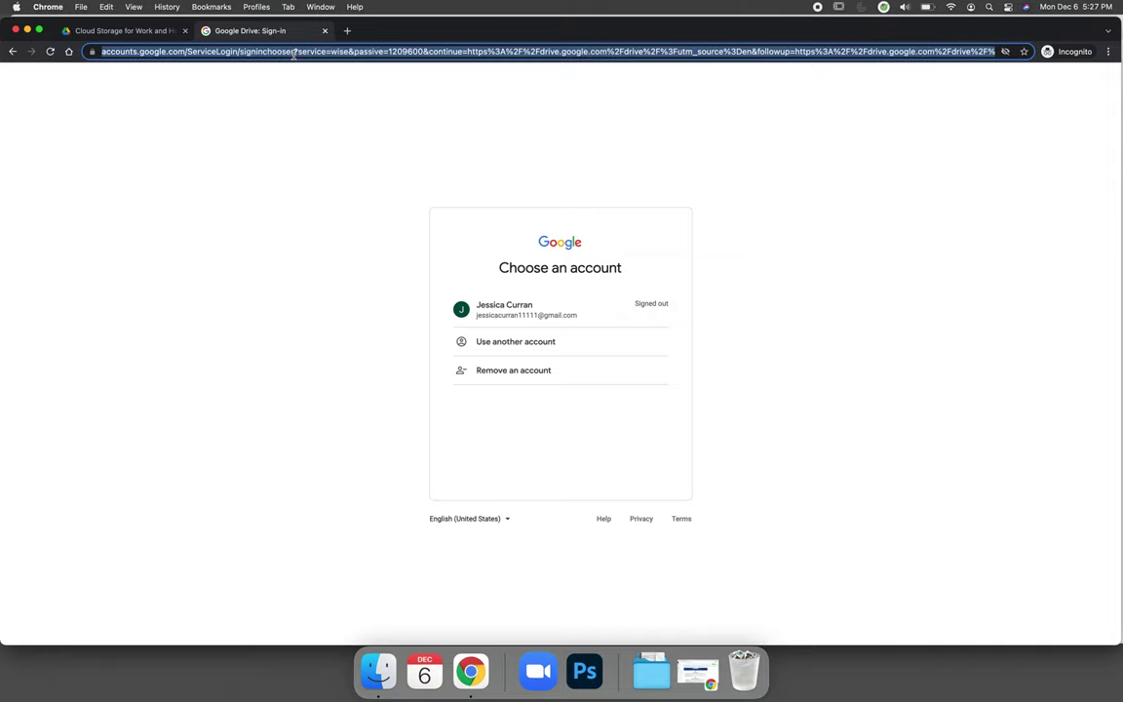
{"action": "type", "text": "google.com/"}
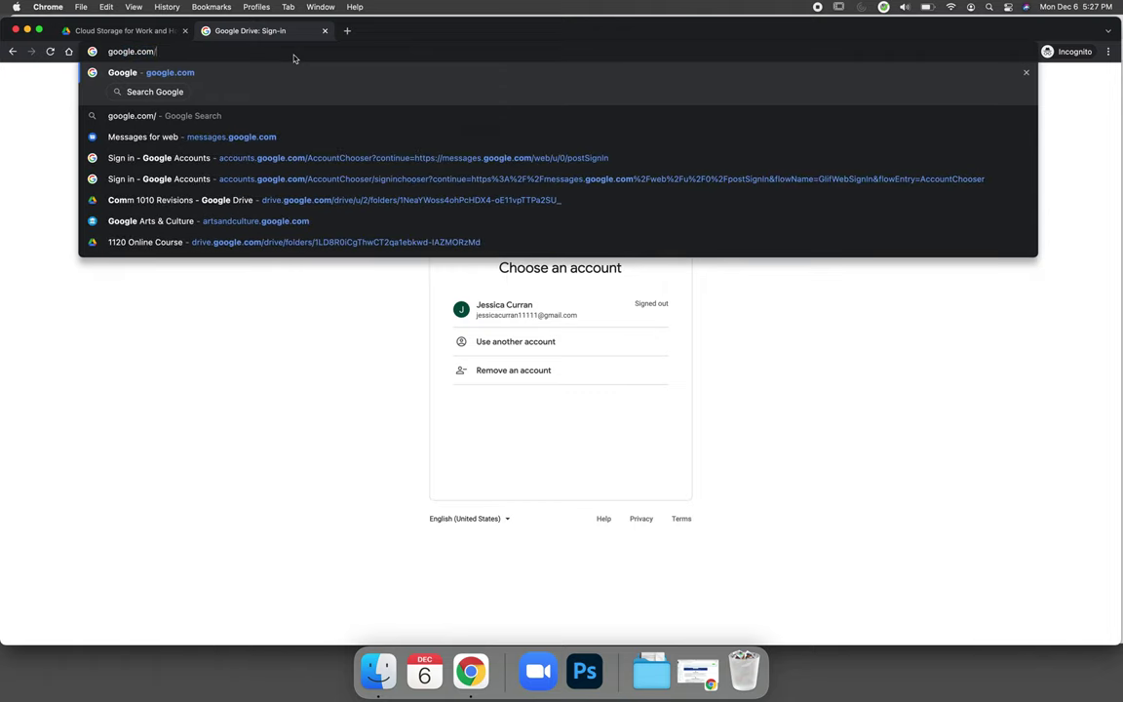
{"action": "type", "text": "drive"}
{"action": "key", "text": "Return"}
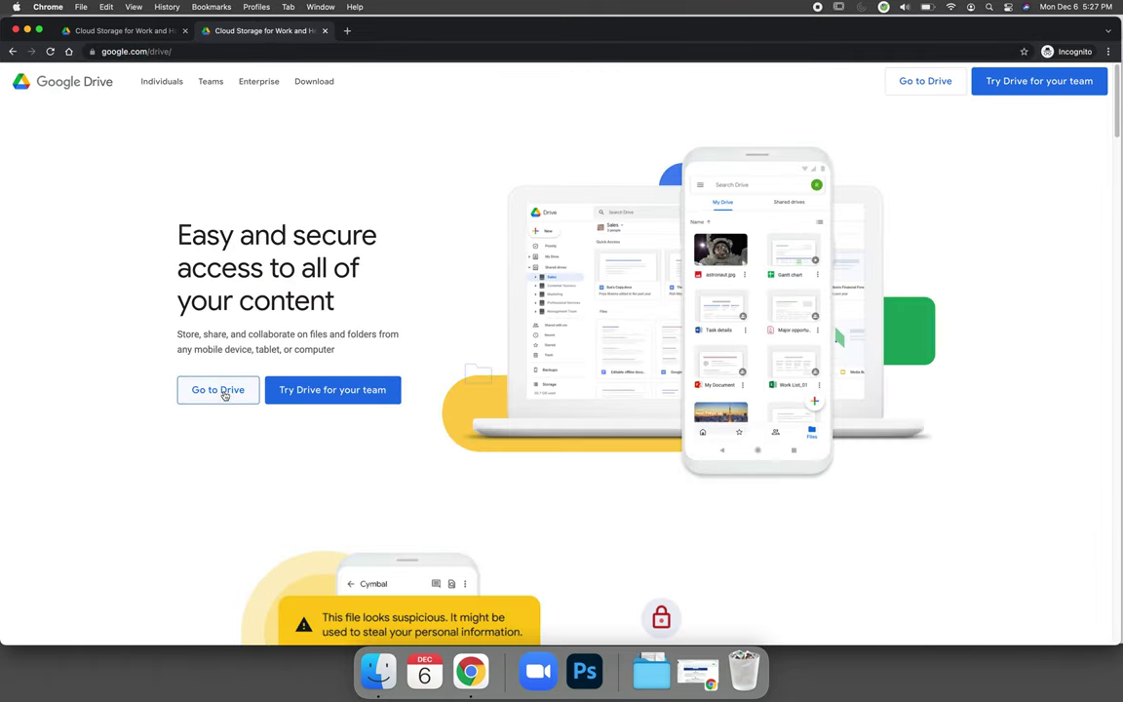
{"action": "left_click", "coordinate": [225, 392]}
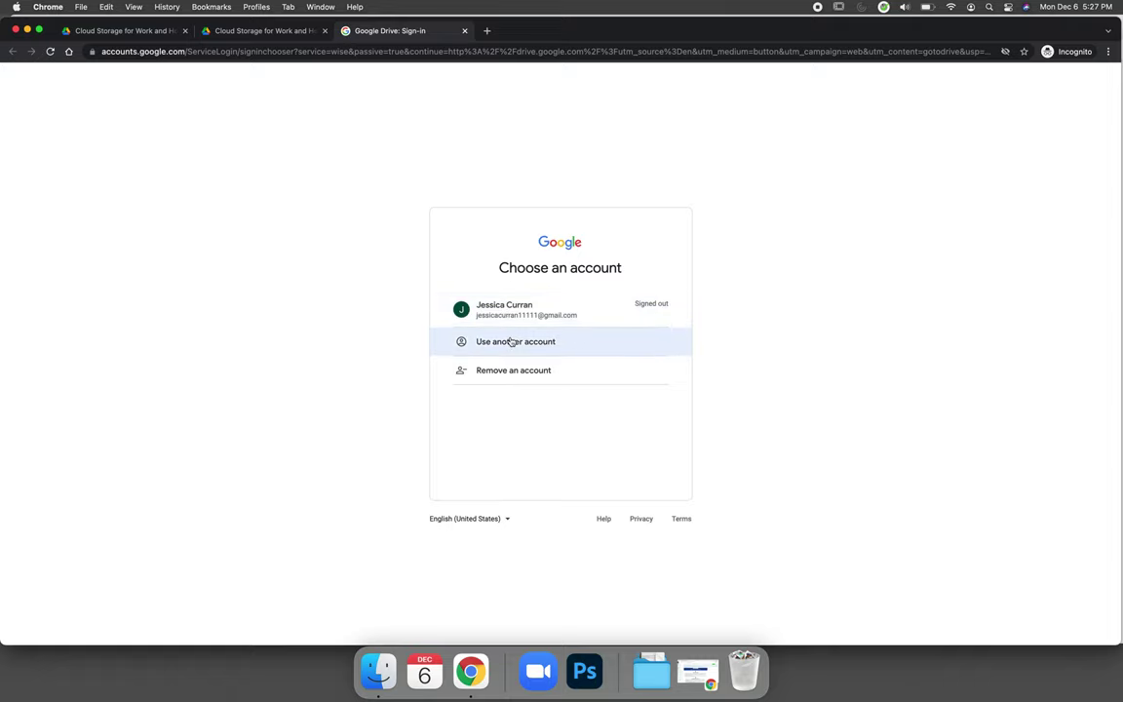
Step: Sign in through 'Use another account' with the new account's username and password
{"action": "left_click", "coordinate": [510, 341]}
{"action": "left_click", "coordinate": [512, 334]}
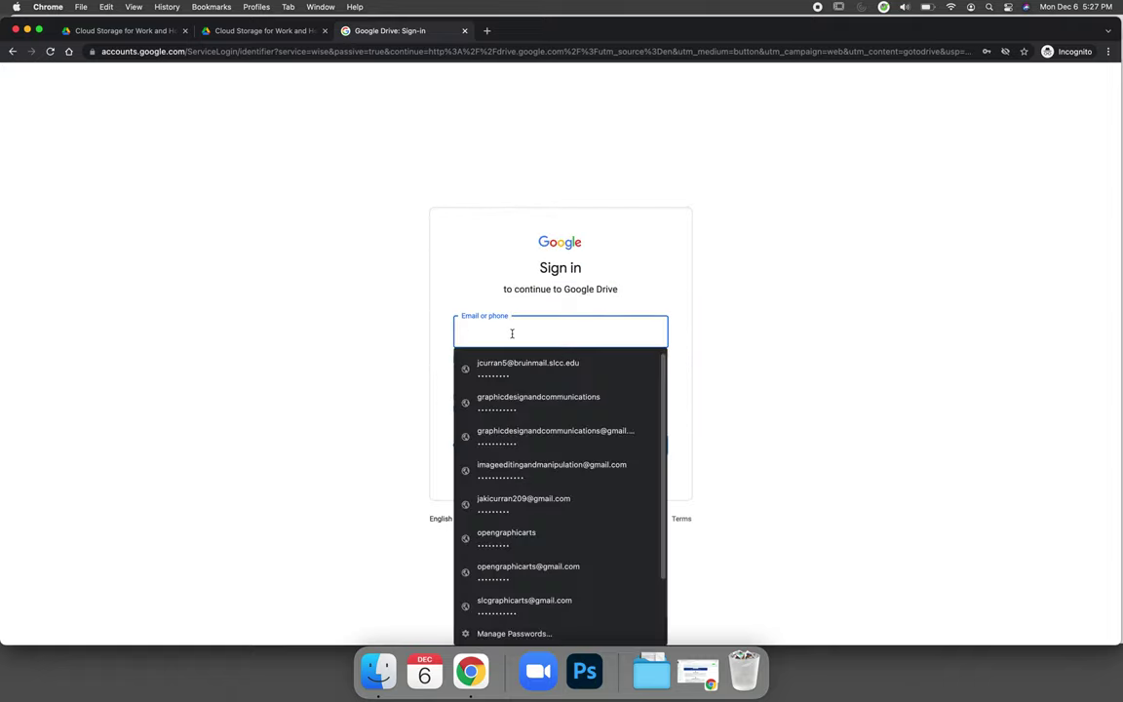
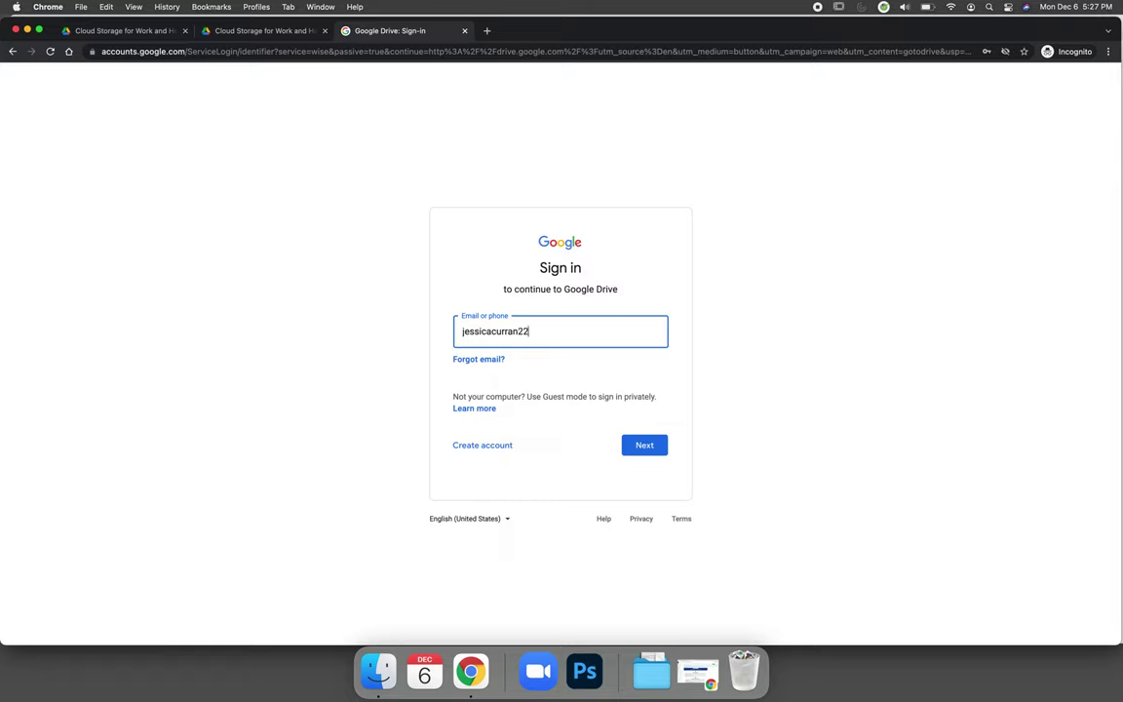
{"action": "left_click", "coordinate": [650, 446]}
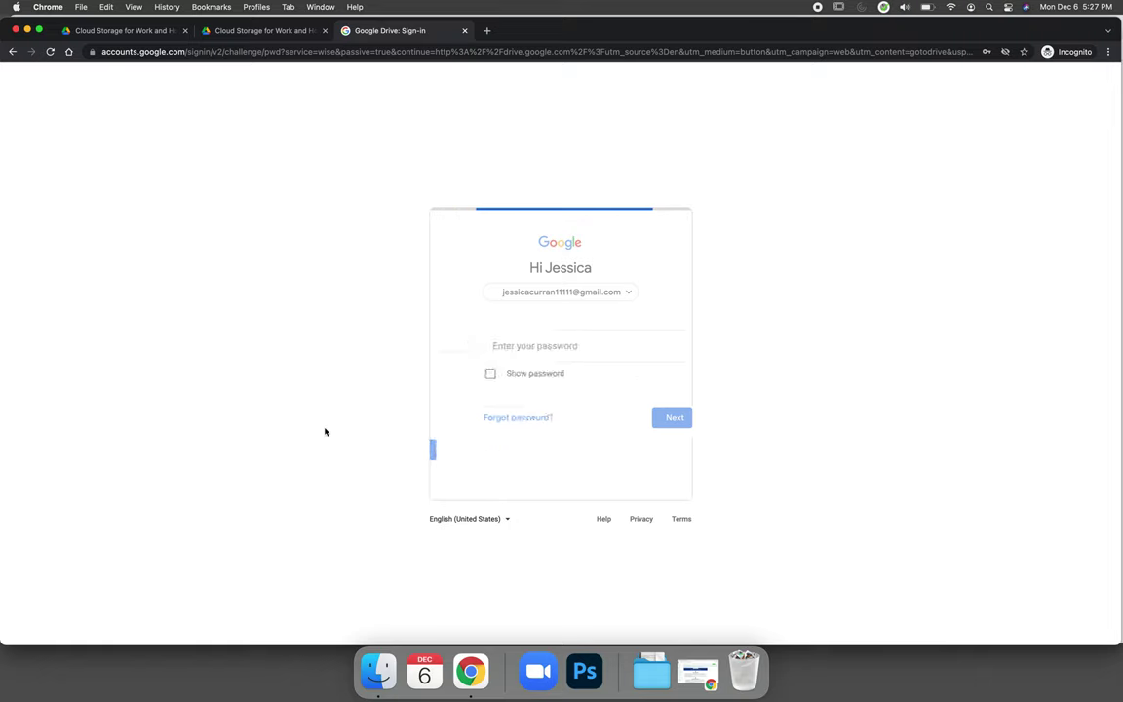
{"action": "type", "text": "•••"}
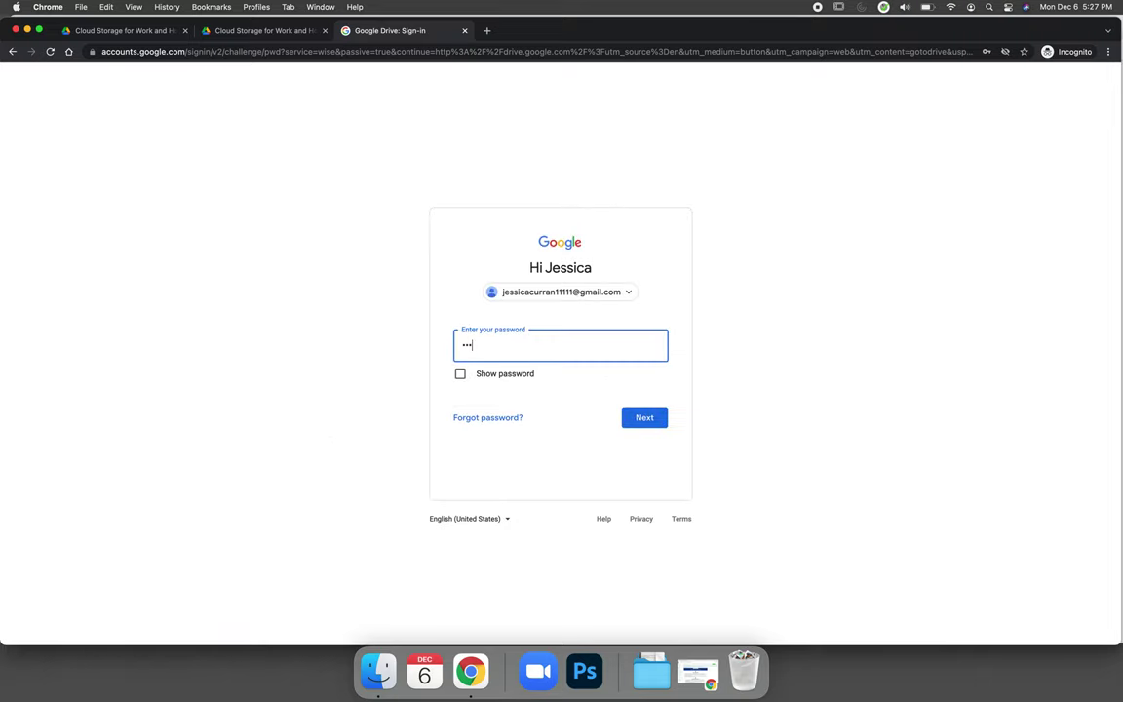
{"action": "type", "text": "••••••"}
{"action": "left_click", "coordinate": [646, 418]}
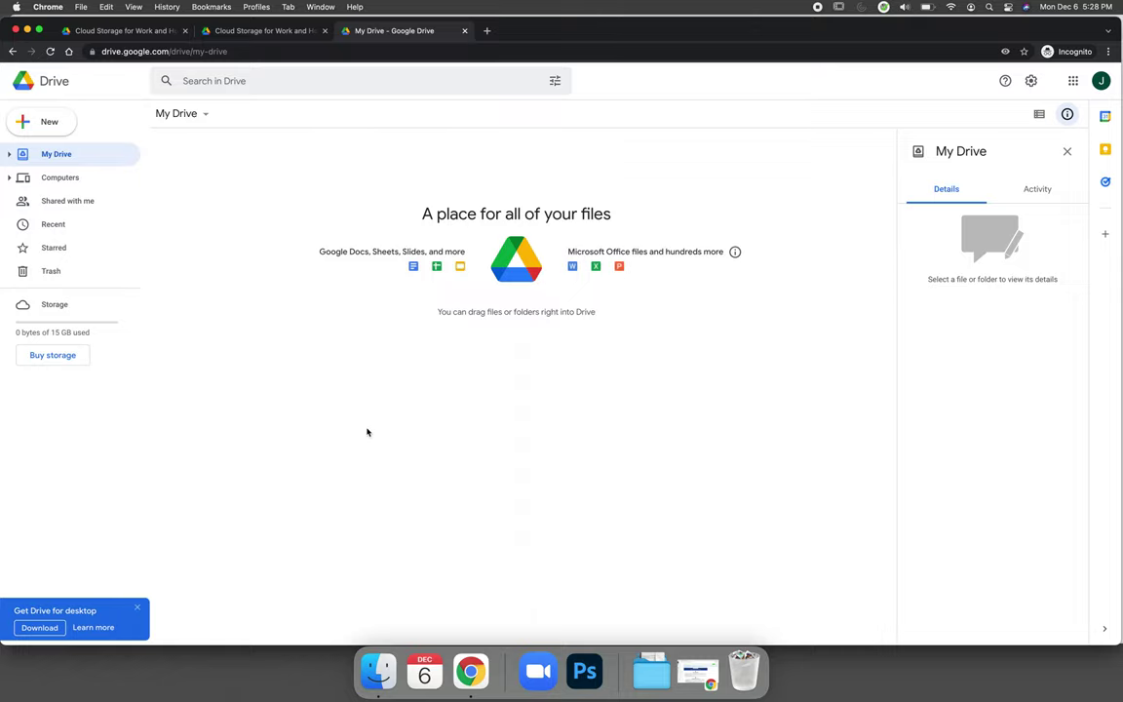
Step: Create a new folder in My Drive named 'ART 1280 Photoshop Software'
{"action": "left_click", "coordinate": [41, 122]}
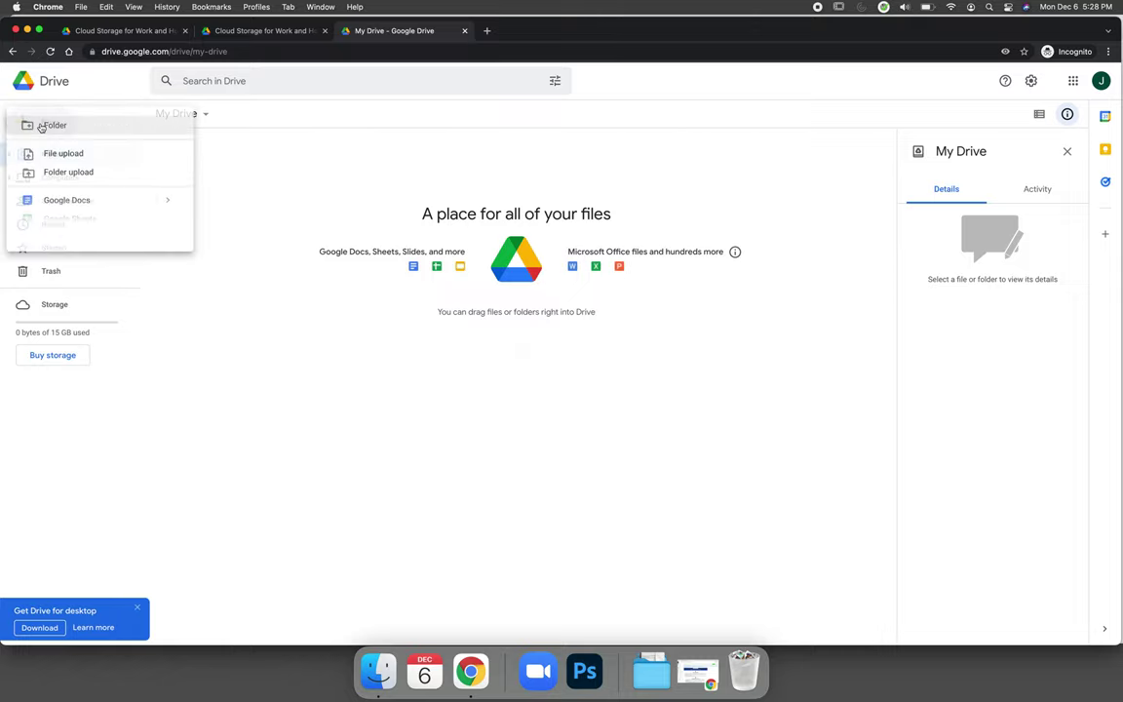
{"action": "left_click", "coordinate": [41, 125]}
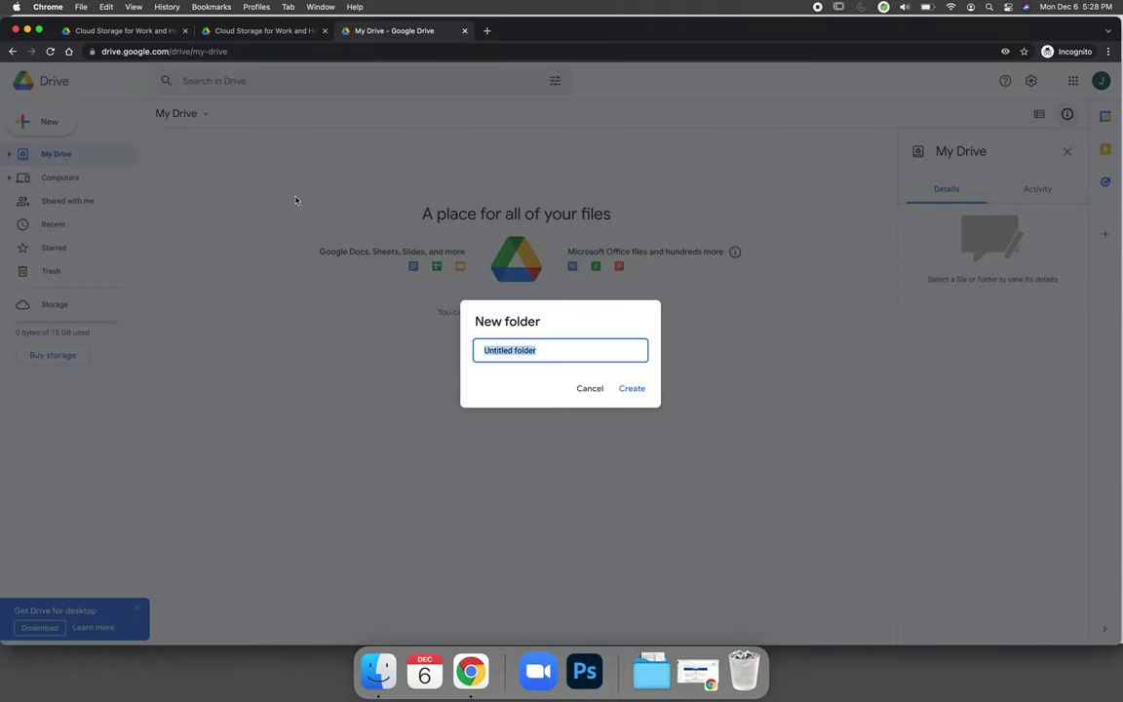
{"action": "type", "text": "ART 1280 Photoshop Sof"}
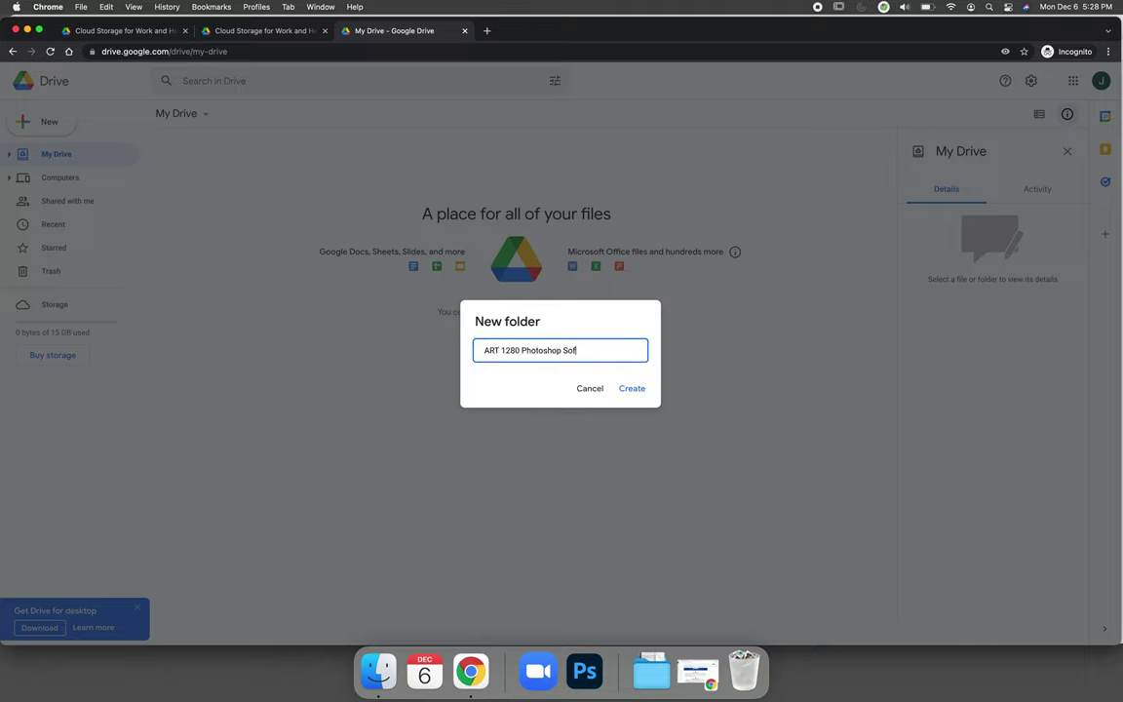
{"action": "type", "text": "tware"}
{"action": "left_click", "coordinate": [631, 399]}
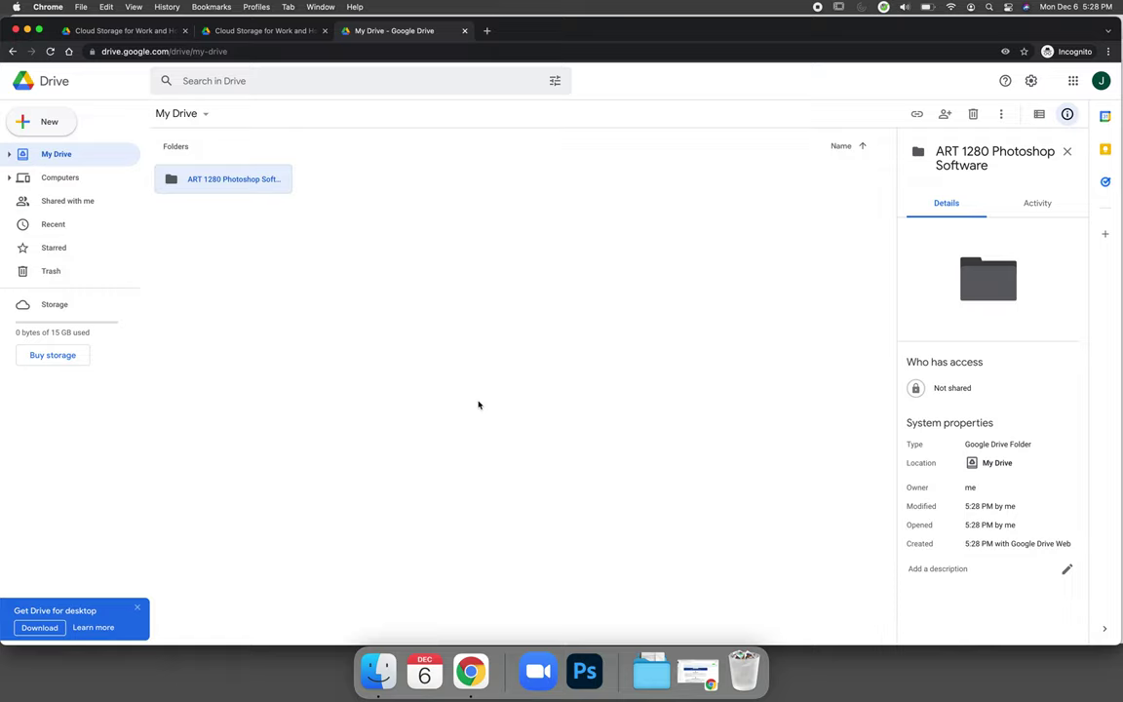
Step: Inside 'ART 1280 Photoshop Software', create a subfolder named 'Unit 00', correcting the typed 'Lesson 00'
{"action": "double_click", "coordinate": [232, 183]}
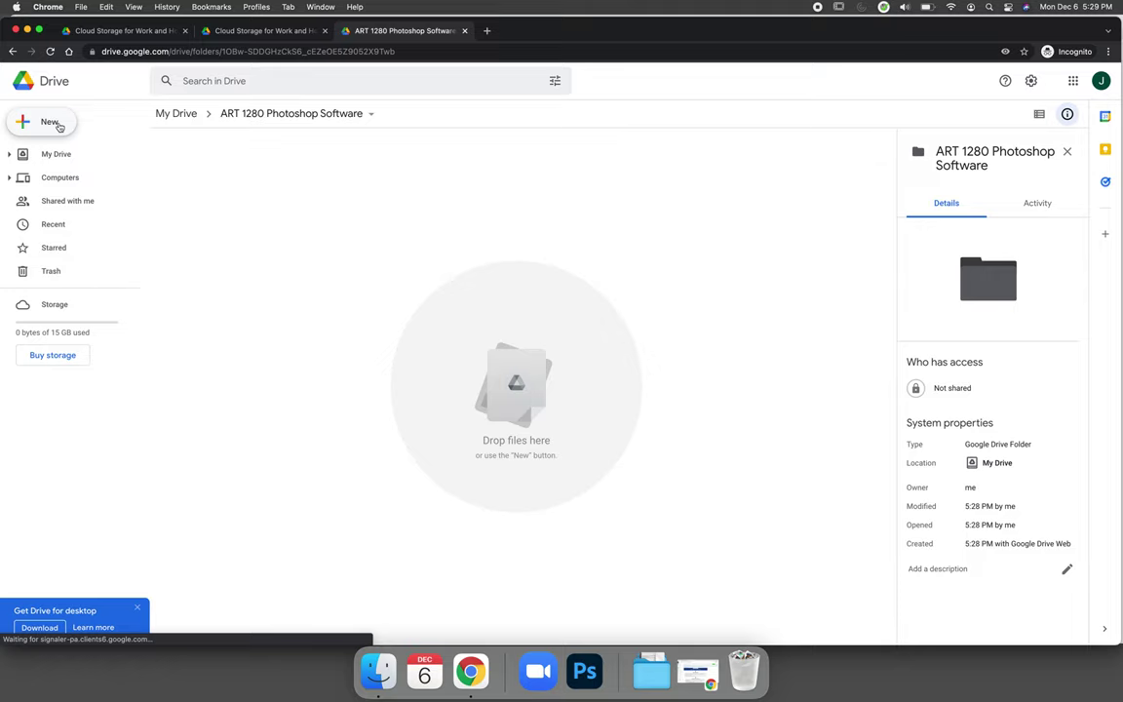
{"action": "left_click", "coordinate": [45, 121]}
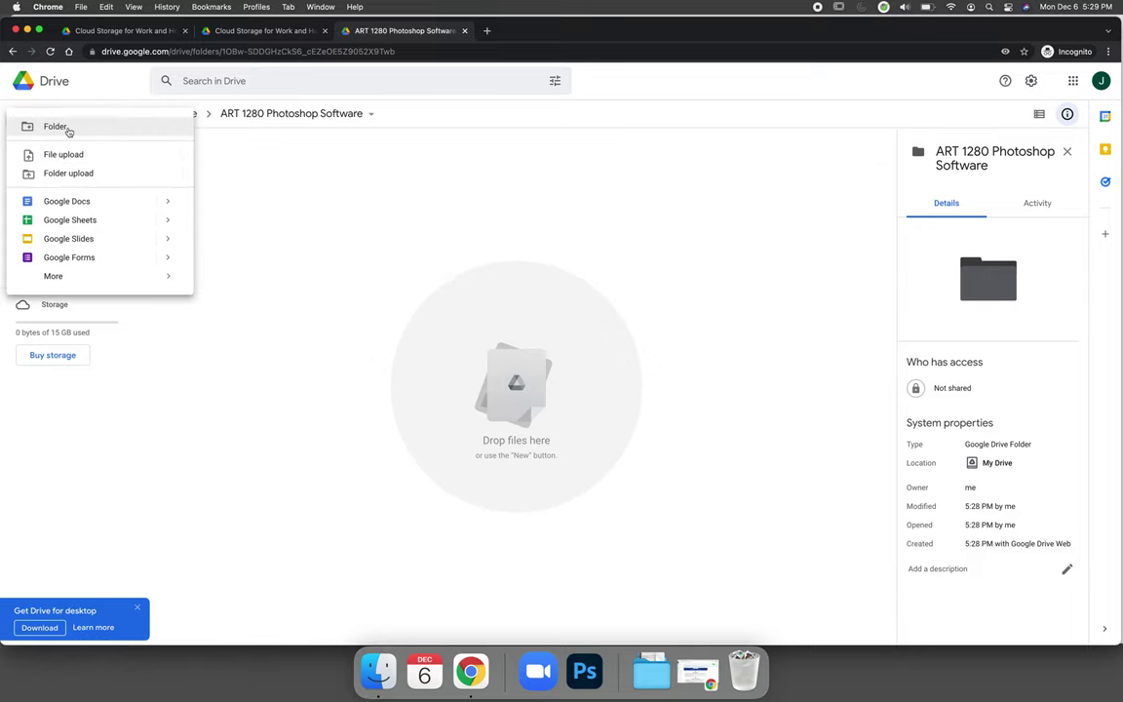
{"action": "left_click", "coordinate": [68, 129]}
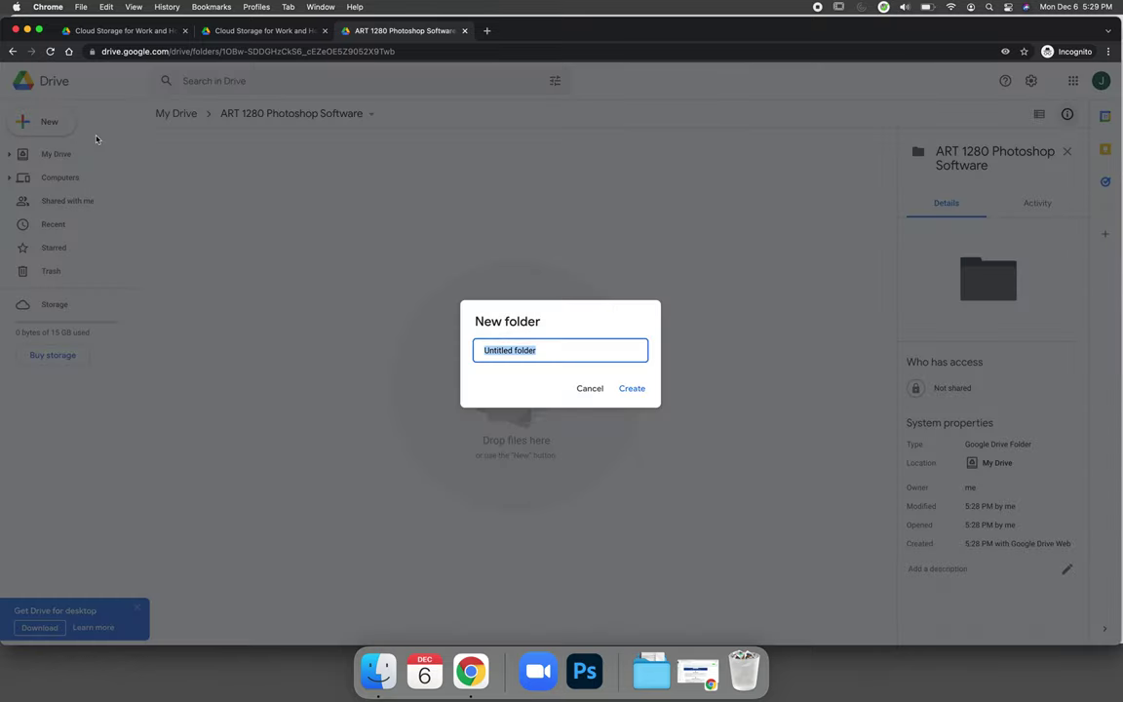
{"action": "type", "text": "Lesson 00"}
{"action": "left_click", "coordinate": [631, 391]}
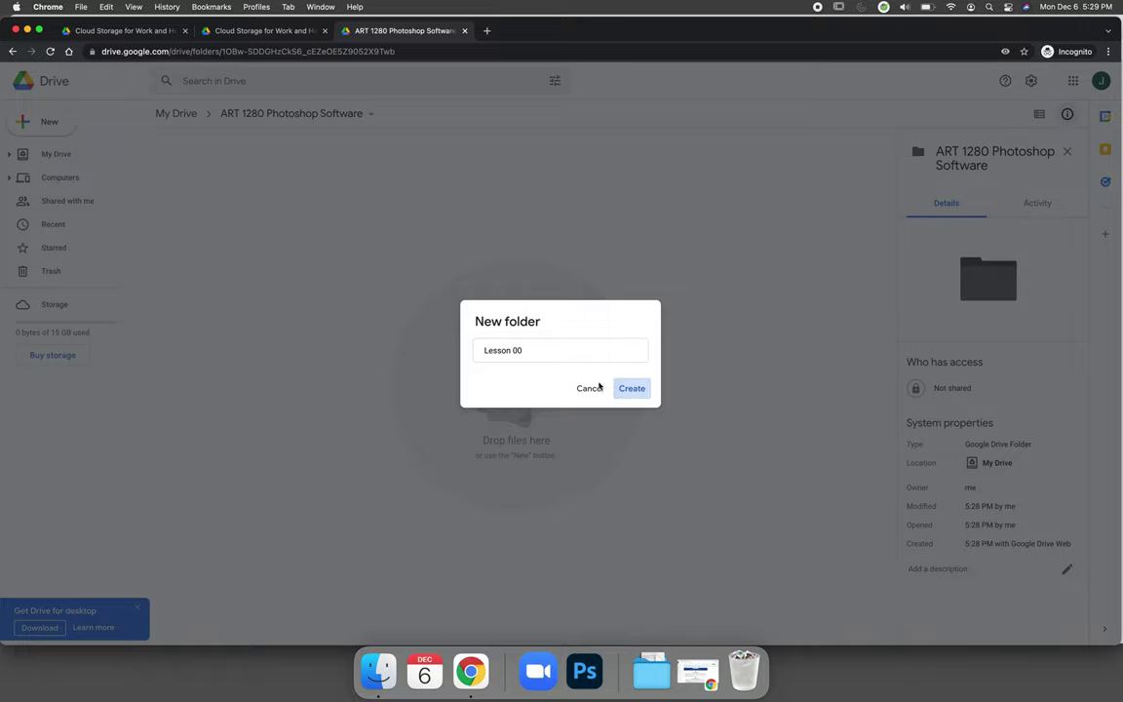
{"action": "double_click", "coordinate": [502, 350]}
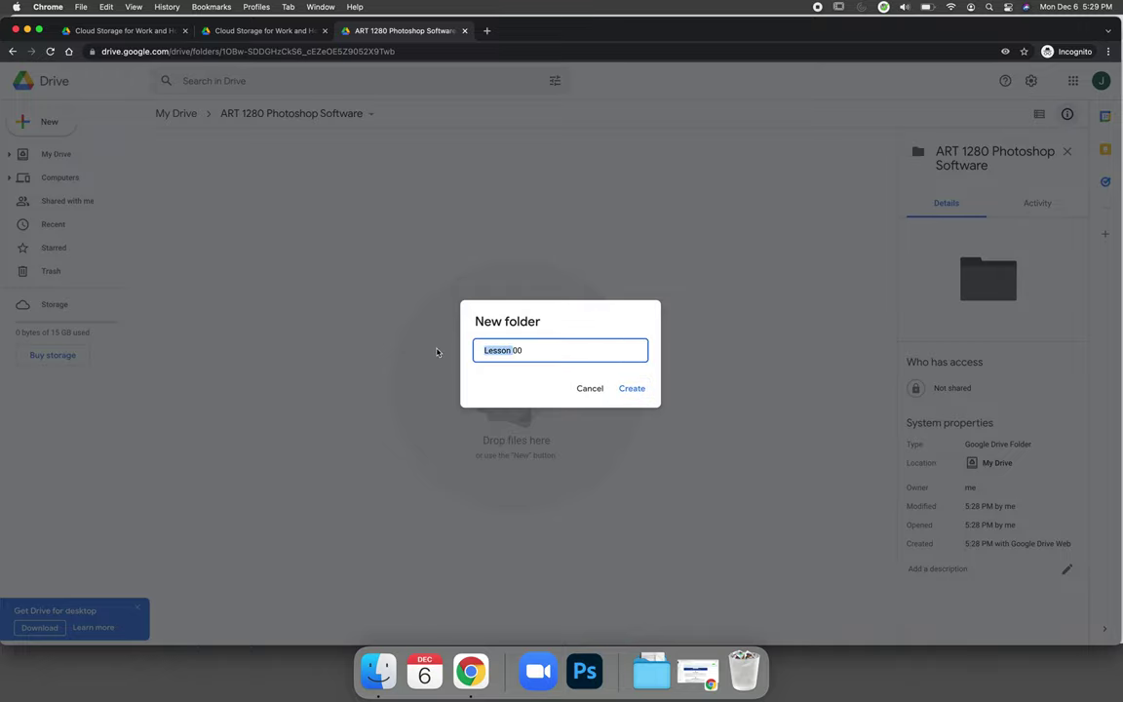
{"action": "type", "text": "Unit"}
{"action": "left_click", "coordinate": [633, 390]}
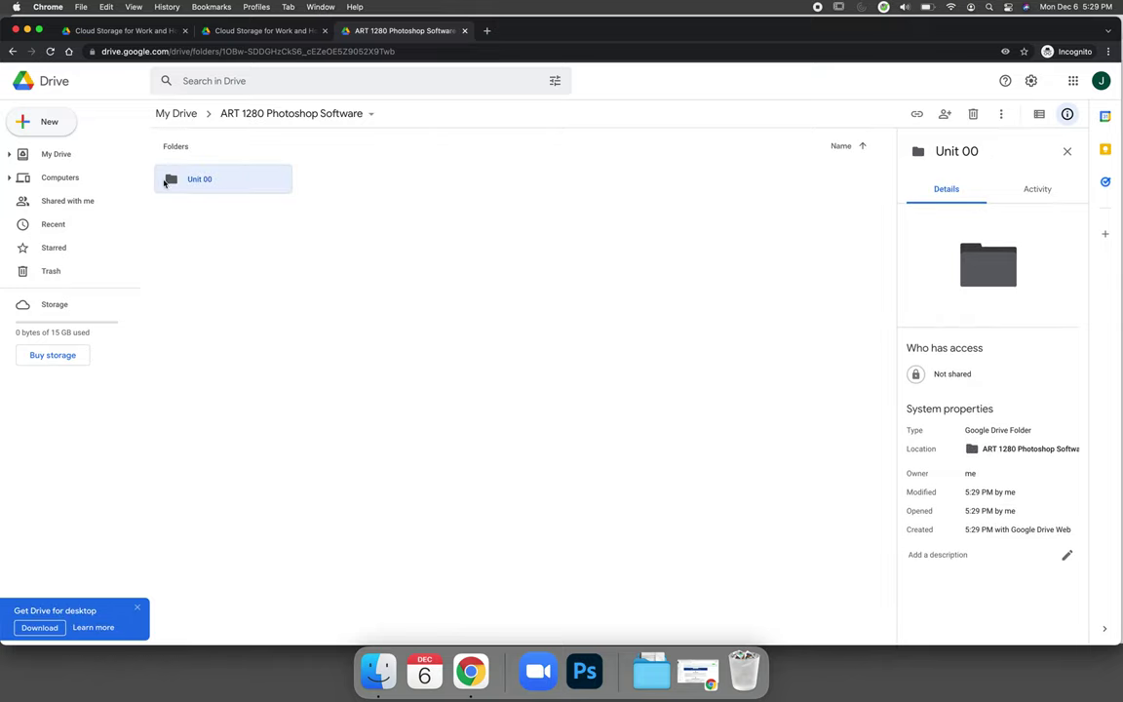
Step: Open Unit 00 and drag the desktop screenshot 'Screen Shot 2021-12-02 at 1.30.17 PM' into it
{"action": "double_click", "coordinate": [198, 181]}
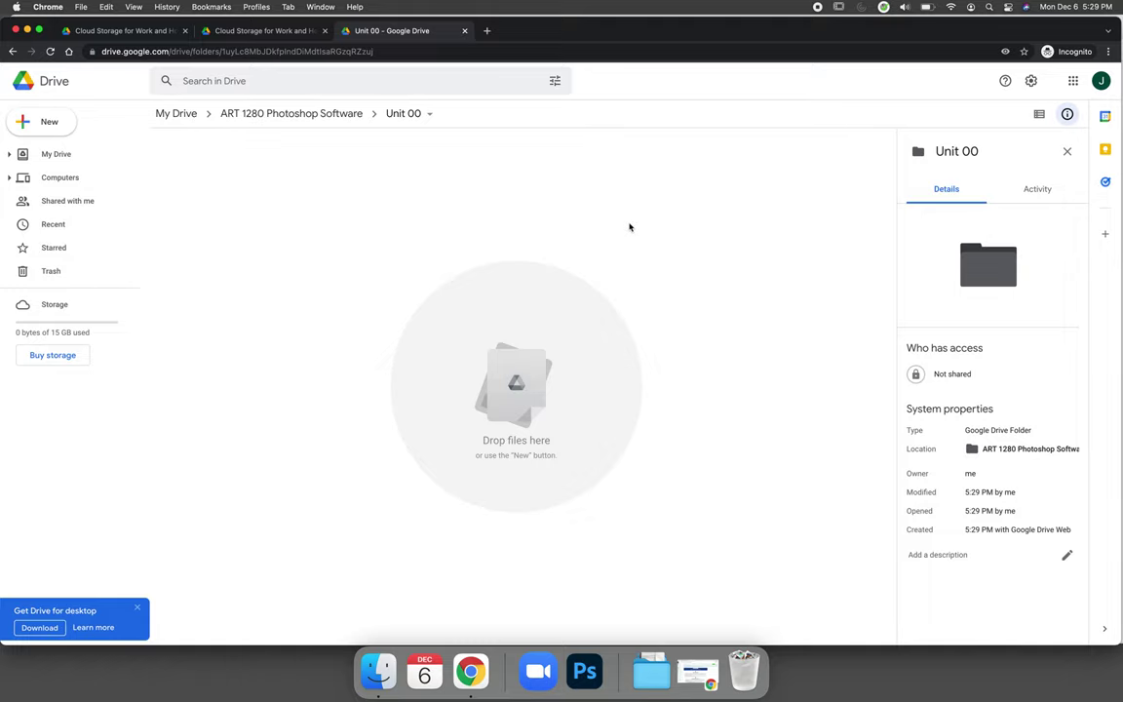
{"action": "left_click_drag", "start_coordinate": [1119, 429], "coordinate": [852, 391]}
{"action": "left_click", "coordinate": [863, 391]}
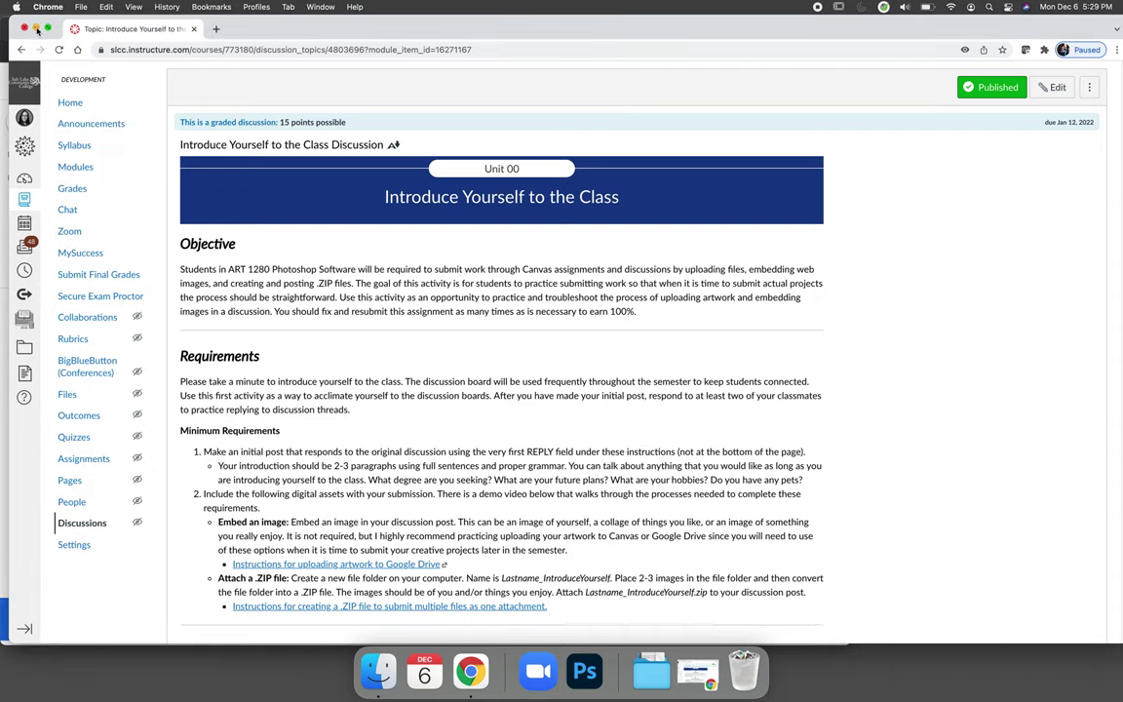
{"action": "left_click", "coordinate": [36, 28]}
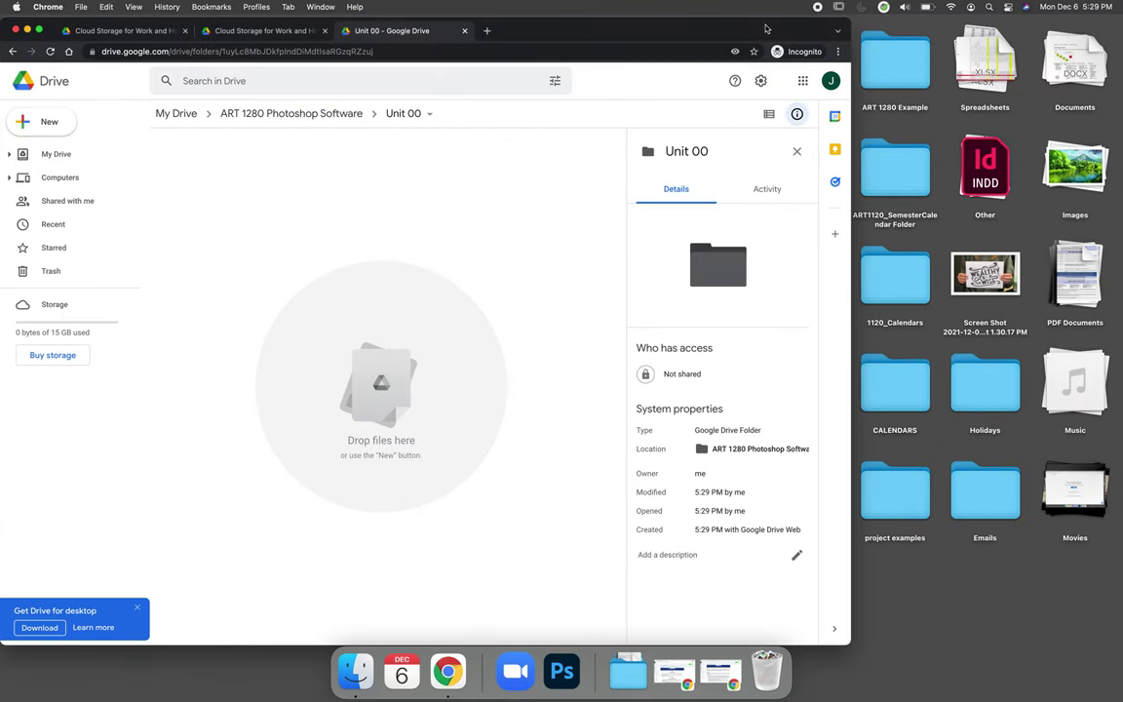
{"action": "left_click_drag", "start_coordinate": [694, 29], "coordinate": [618, 29]}
{"action": "left_click_drag", "start_coordinate": [1013, 324], "coordinate": [278, 419]}
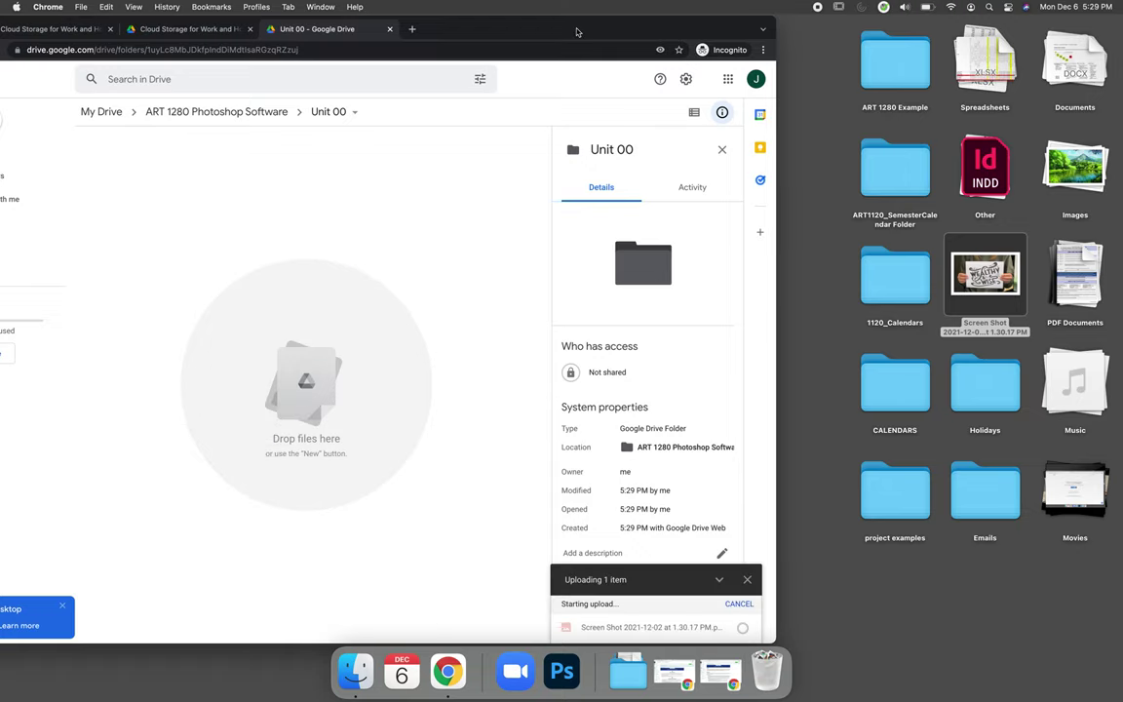
{"action": "left_click_drag", "start_coordinate": [542, 18], "coordinate": [622, 18]}
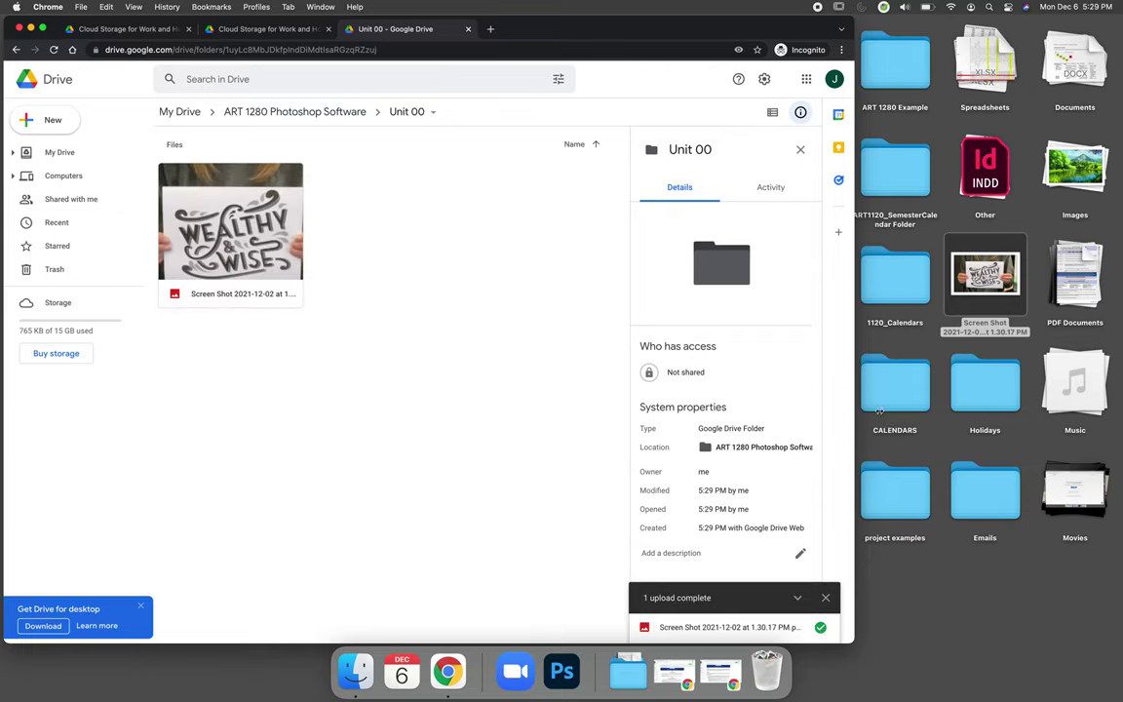
{"action": "left_click_drag", "start_coordinate": [861, 417], "coordinate": [1111, 413]}
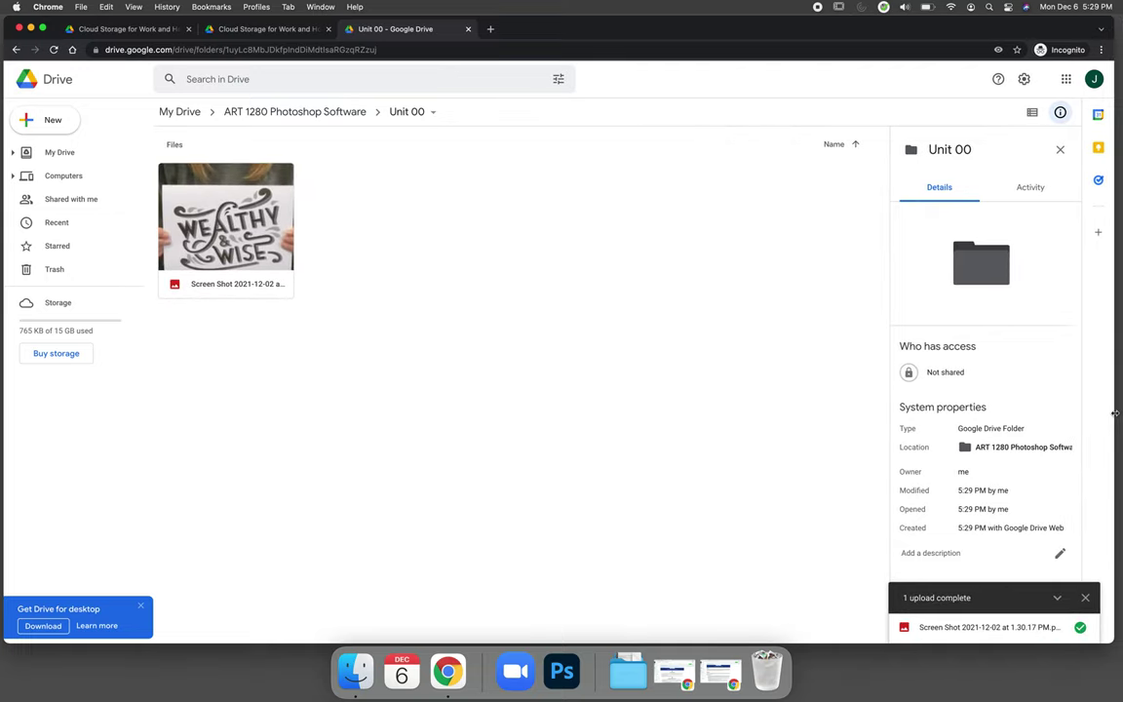
Step: Navigate from My Drive through 'ART 1280 Photoshop Software' back into the Unit 00 folder
{"action": "left_click", "coordinate": [46, 121]}
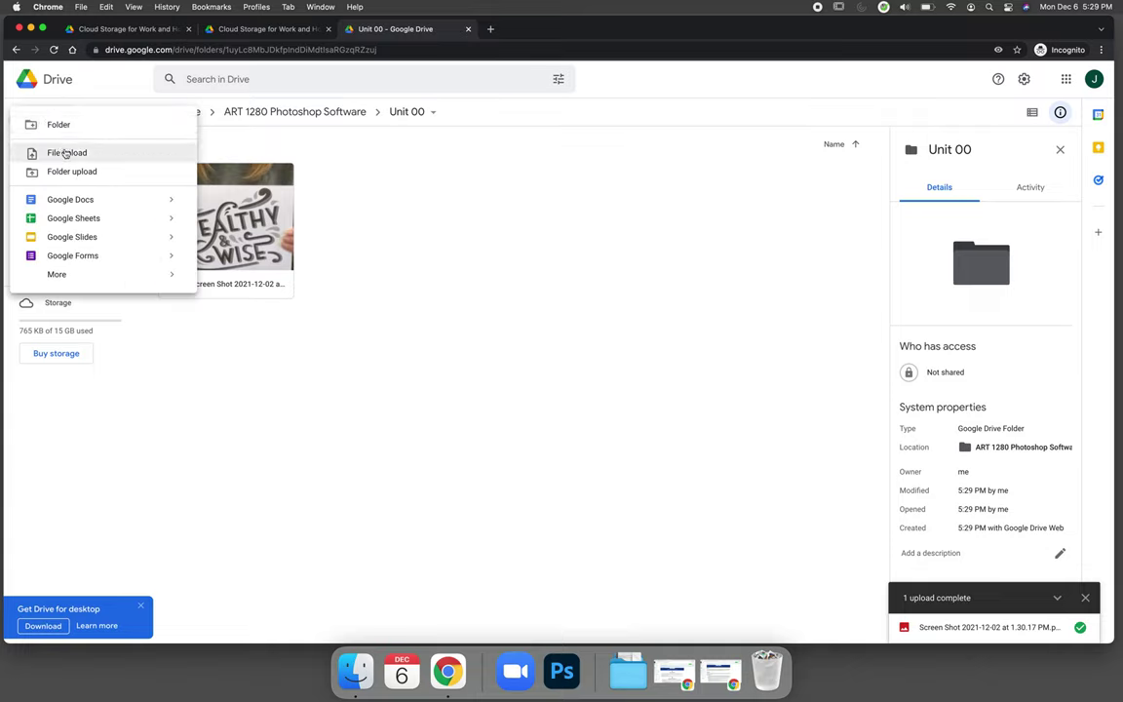
{"action": "left_click", "coordinate": [400, 273]}
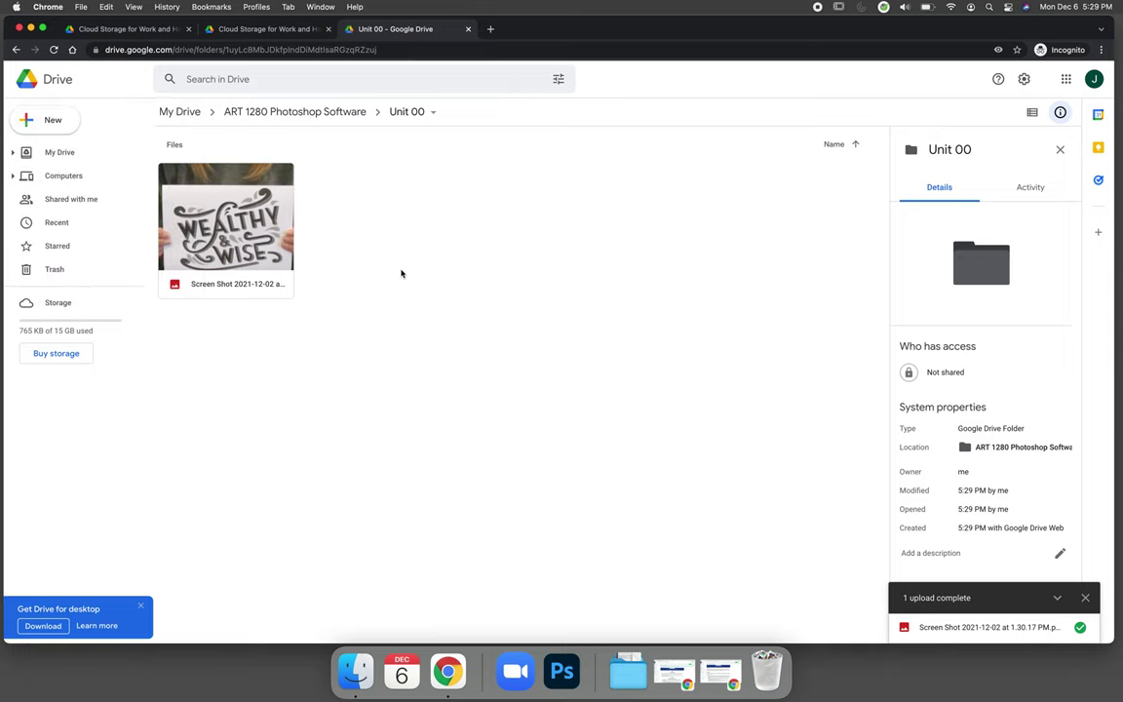
{"action": "left_click", "coordinate": [61, 154]}
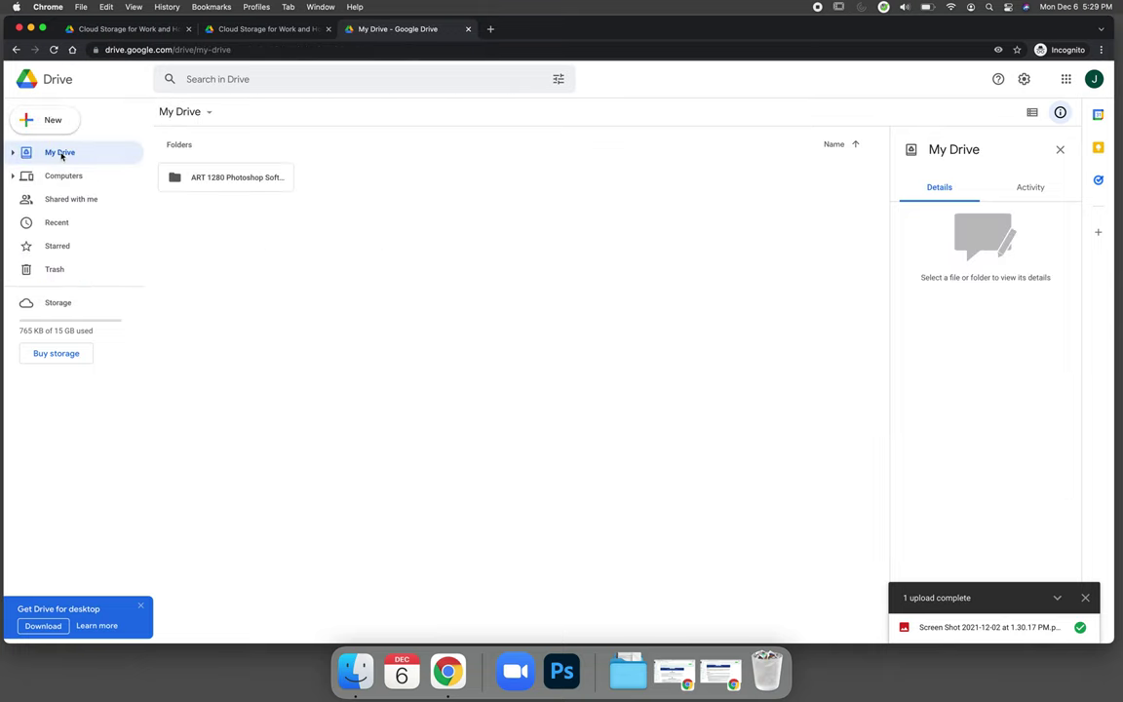
{"action": "double_click", "coordinate": [233, 185]}
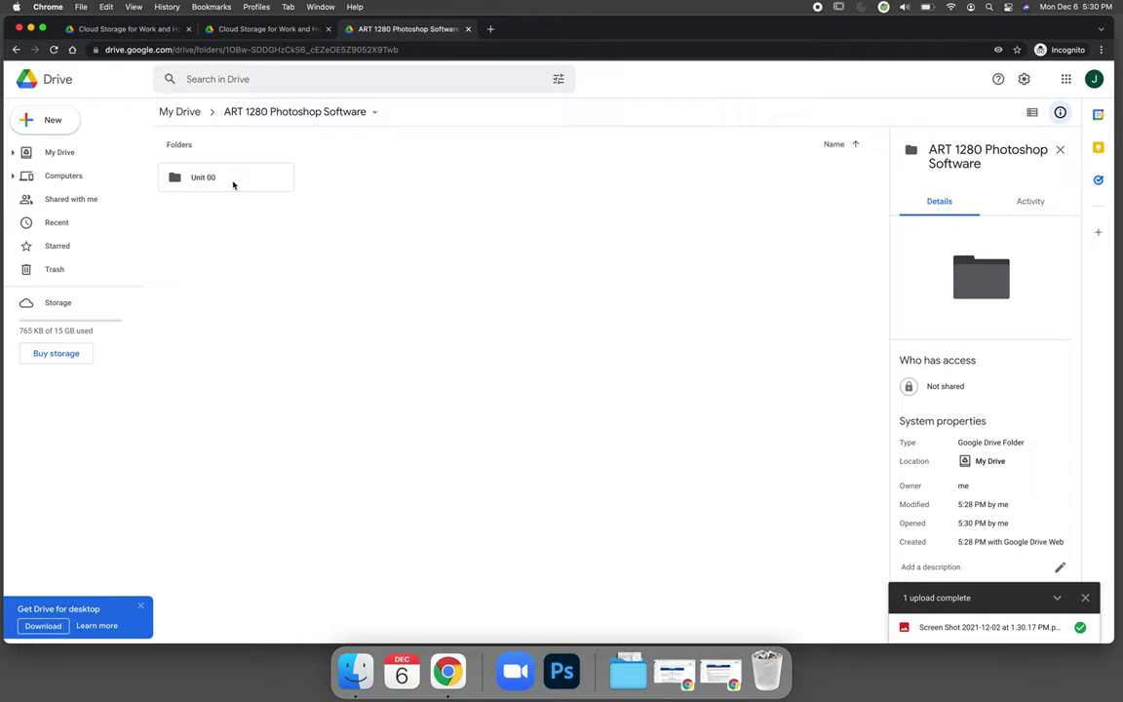
{"action": "double_click", "coordinate": [233, 185]}
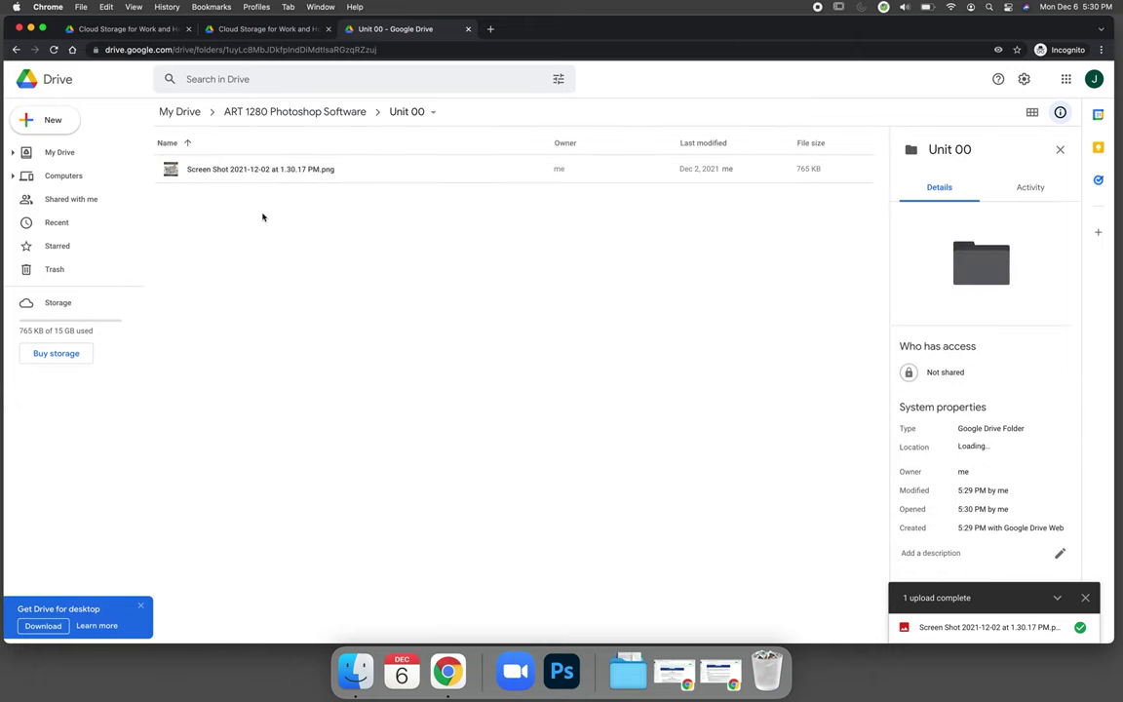
Step: Select the uploaded screenshot, open its Get link dialog and dismiss the sharing tip
{"action": "left_click", "coordinate": [156, 173]}
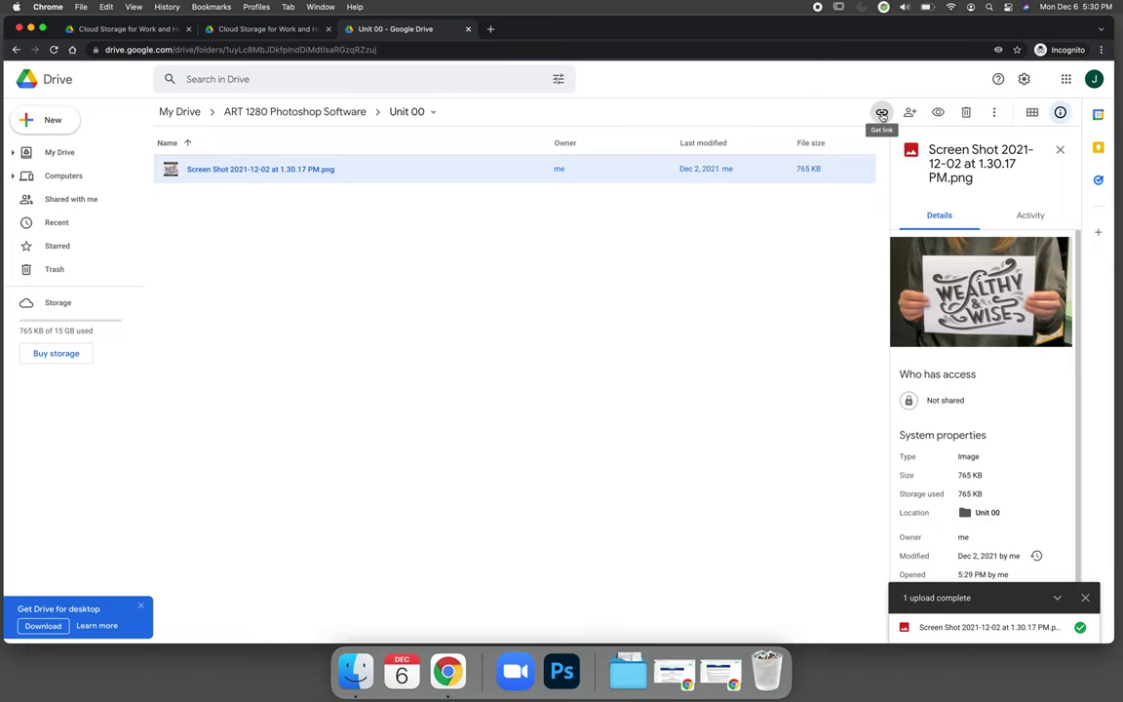
{"action": "left_click", "coordinate": [881, 113]}
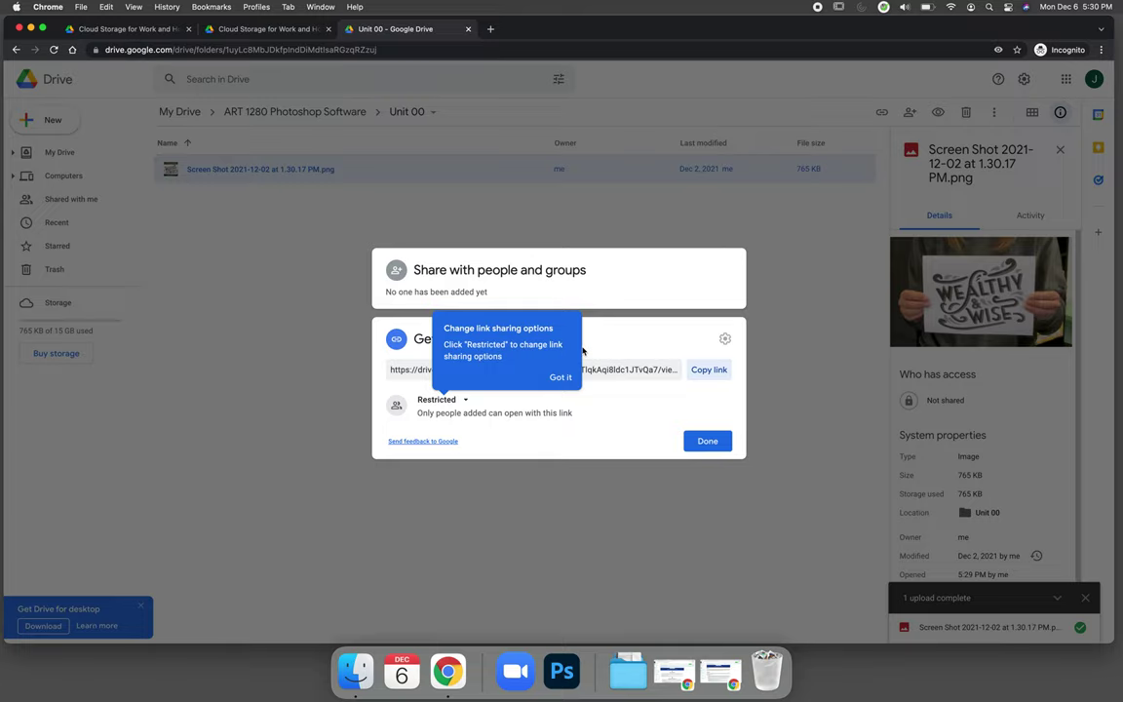
{"action": "left_click", "coordinate": [554, 440]}
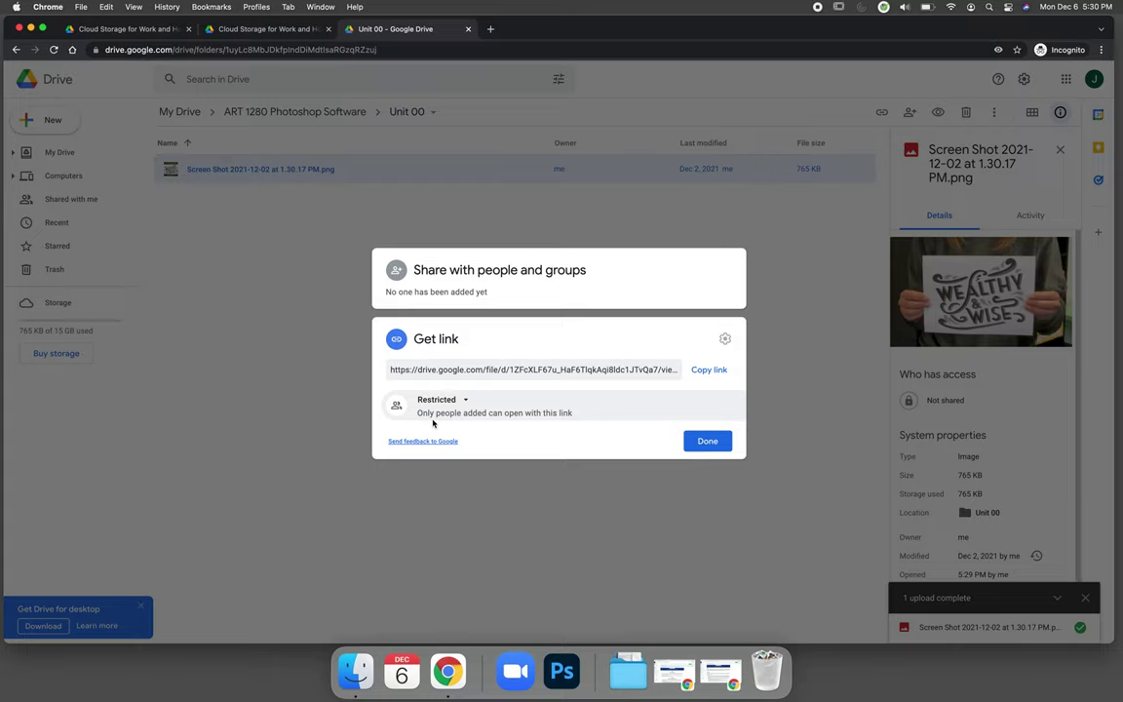
Step: Change the screenshot's link access from Restricted to 'Anyone with the link' as Viewer
{"action": "left_click", "coordinate": [459, 399]}
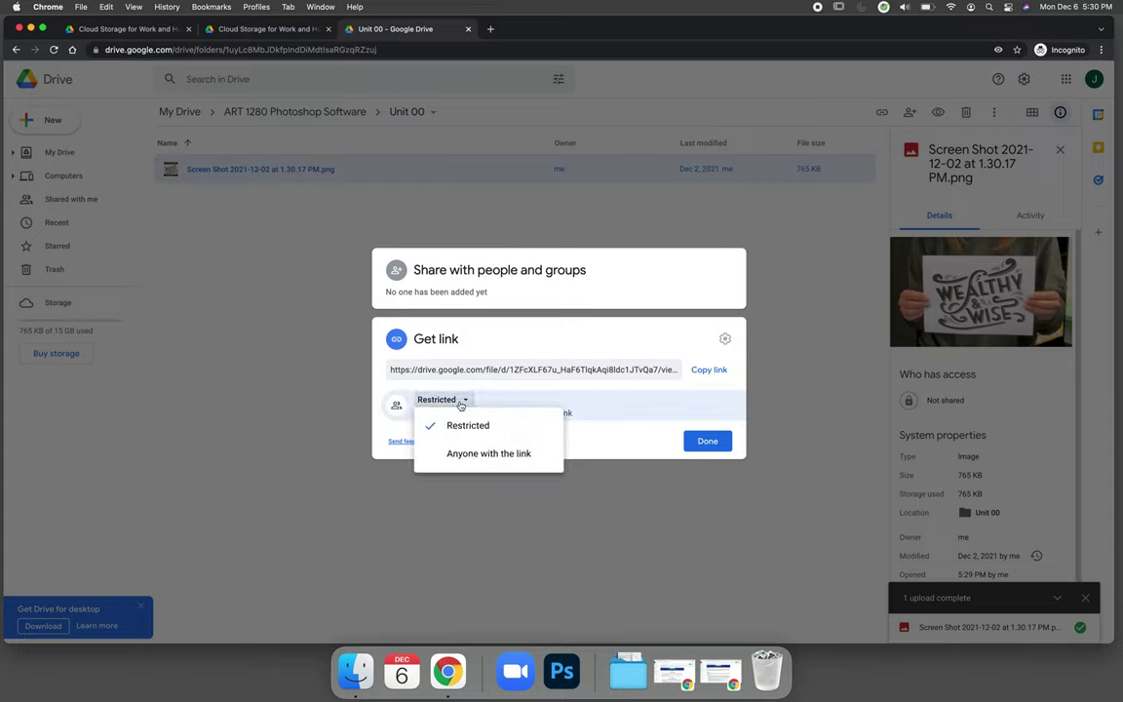
{"action": "left_click", "coordinate": [472, 454]}
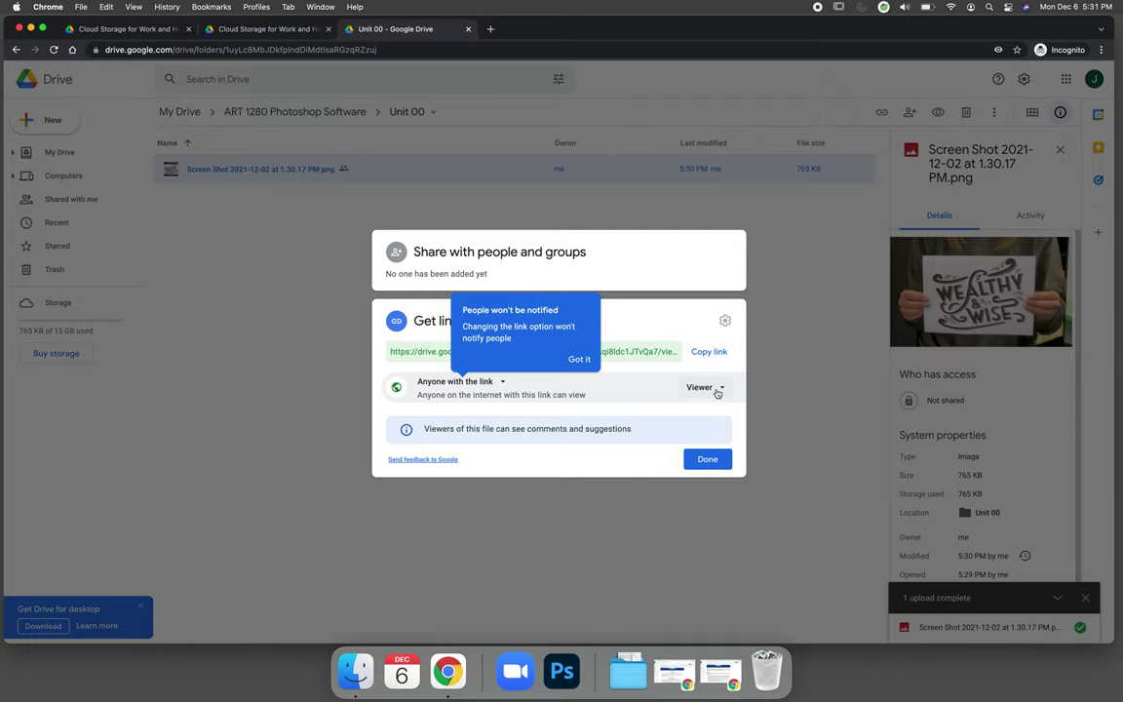
{"action": "left_click", "coordinate": [718, 390]}
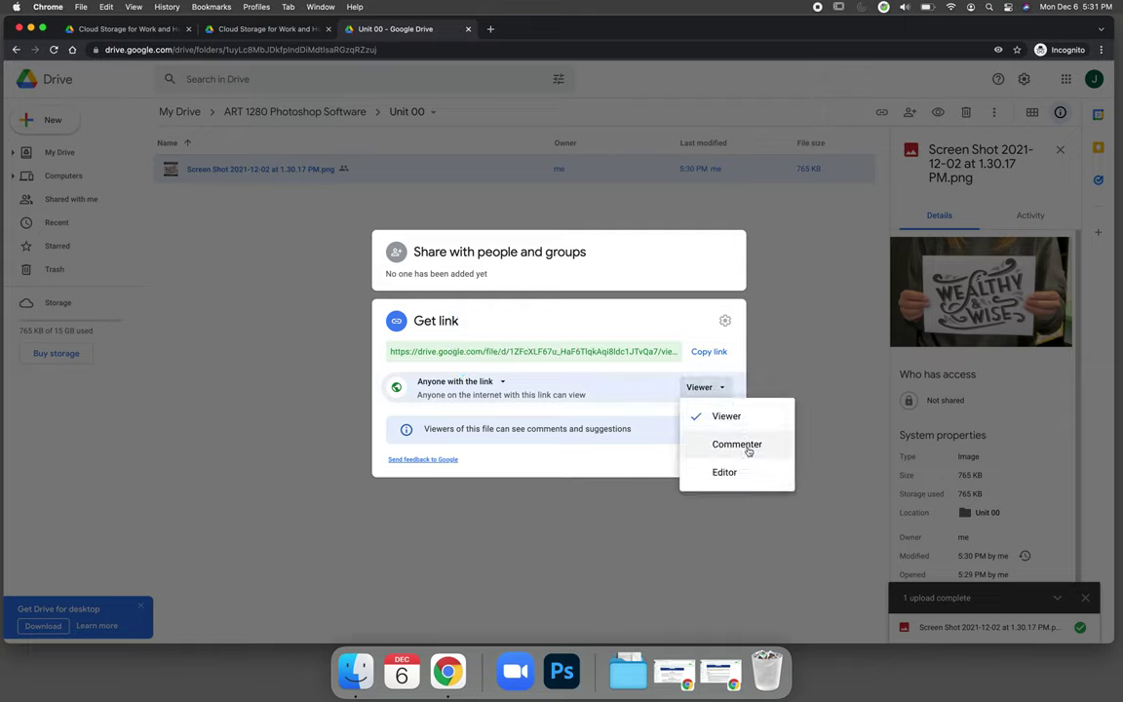
{"action": "left_click", "coordinate": [645, 414]}
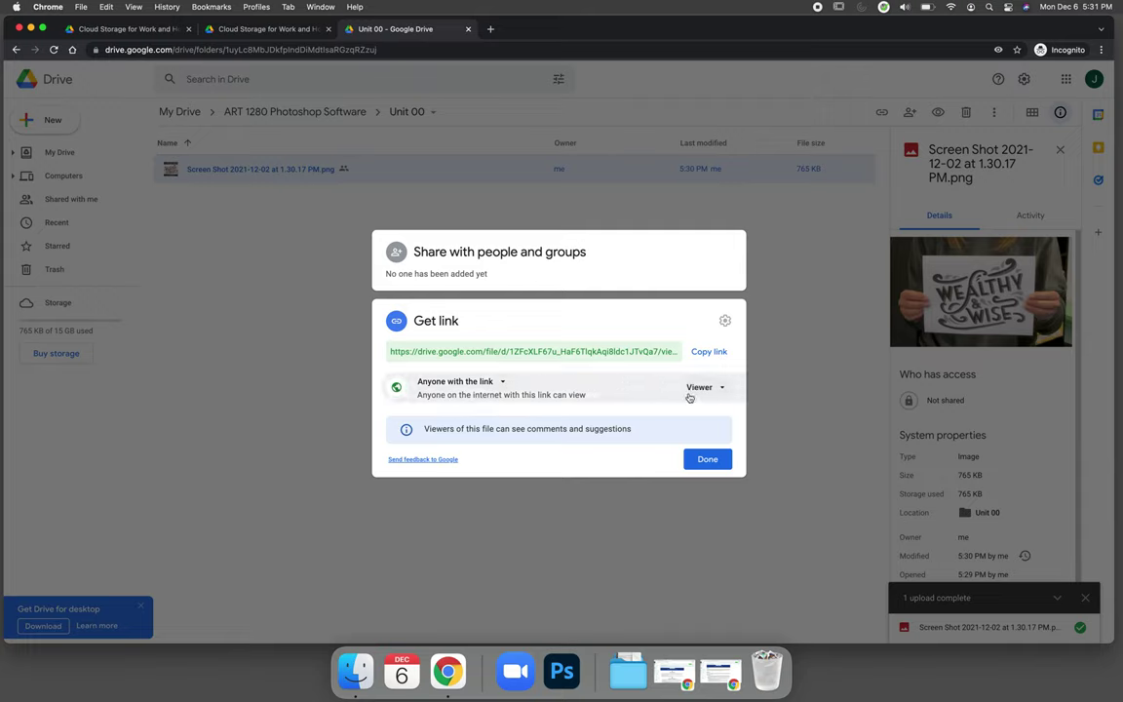
{"action": "left_click", "coordinate": [707, 459]}
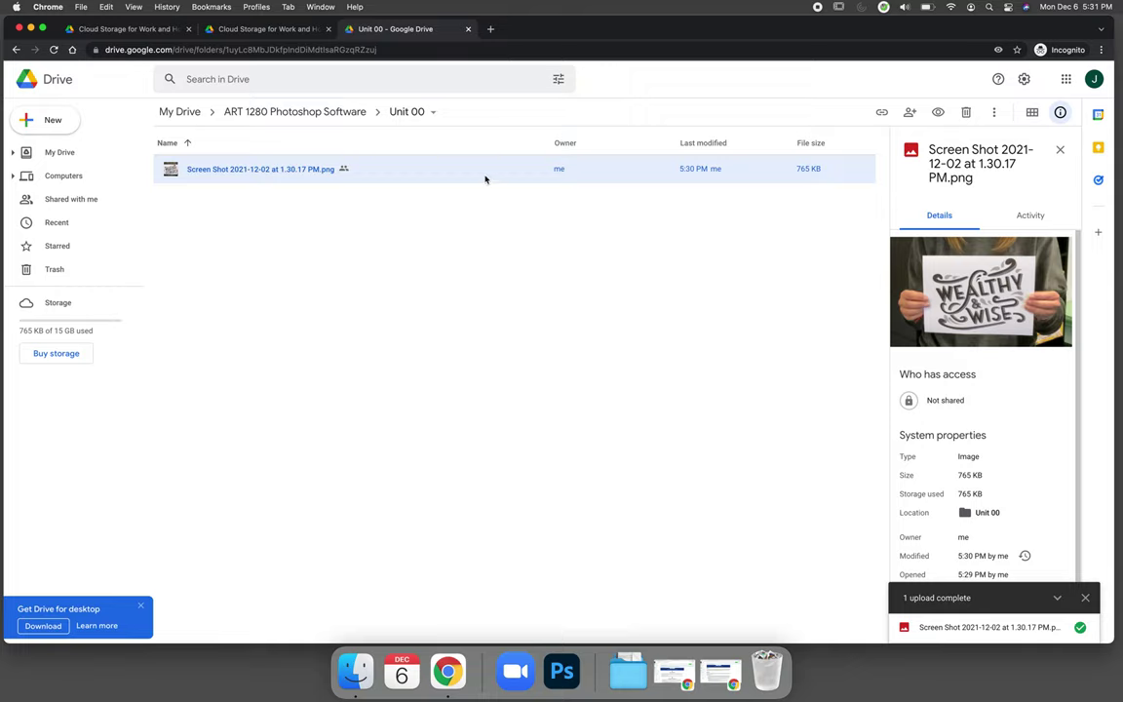
Step: Make the ART 1280 Photoshop Software folder viewable by anyone with the link, then open it
{"action": "left_click", "coordinate": [56, 152]}
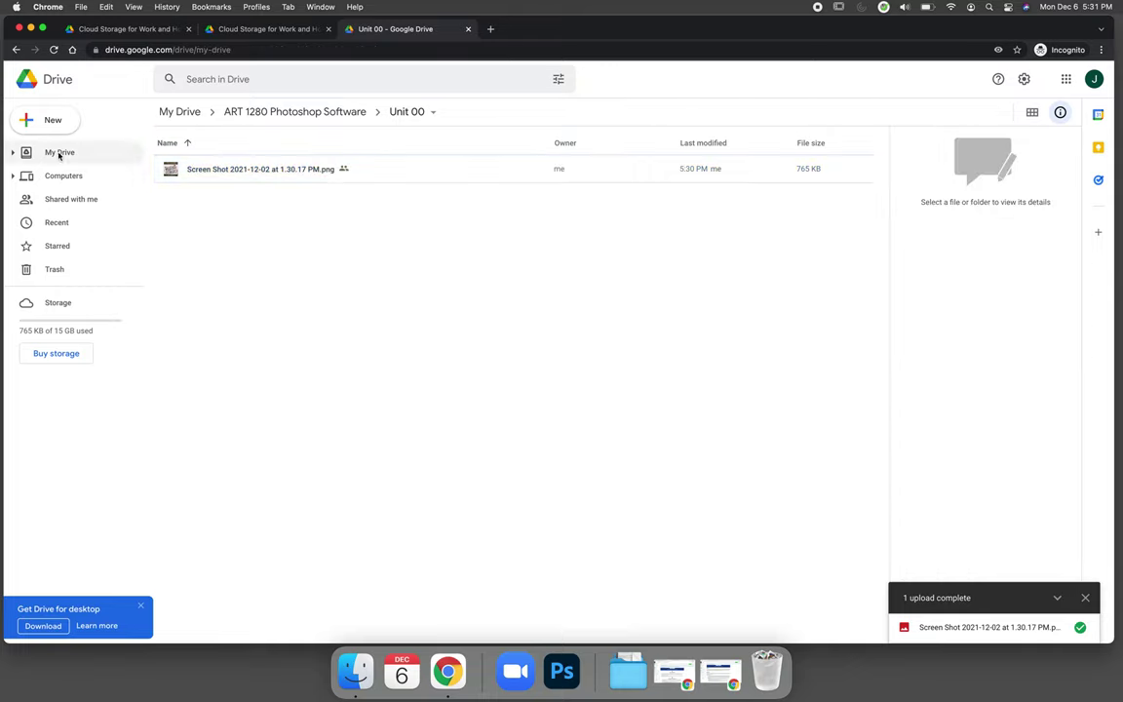
{"action": "left_click", "coordinate": [256, 173]}
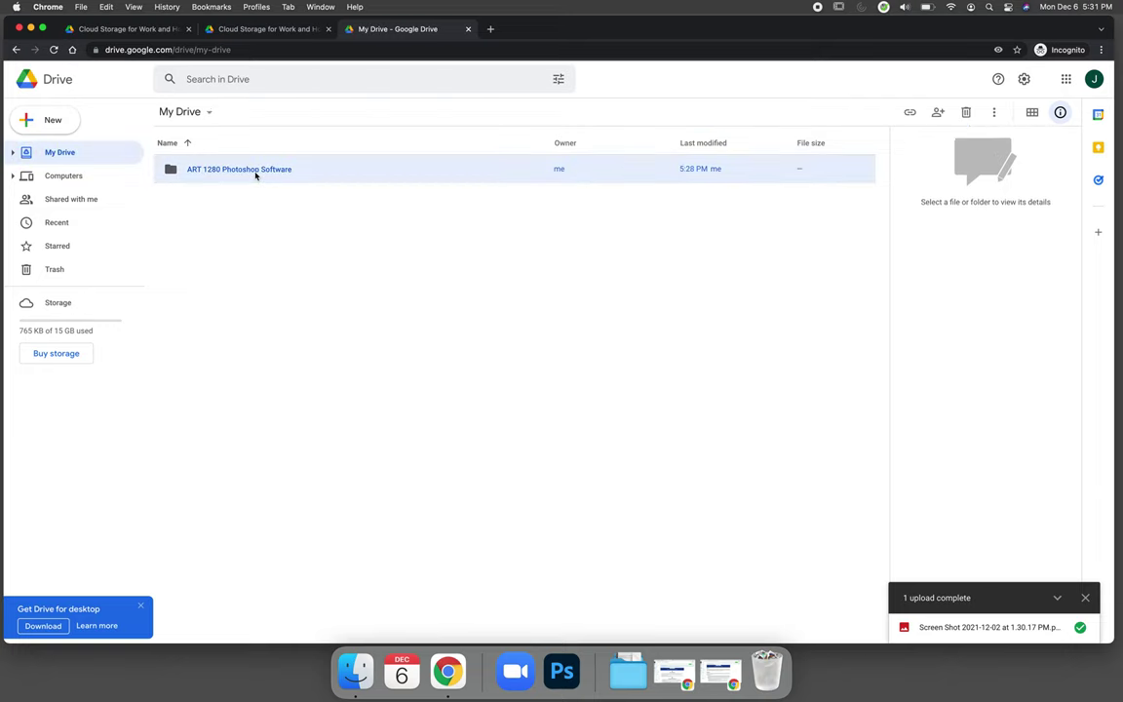
{"action": "left_click", "coordinate": [909, 112]}
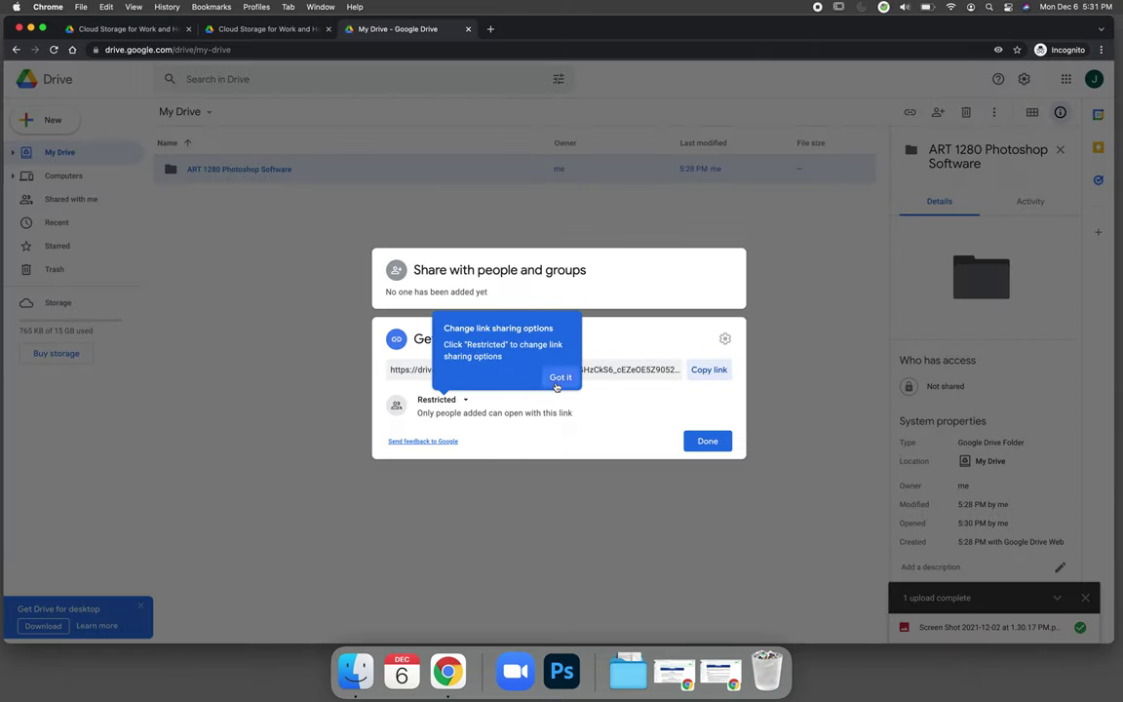
{"action": "left_click", "coordinate": [439, 400]}
{"action": "left_click", "coordinate": [480, 455]}
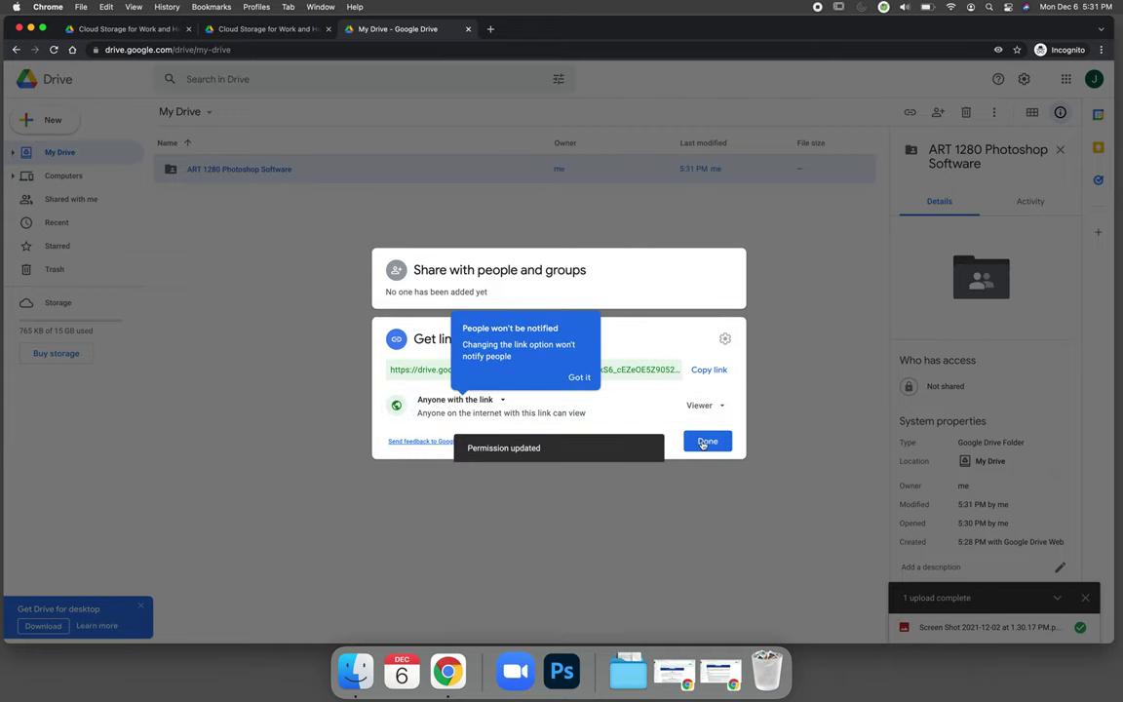
{"action": "left_click", "coordinate": [706, 440]}
{"action": "double_click", "coordinate": [239, 170]}
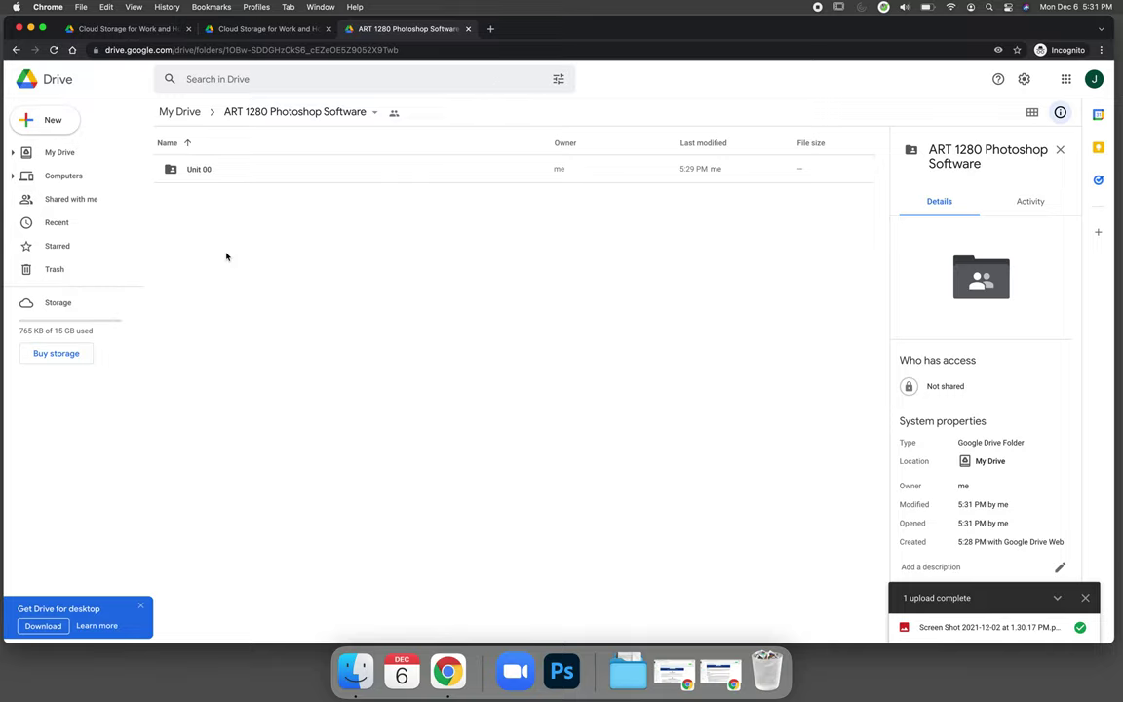
Step: Create a Lesson 01 folder and confirm it's viewable by anyone with the link
{"action": "left_click", "coordinate": [51, 119]}
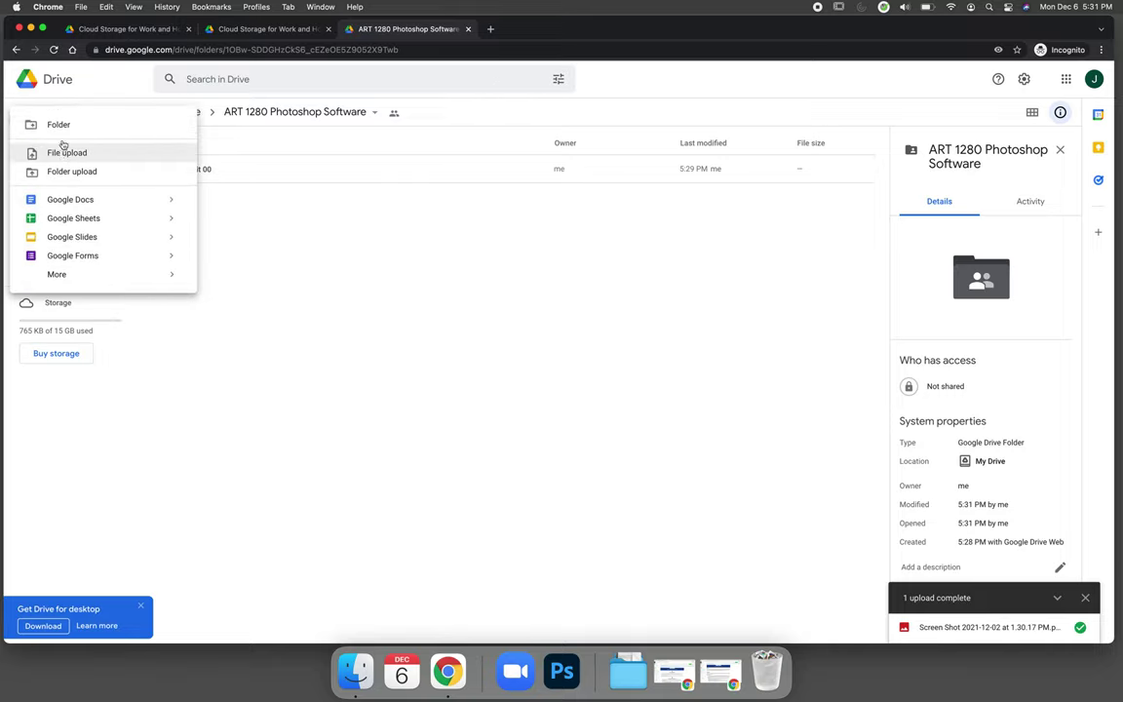
{"action": "left_click", "coordinate": [60, 124]}
{"action": "type", "text": "Lesso"}
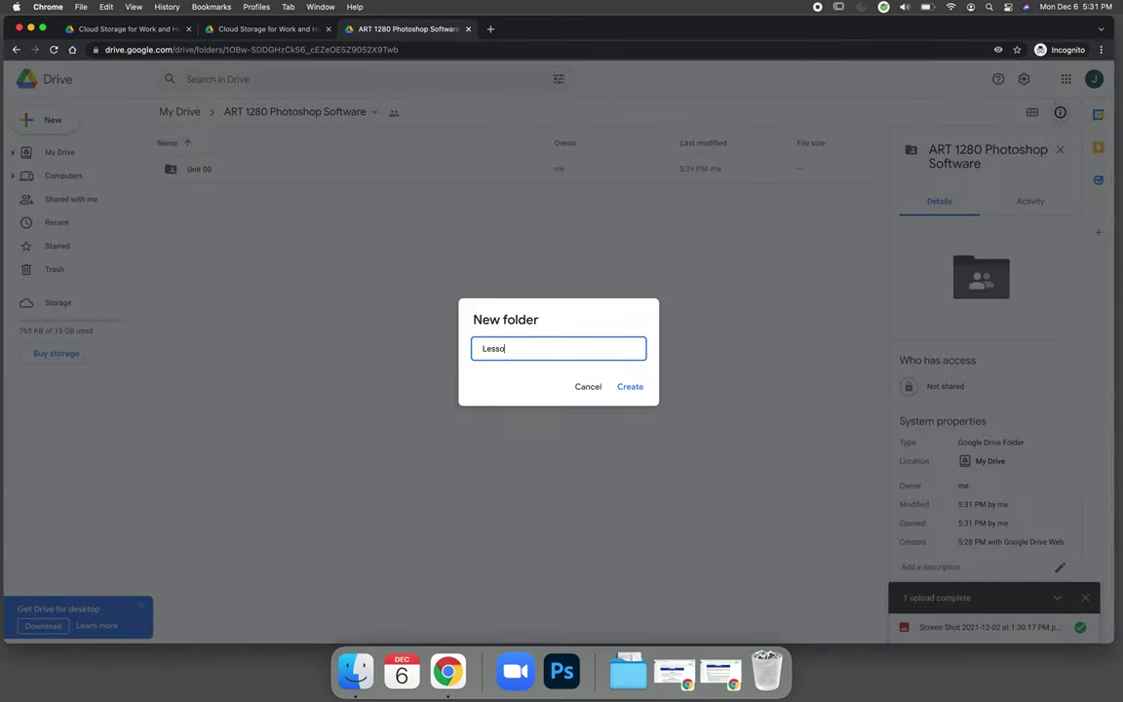
{"action": "type", "text": "n 01"}
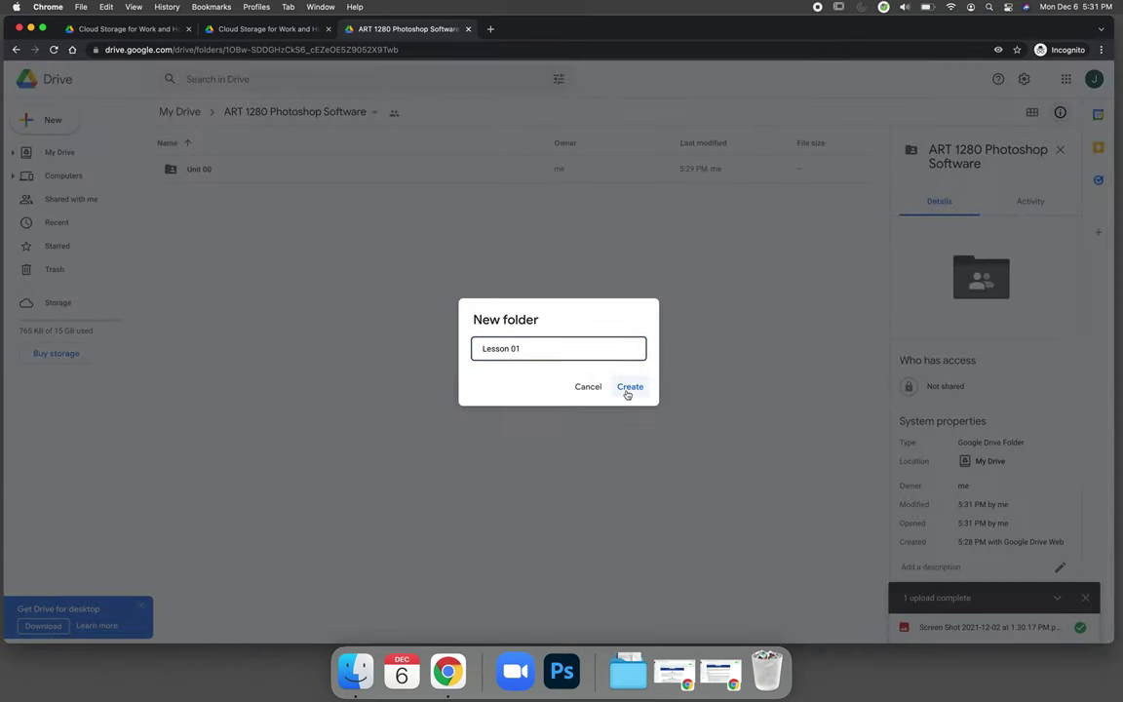
{"action": "left_click", "coordinate": [628, 388]}
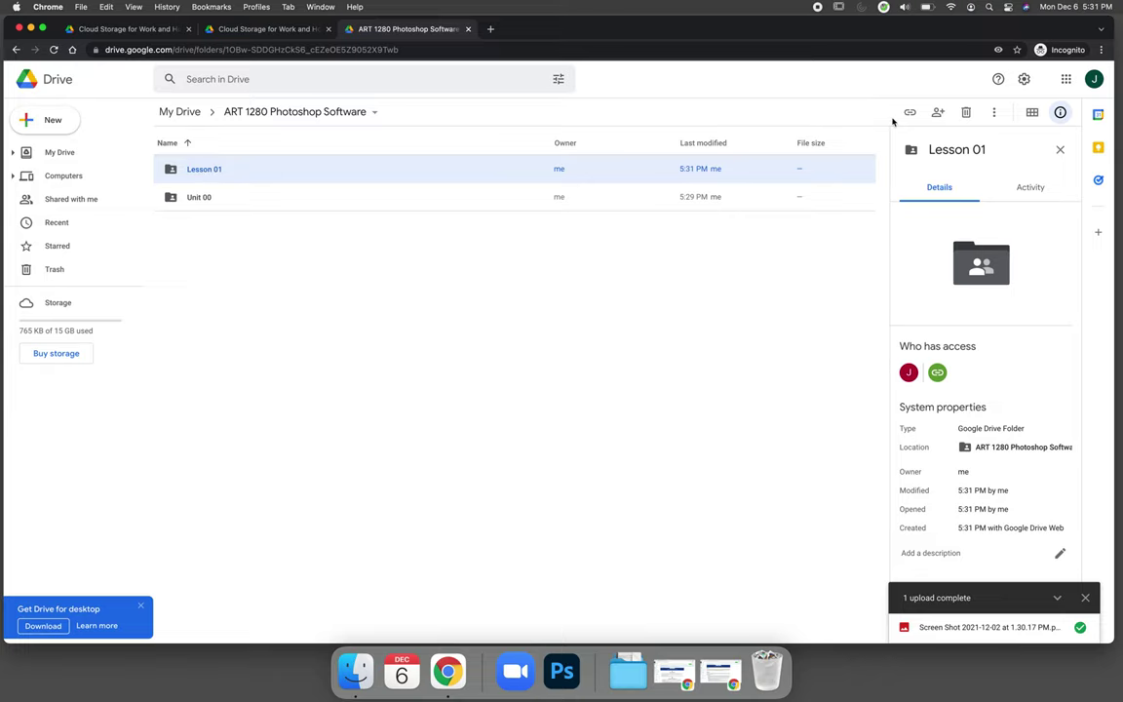
{"action": "left_click", "coordinate": [909, 112]}
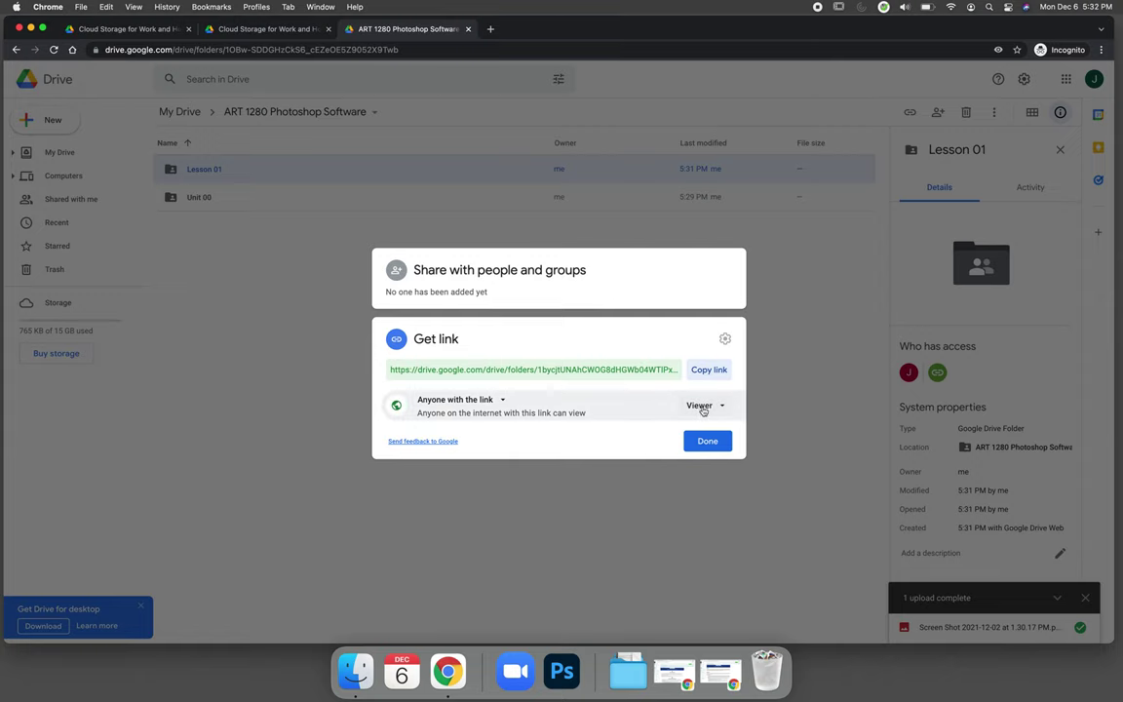
{"action": "left_click", "coordinate": [701, 442]}
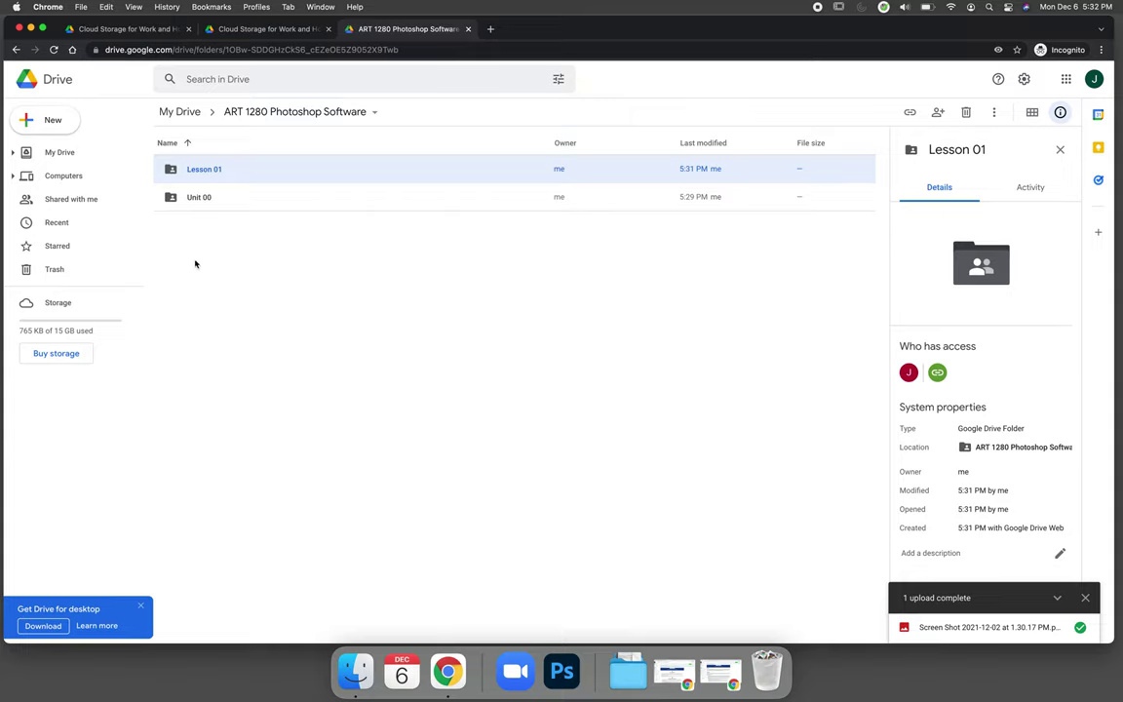
Step: Confirm Unit 00 is shared with anyone with the link, open it, and reveal the desktop
{"action": "left_click", "coordinate": [171, 191]}
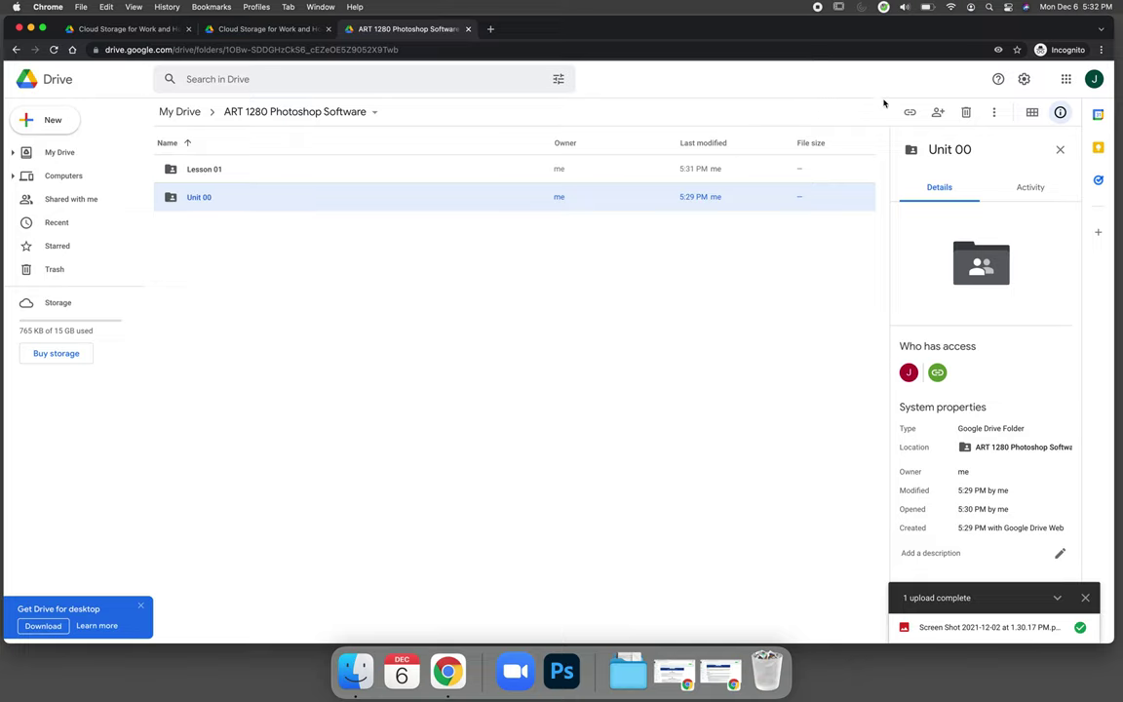
{"action": "left_click", "coordinate": [909, 113]}
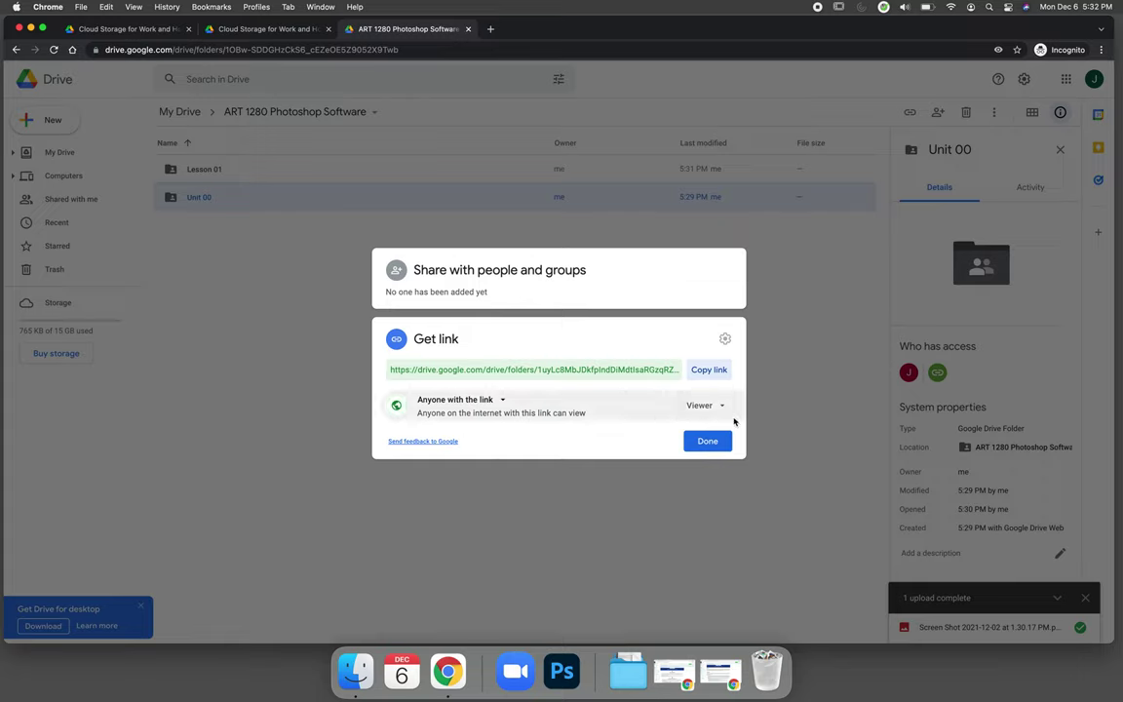
{"action": "left_click", "coordinate": [717, 444]}
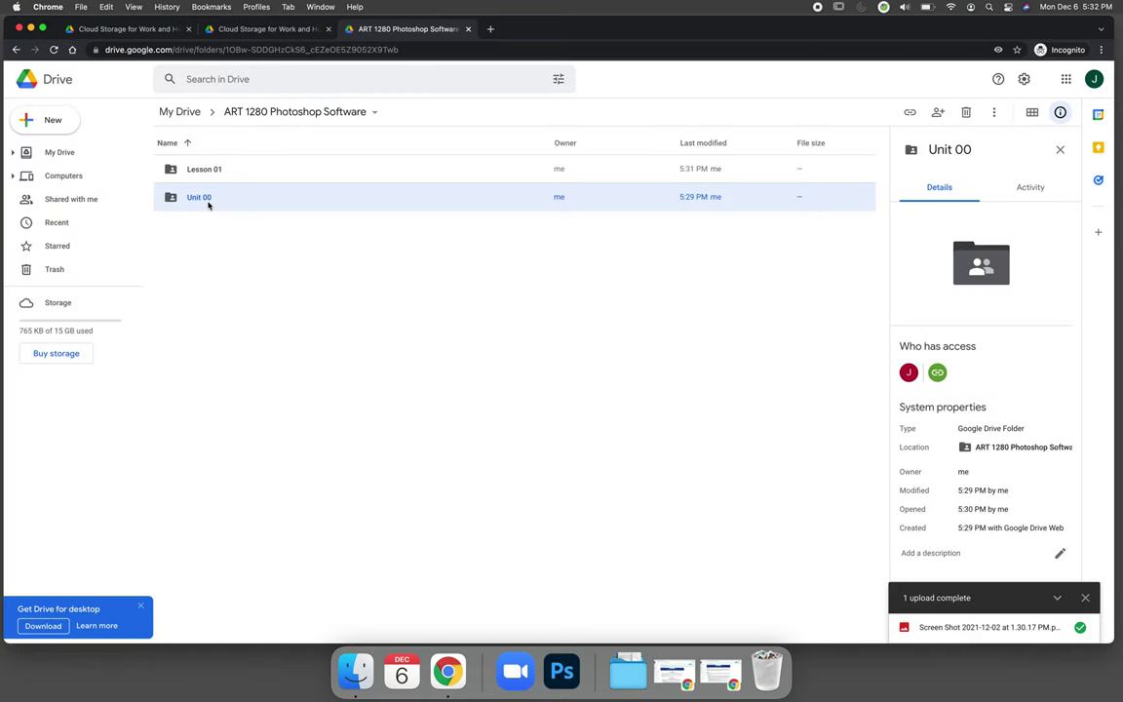
{"action": "double_click", "coordinate": [207, 204]}
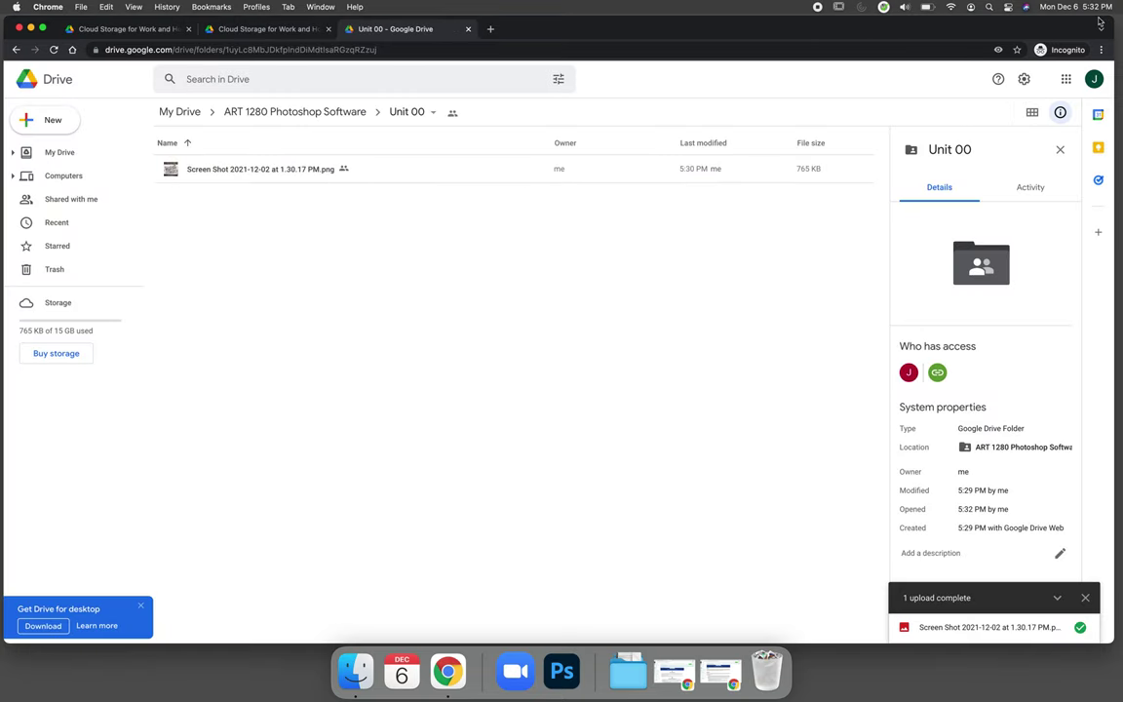
{"action": "mouse_move", "coordinate": [1120, 2]}
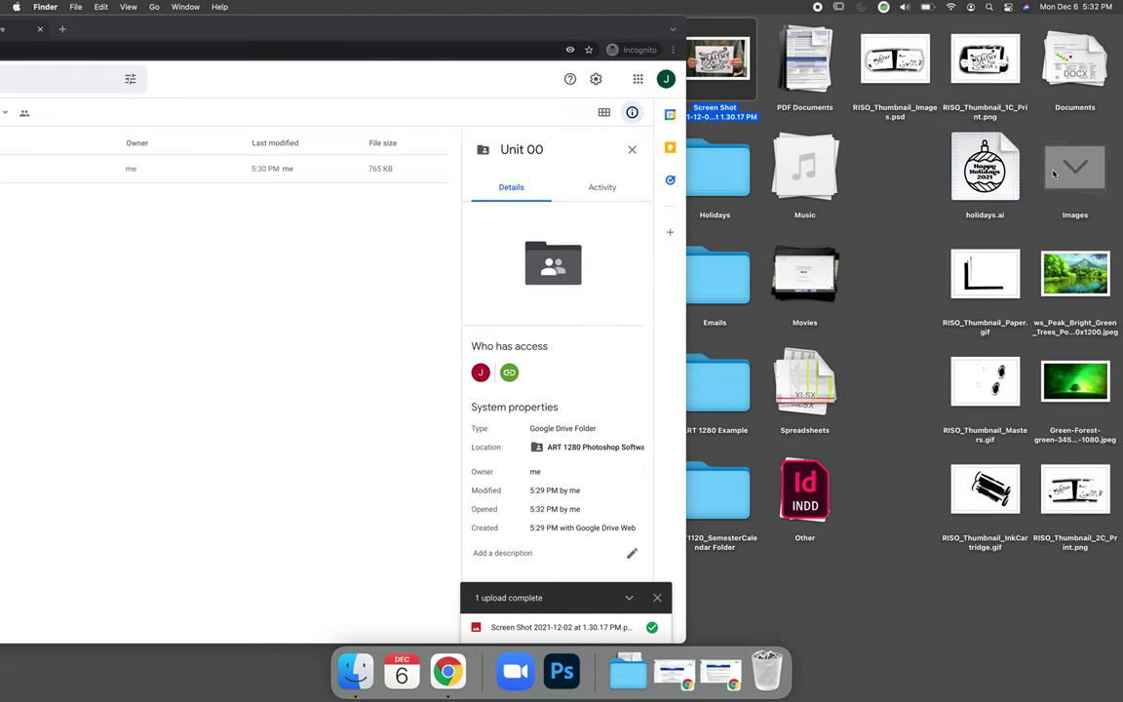
Step: Upload ws_Peak_Bright_Green_Trees_Pond_1920x1200.jpeg into Unit 00, confirm its link sharing, and return to My Drive
{"action": "left_click_drag", "start_coordinate": [1072, 278], "coordinate": [317, 105]}
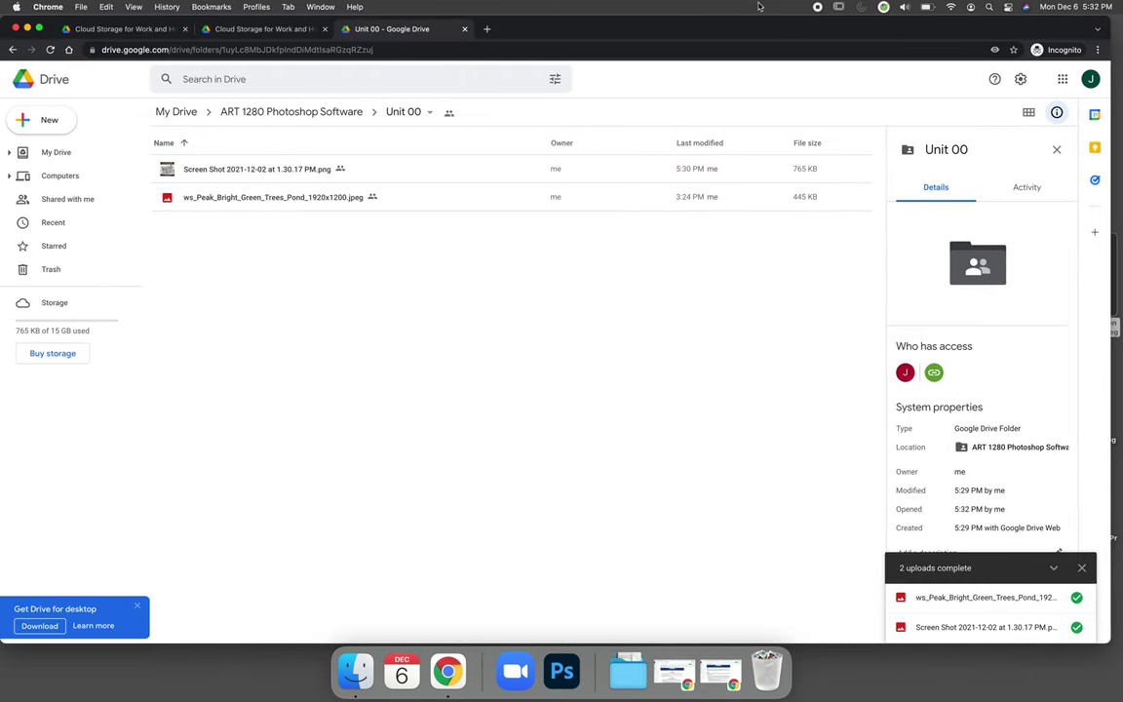
{"action": "left_click", "coordinate": [249, 197]}
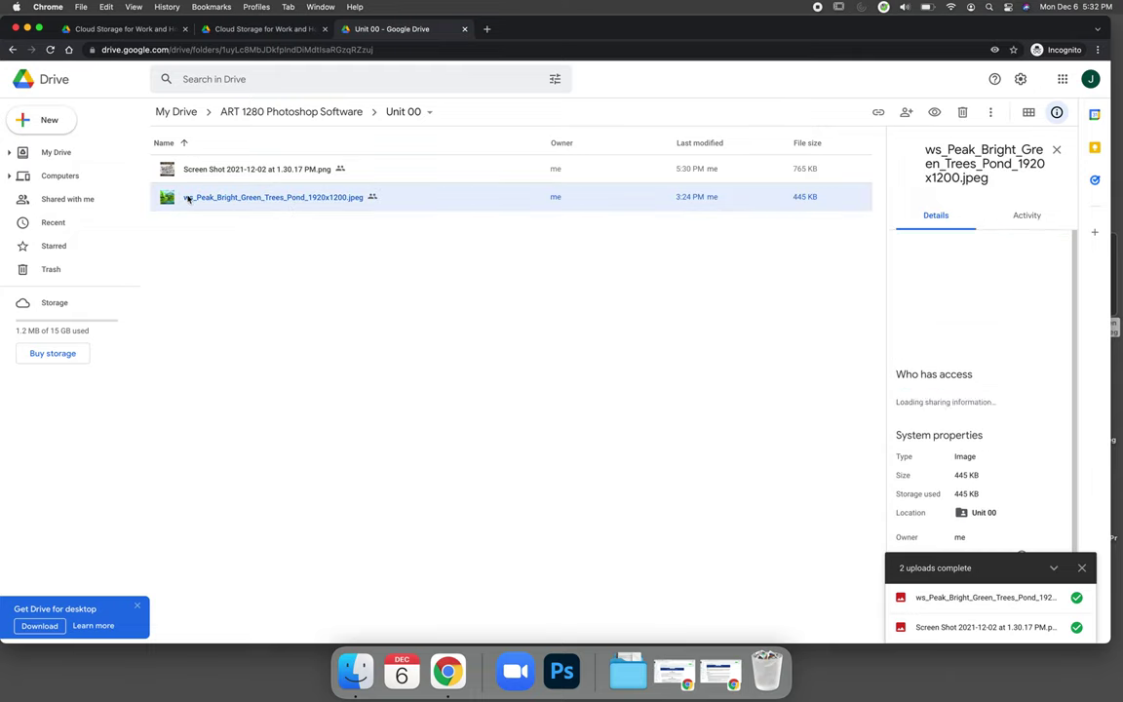
{"action": "left_click", "coordinate": [878, 113]}
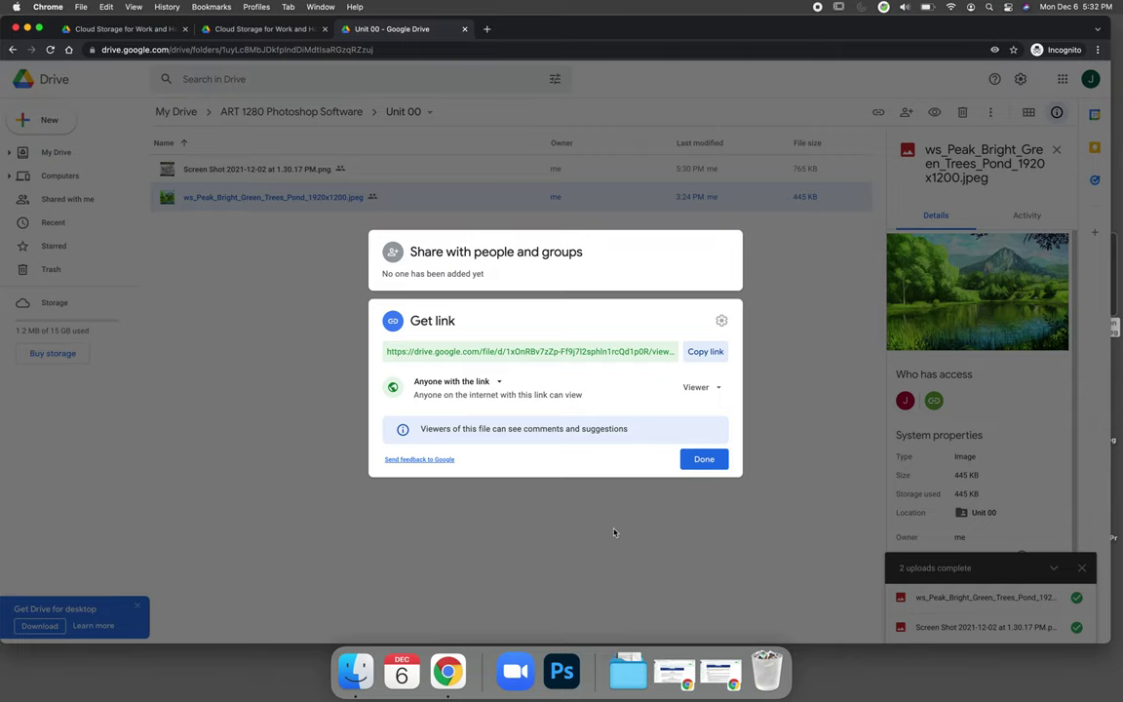
{"action": "left_click", "coordinate": [719, 459]}
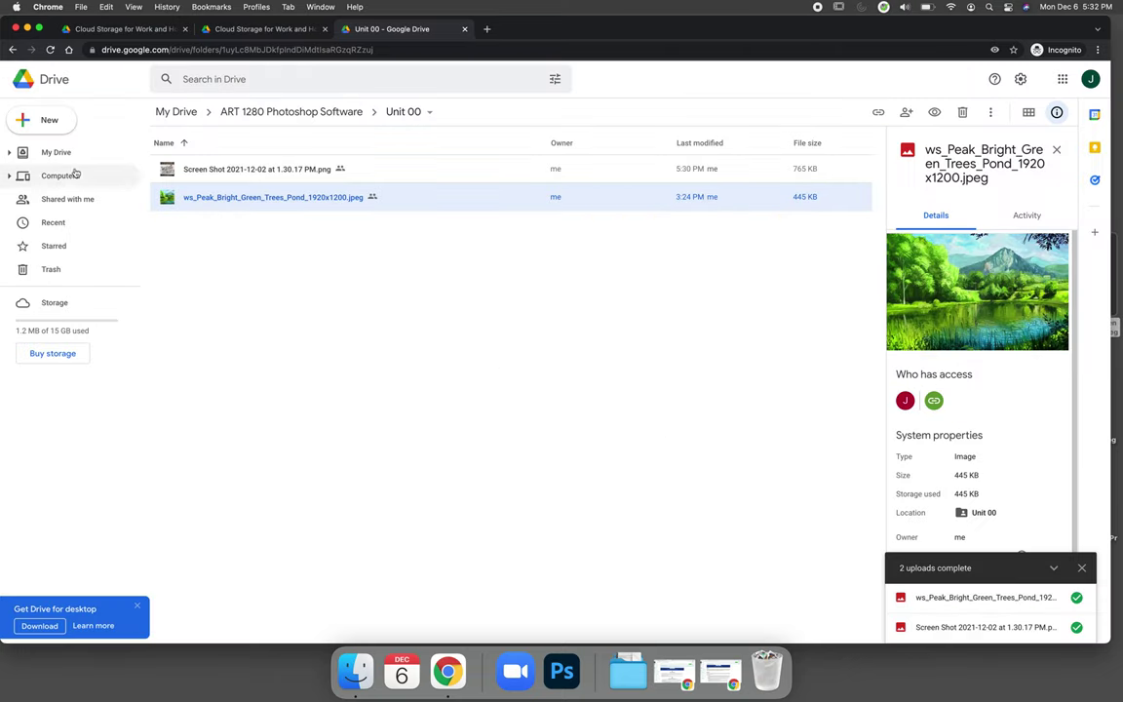
{"action": "left_click", "coordinate": [51, 152]}
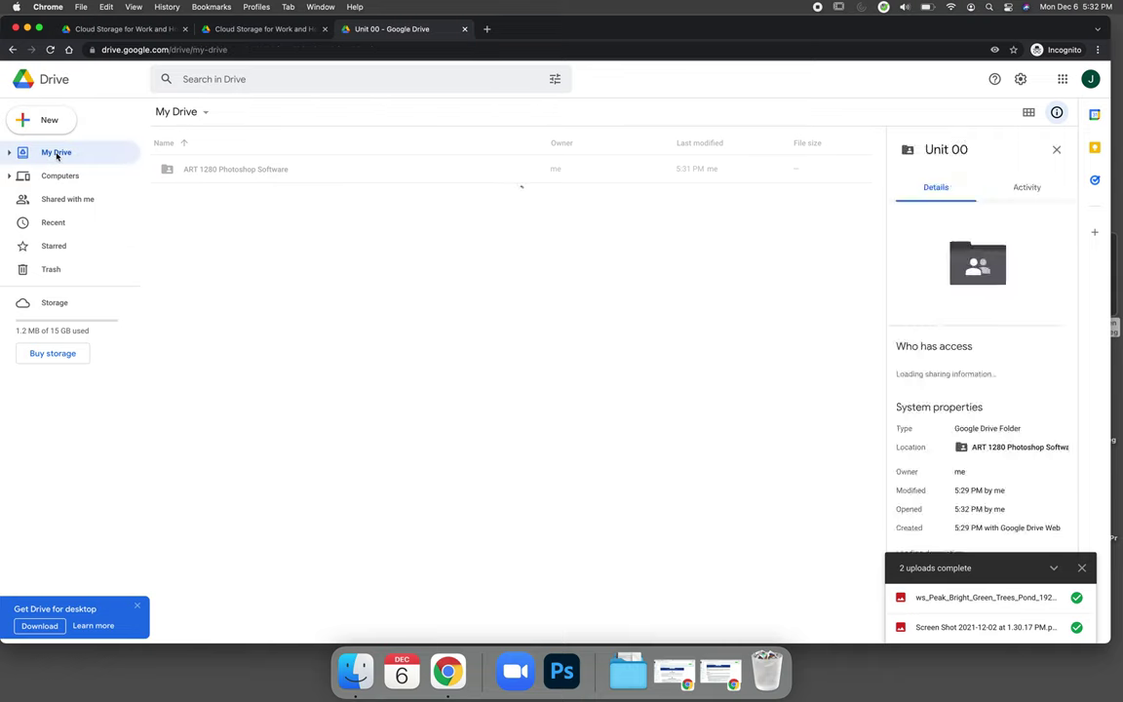
Step: Go into ART 1280 Photoshop Software > Unit 00, select the Screen Shot file, and return to Canvas
{"action": "left_click", "coordinate": [244, 170]}
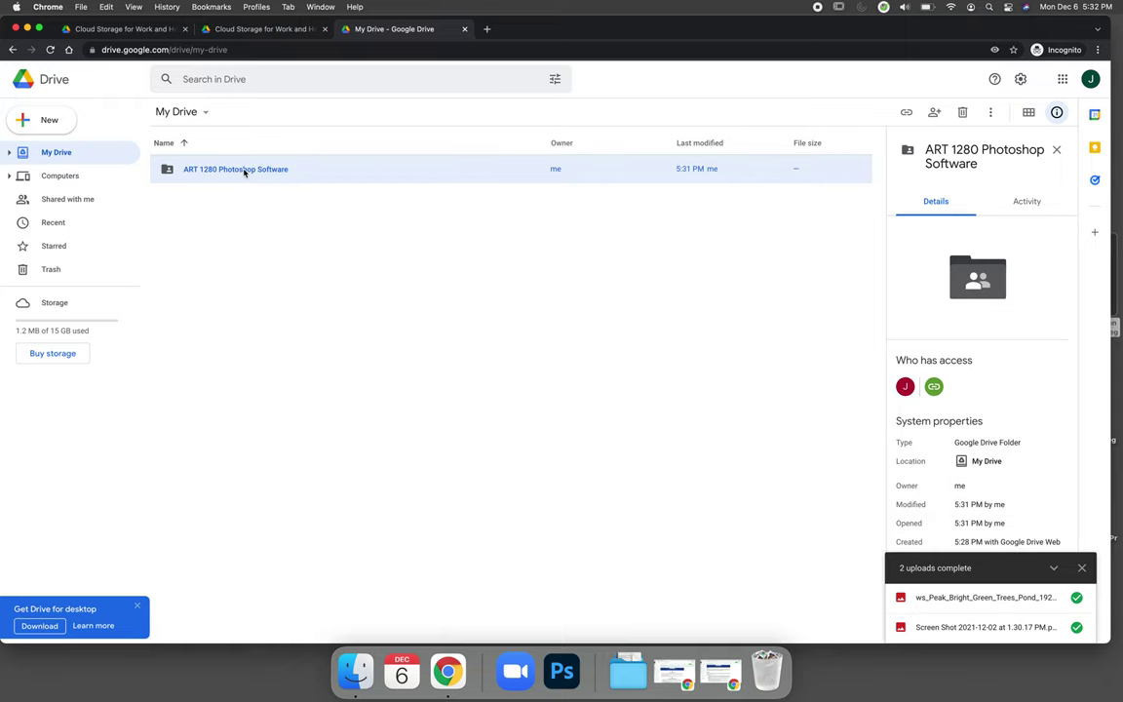
{"action": "double_click", "coordinate": [239, 170]}
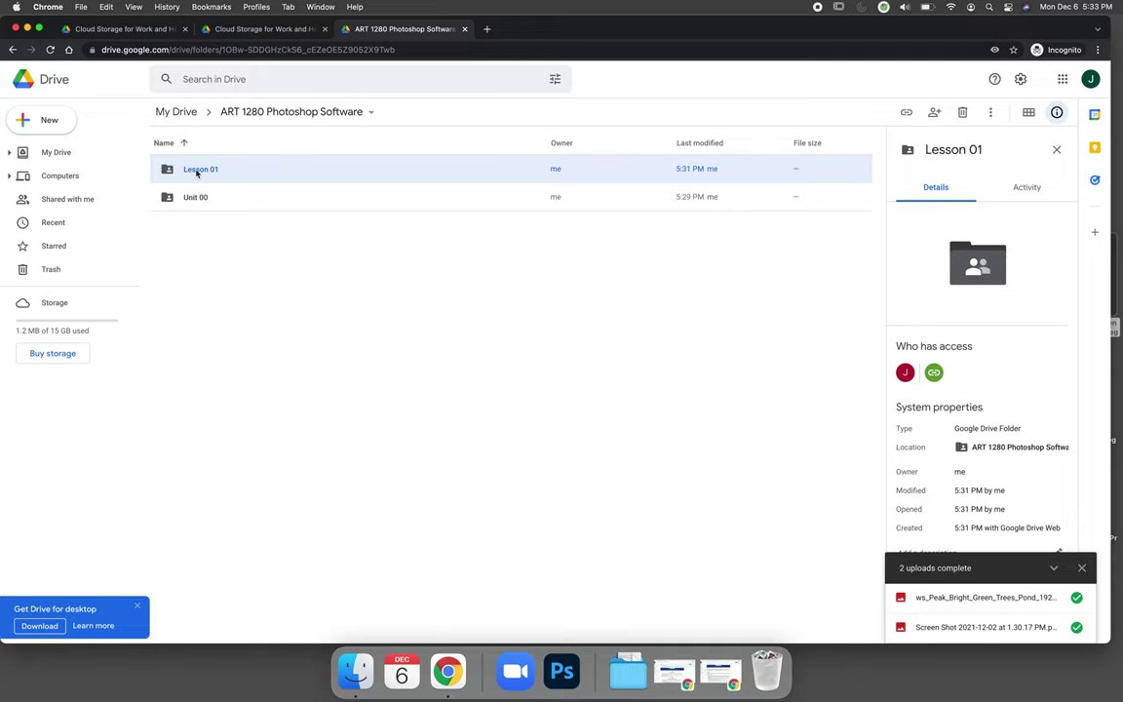
{"action": "left_click", "coordinate": [195, 200]}
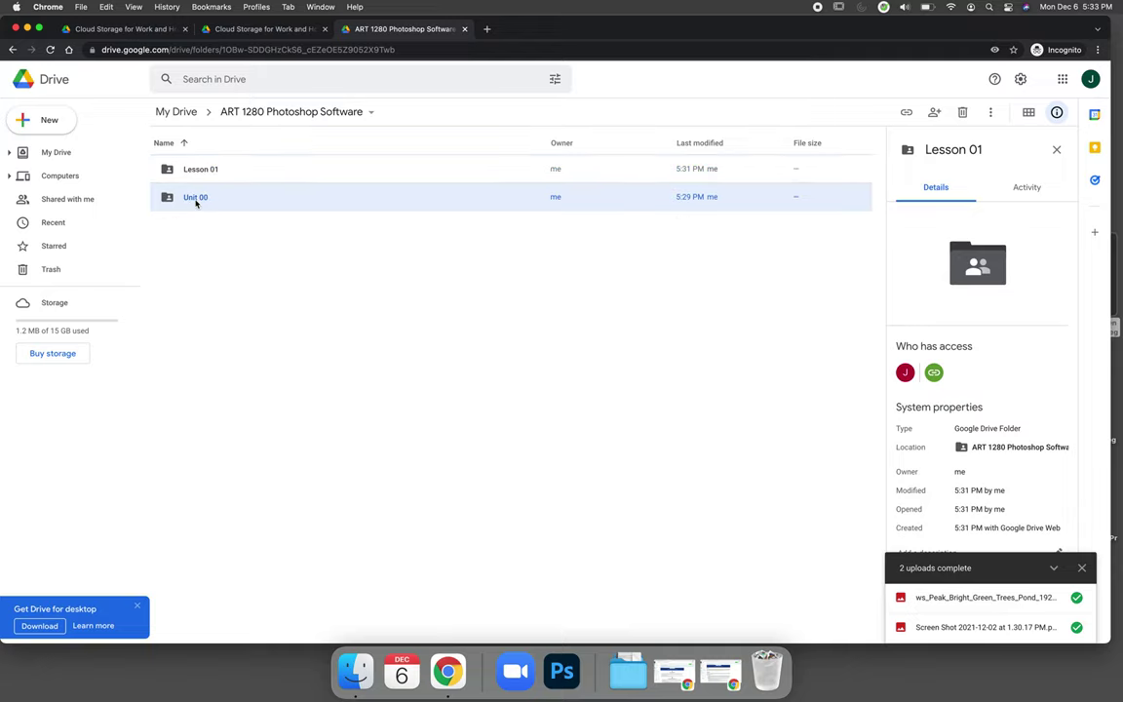
{"action": "double_click", "coordinate": [196, 201]}
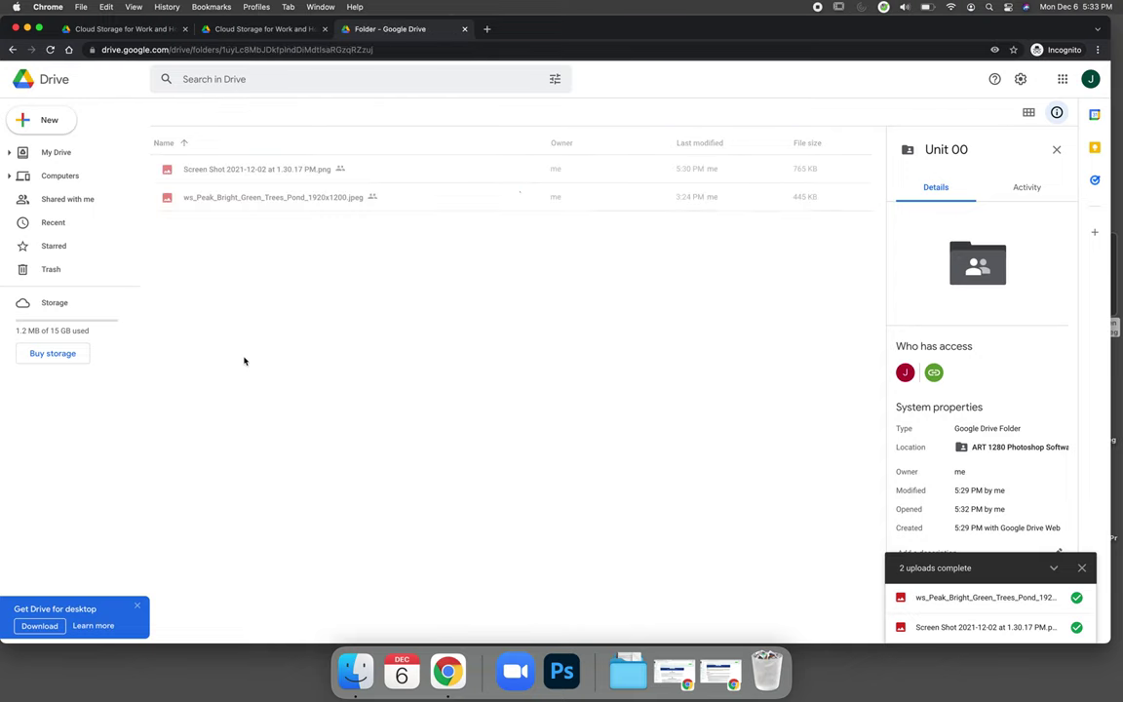
{"action": "left_click", "coordinate": [261, 169]}
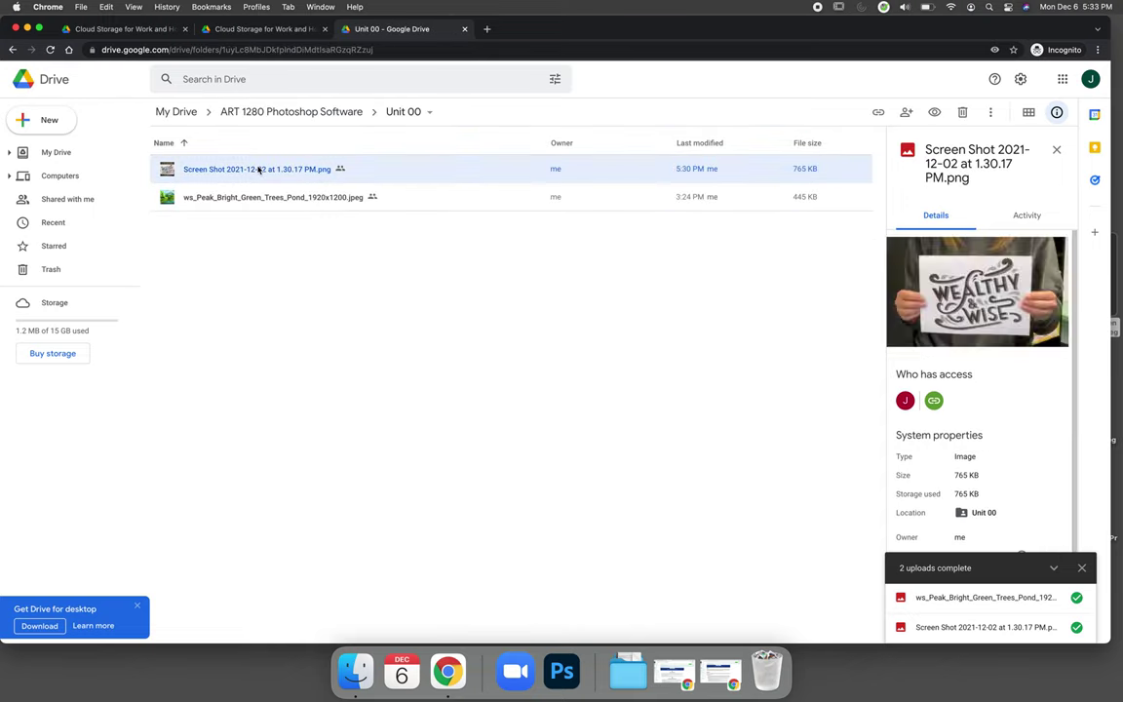
{"action": "left_click", "coordinate": [721, 682]}
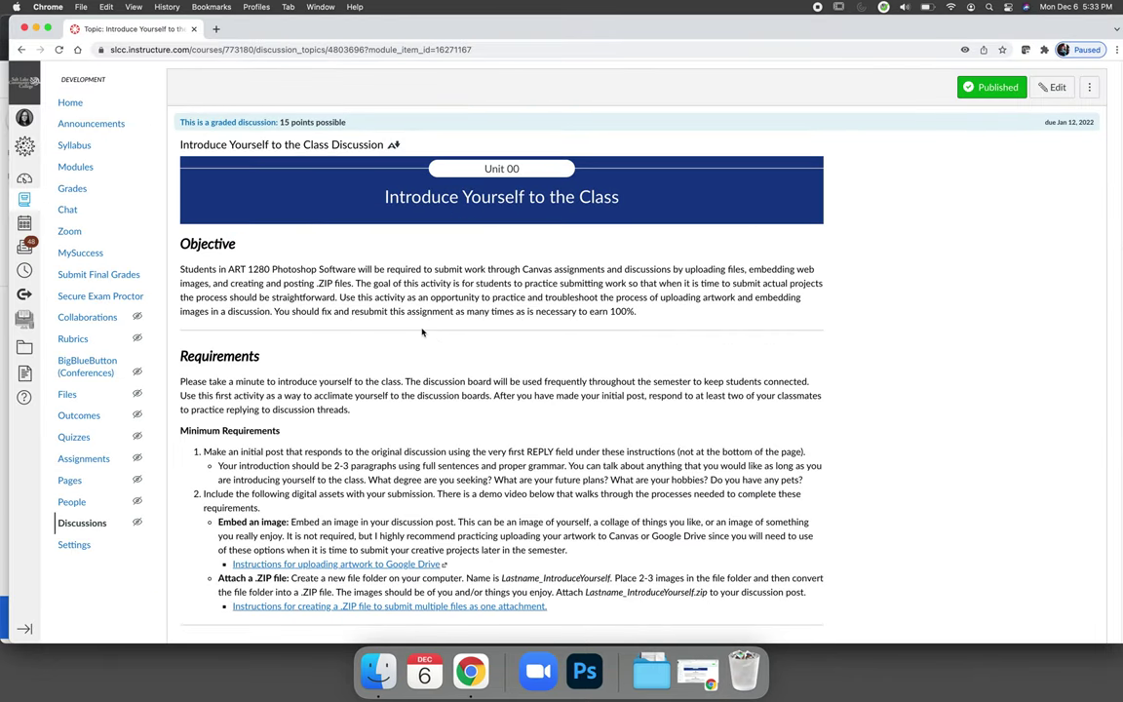
{"action": "scroll", "coordinate": [422, 333], "scroll_direction": "down", "scroll_amount": 2}
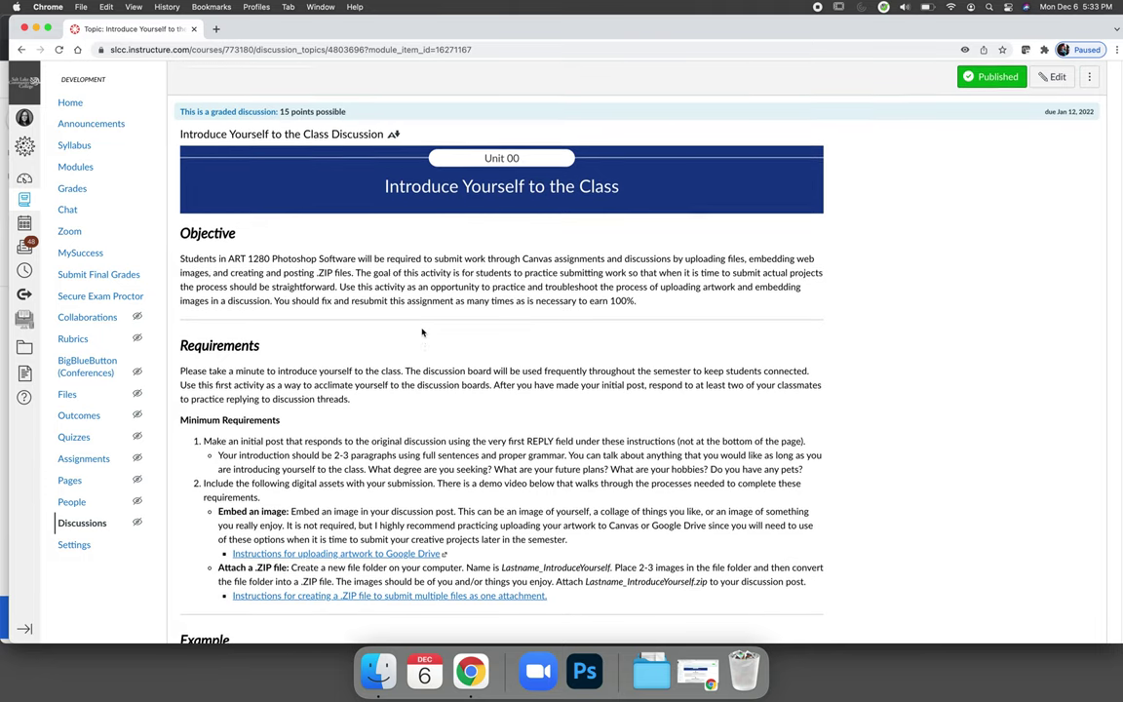
{"action": "scroll", "coordinate": [422, 333], "scroll_direction": "down", "scroll_amount": 1}
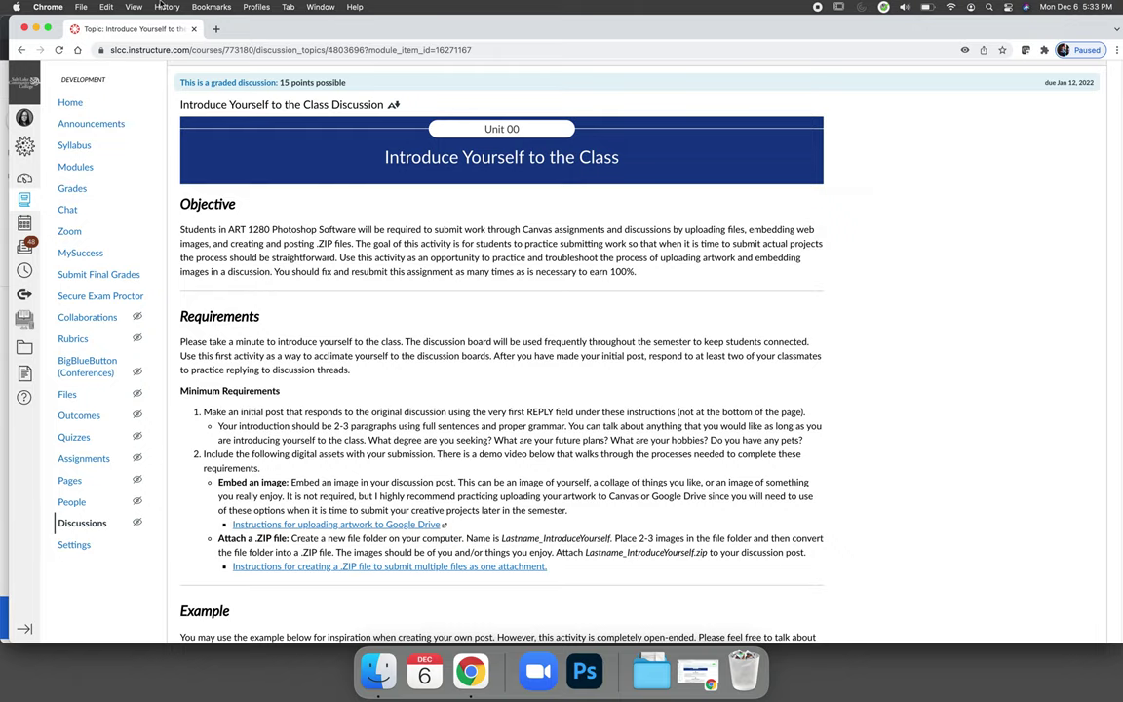
{"action": "key", "text": "super+m"}
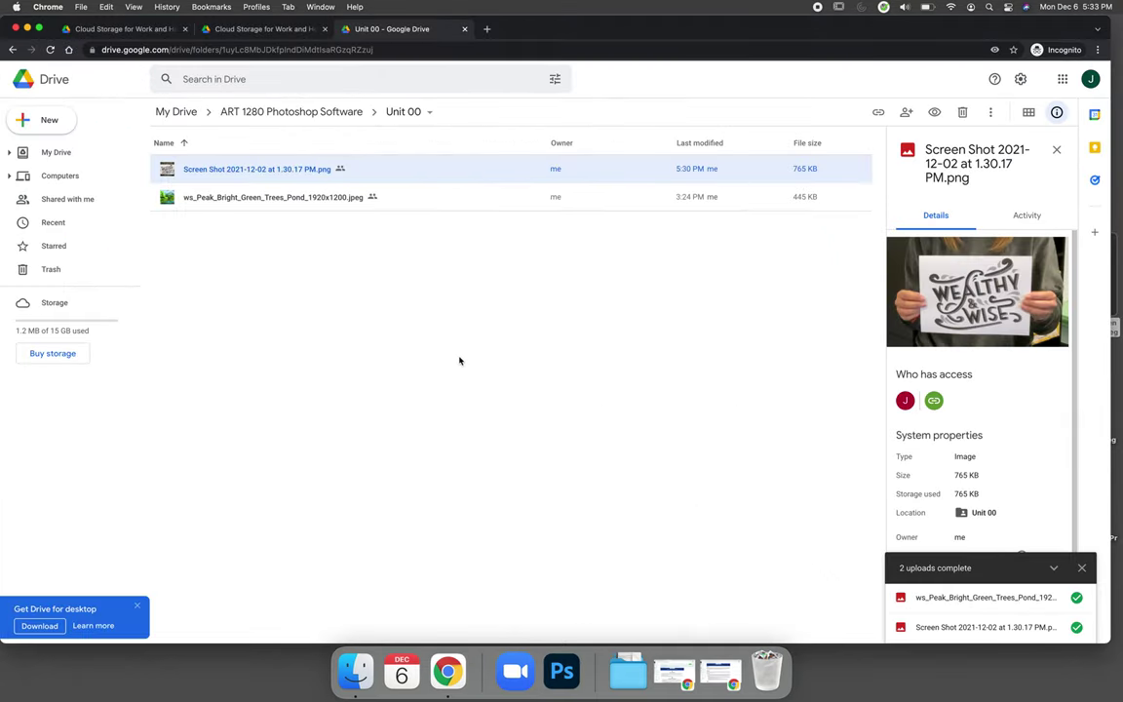
Step: Copy the share link for Screen Shot 2021-12-02 at 1.30.17 PM.png and return to the Canvas discussion
{"action": "left_click", "coordinate": [458, 359]}
{"action": "left_click", "coordinate": [276, 170]}
{"action": "left_click", "coordinate": [877, 114]}
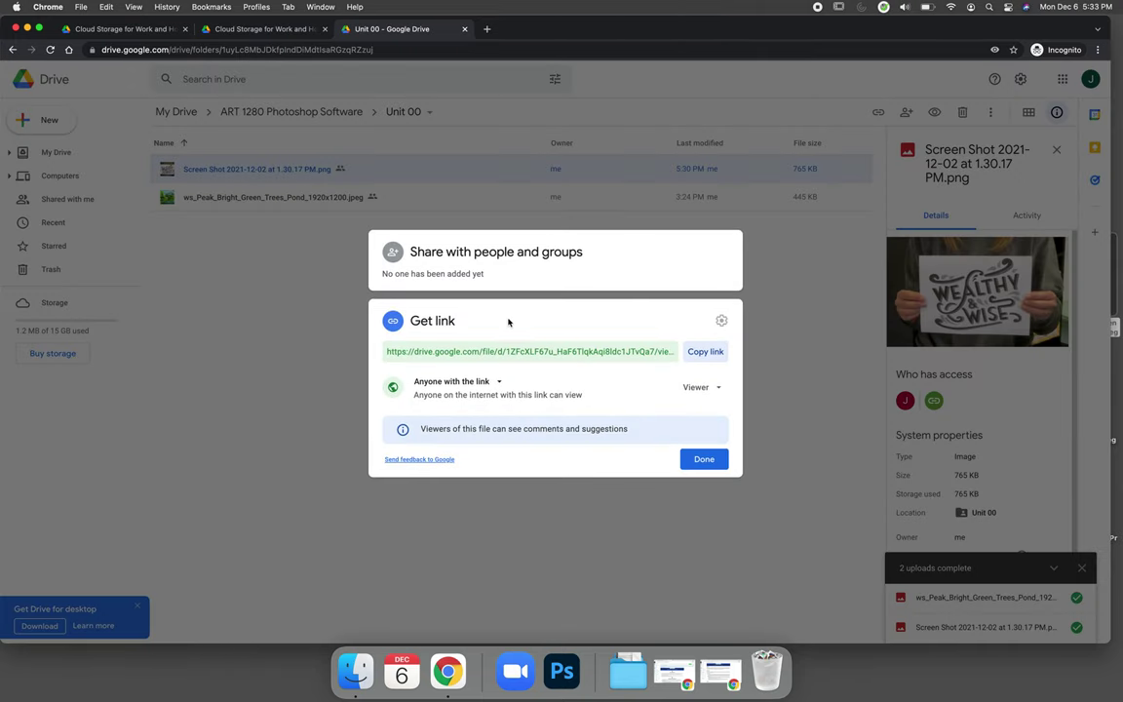
{"action": "left_click", "coordinate": [715, 358]}
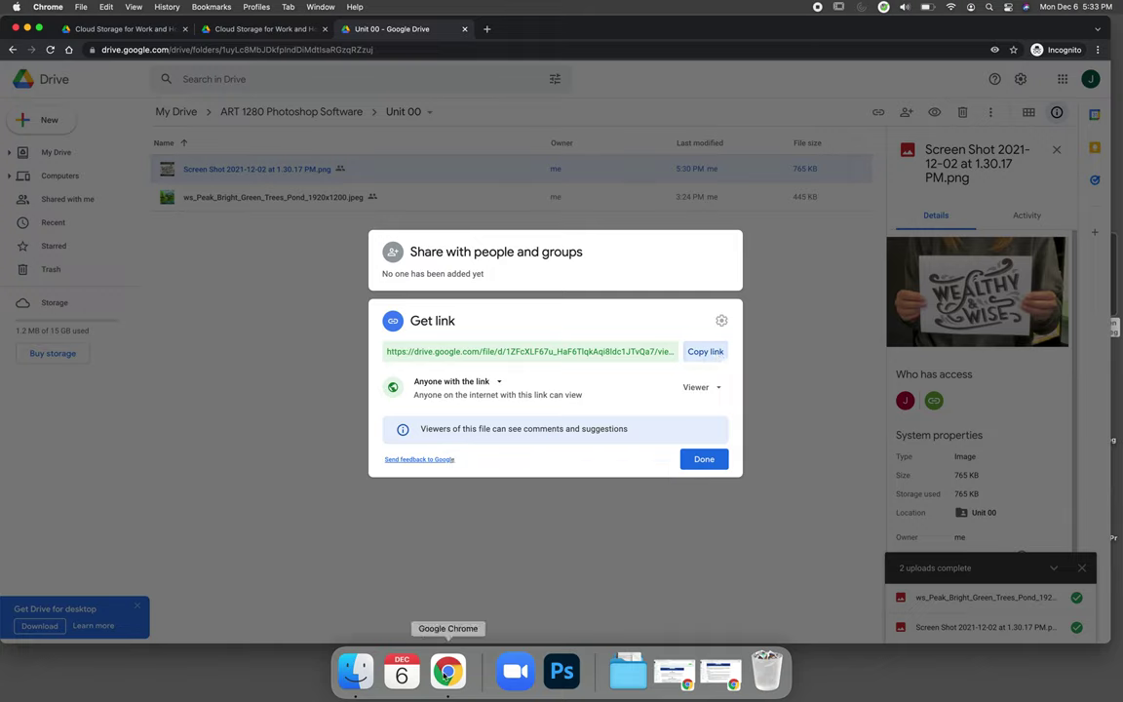
{"action": "left_click", "coordinate": [719, 671]}
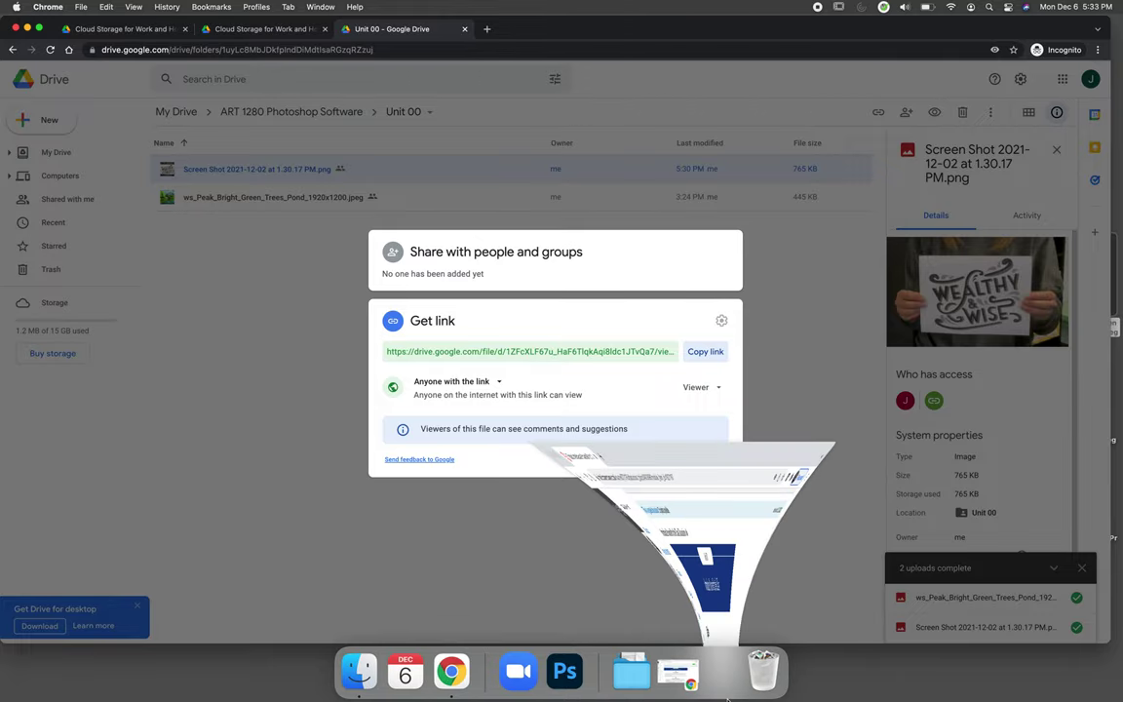
Step: Post a discussion reply containing the pasted Google Drive share link as a clickable link
{"action": "scroll", "coordinate": [560, 366], "scroll_direction": "down", "scroll_amount": 10}
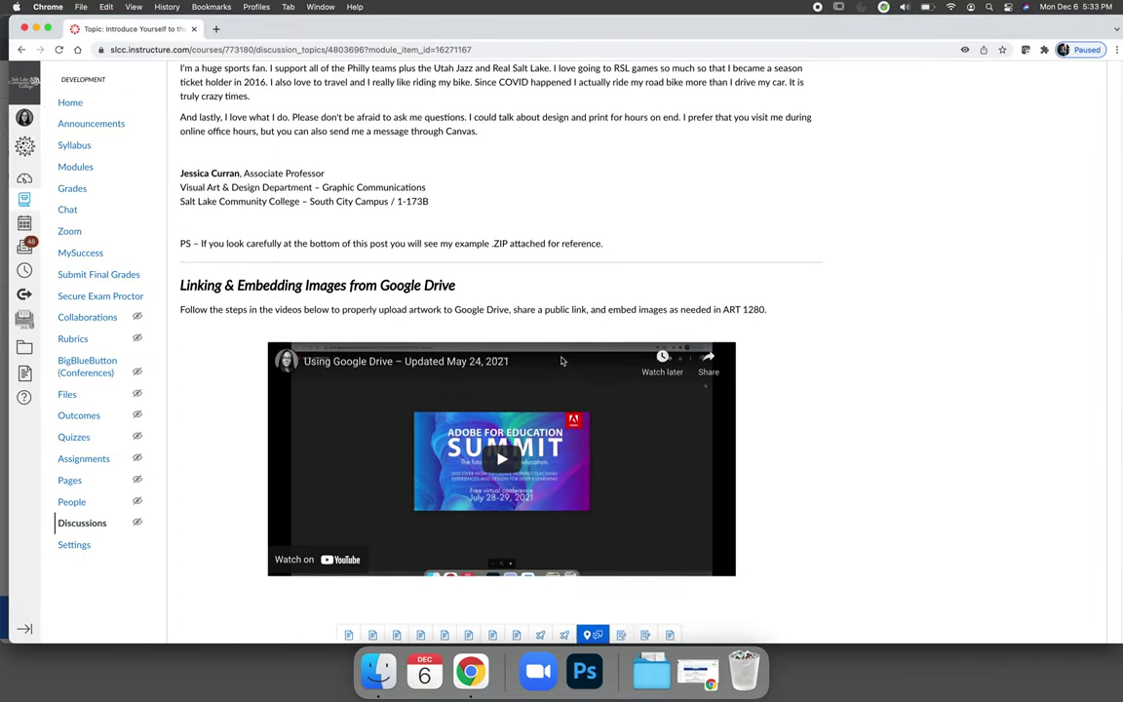
{"action": "left_click", "coordinate": [212, 556]}
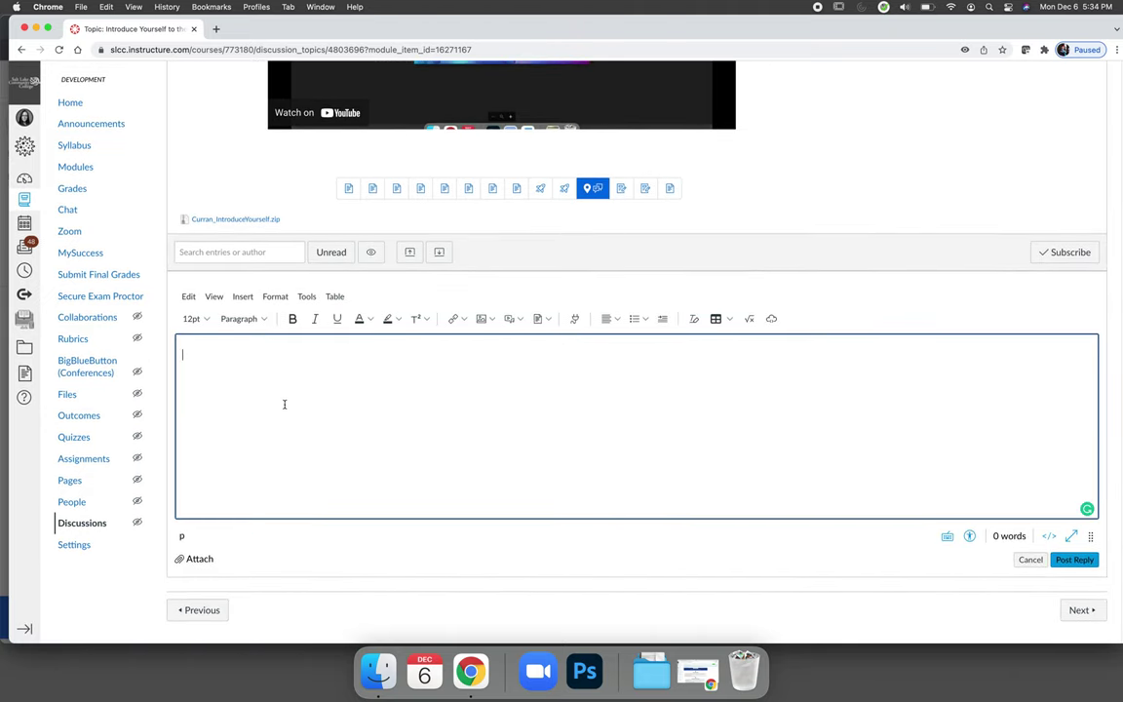
{"action": "key", "text": "super+v"}
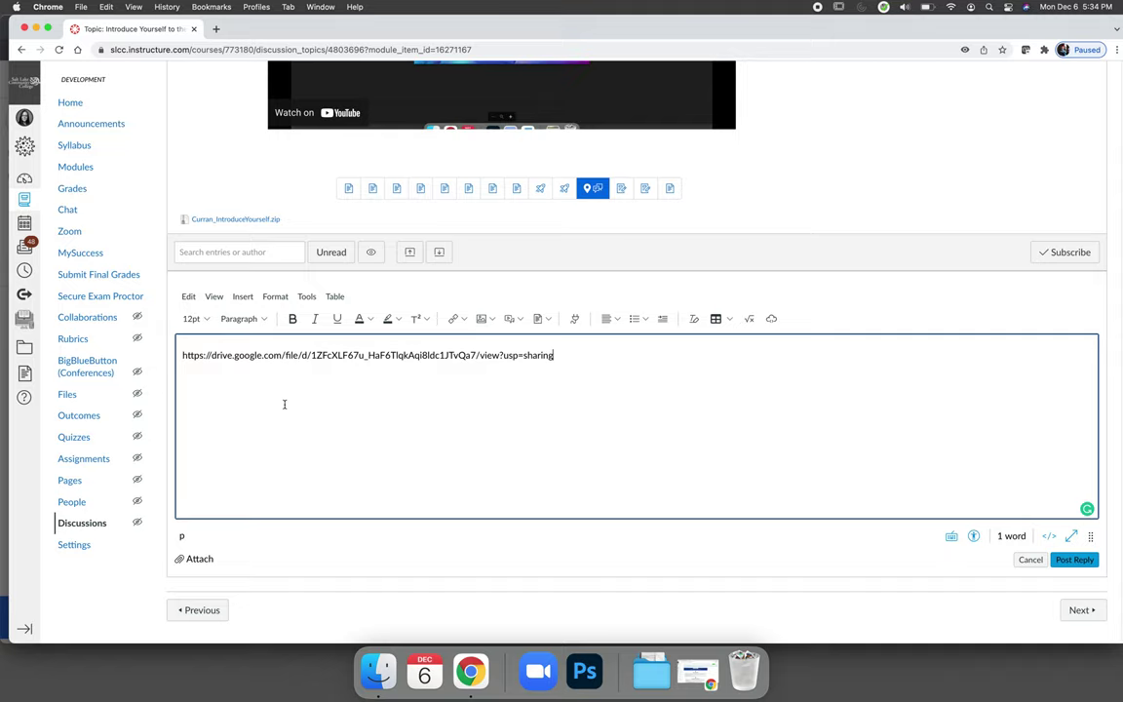
{"action": "key", "text": "space"}
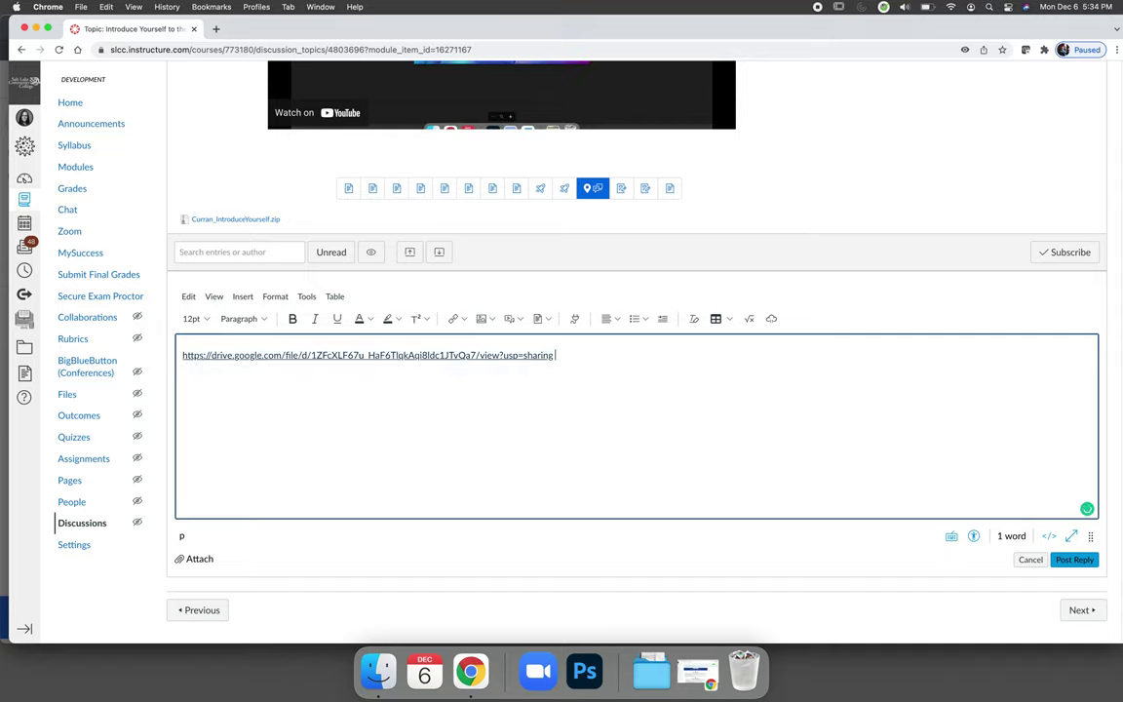
{"action": "left_click", "coordinate": [1074, 559]}
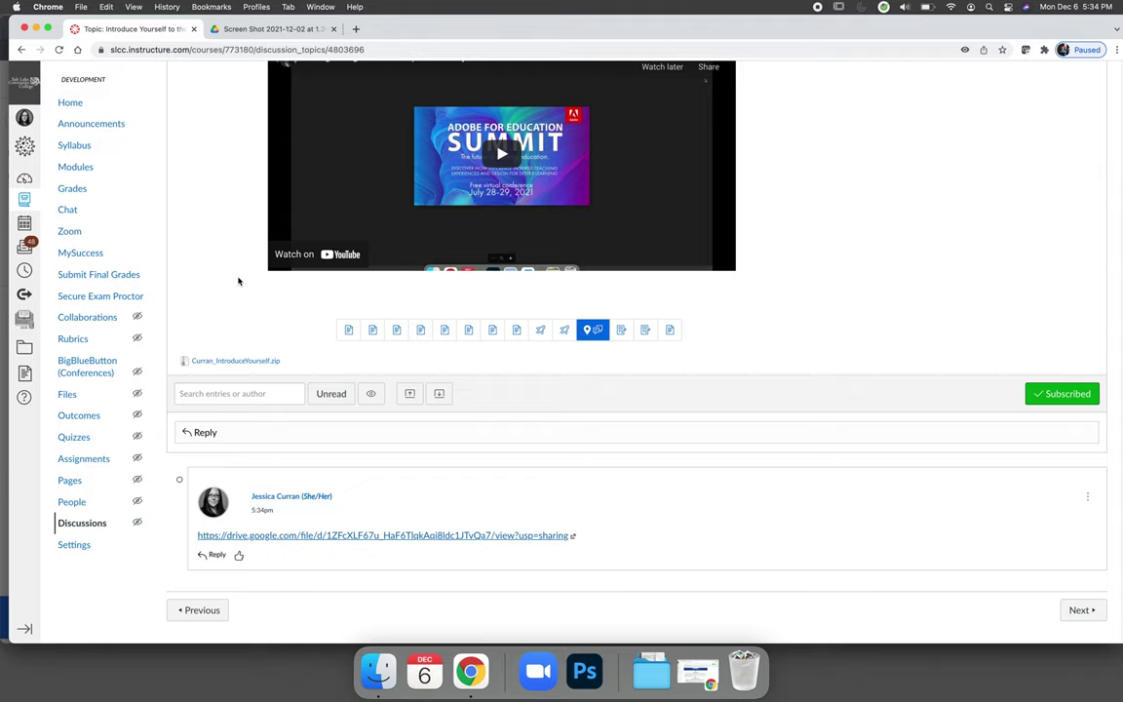
Step: Close the Drive image preview and sharing dialog to get back to the file list
{"action": "left_click", "coordinate": [249, 28]}
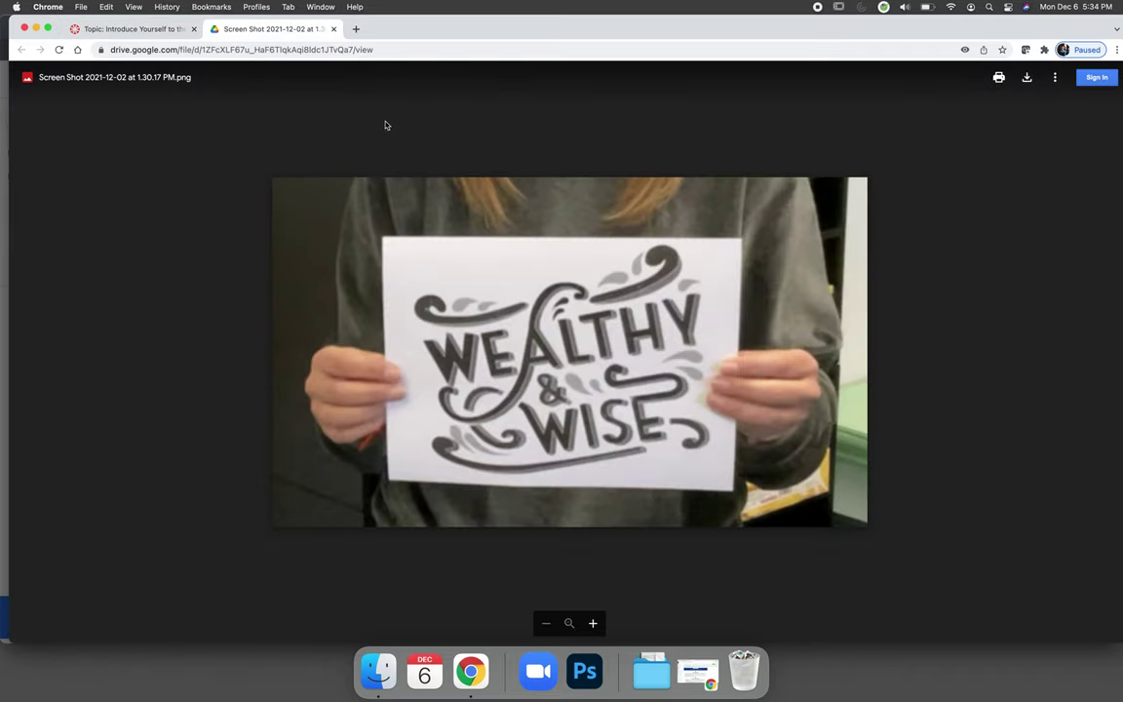
{"action": "key", "text": "super+w"}
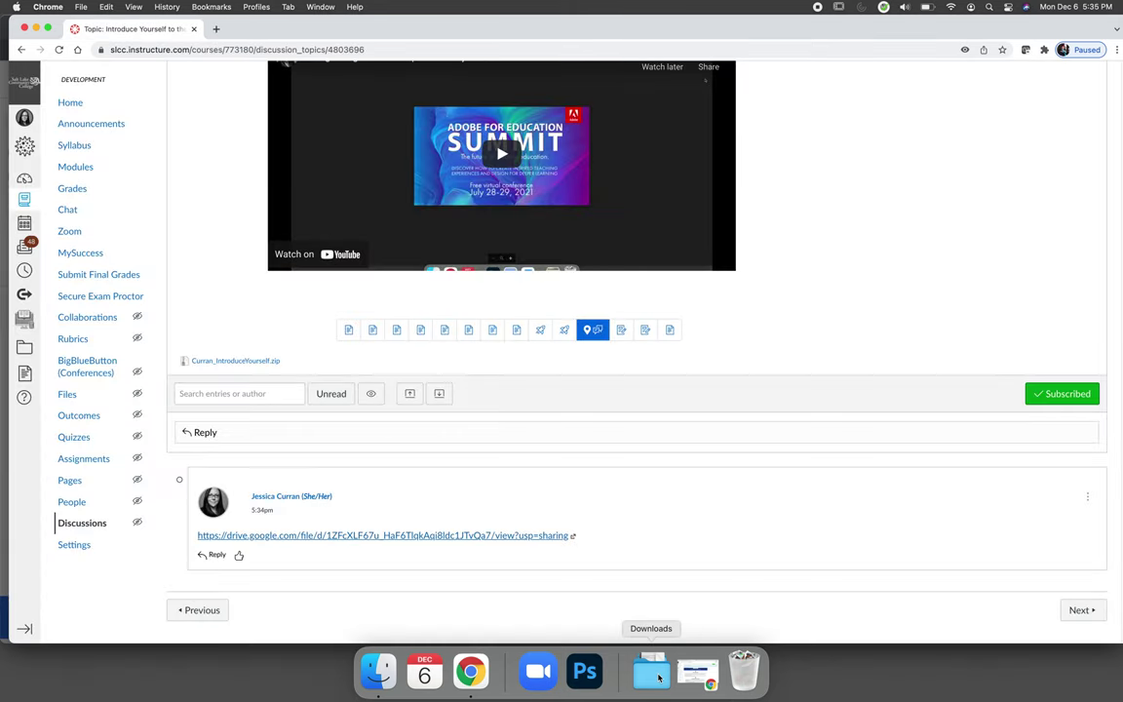
{"action": "left_click", "coordinate": [38, 29]}
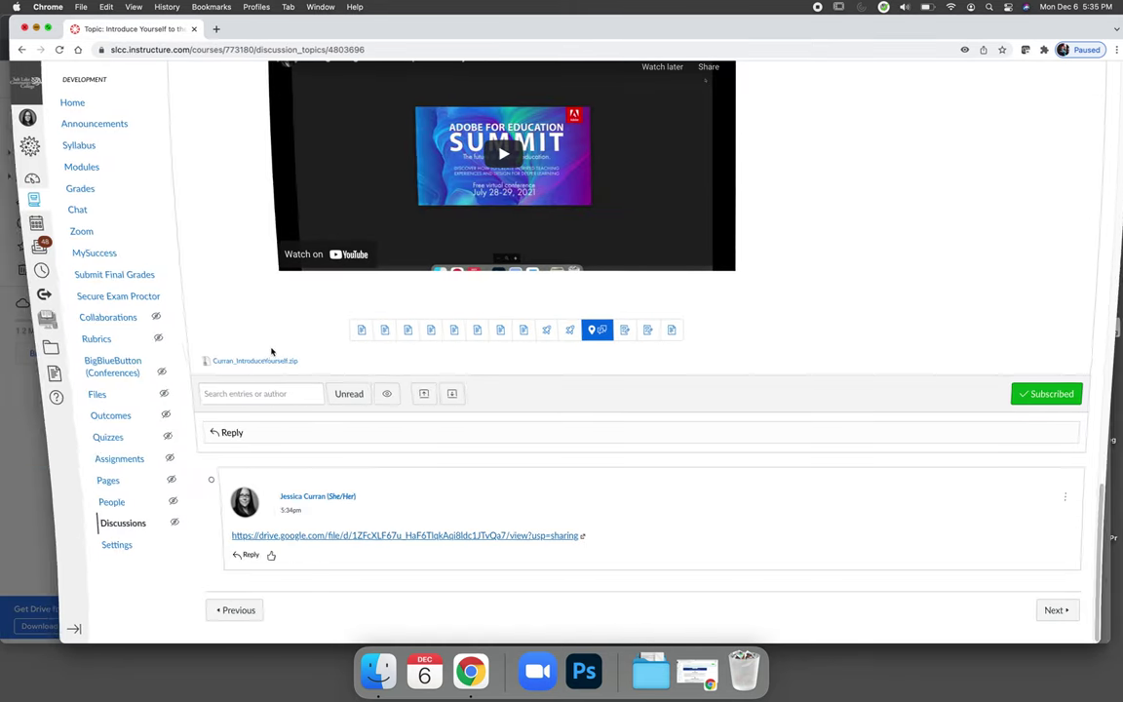
{"action": "left_click", "coordinate": [596, 485]}
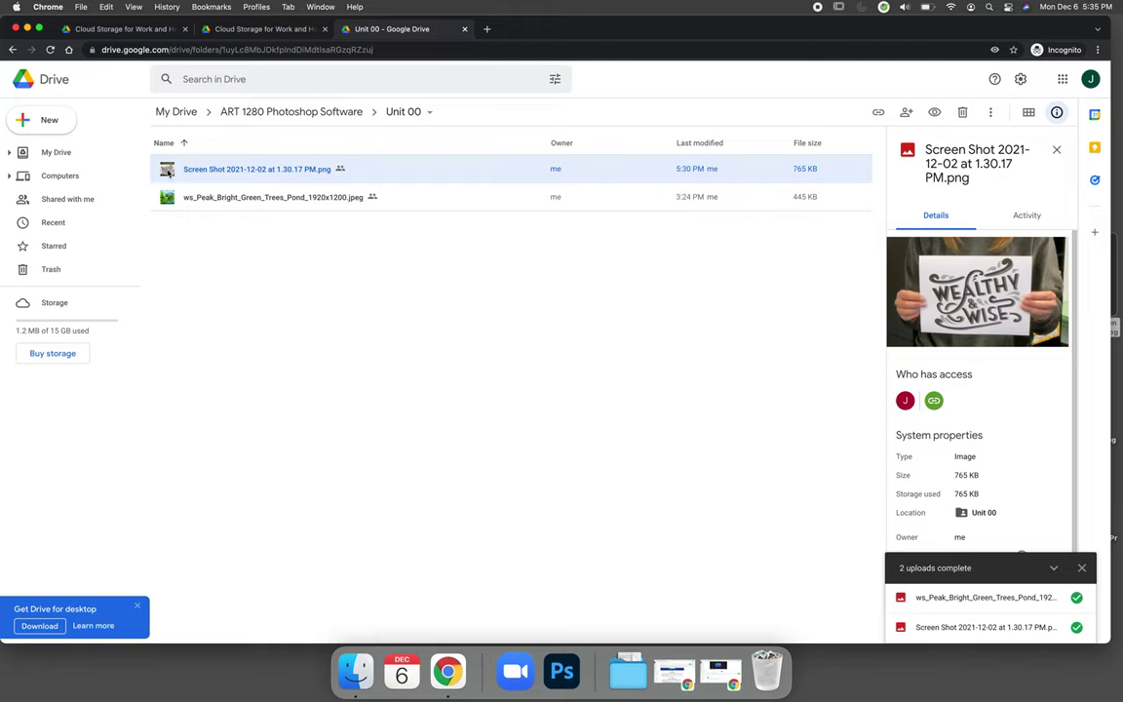
Step: Copy the screenshot's iframe embed code via Embed item, then minimize the browser
{"action": "double_click", "coordinate": [166, 171]}
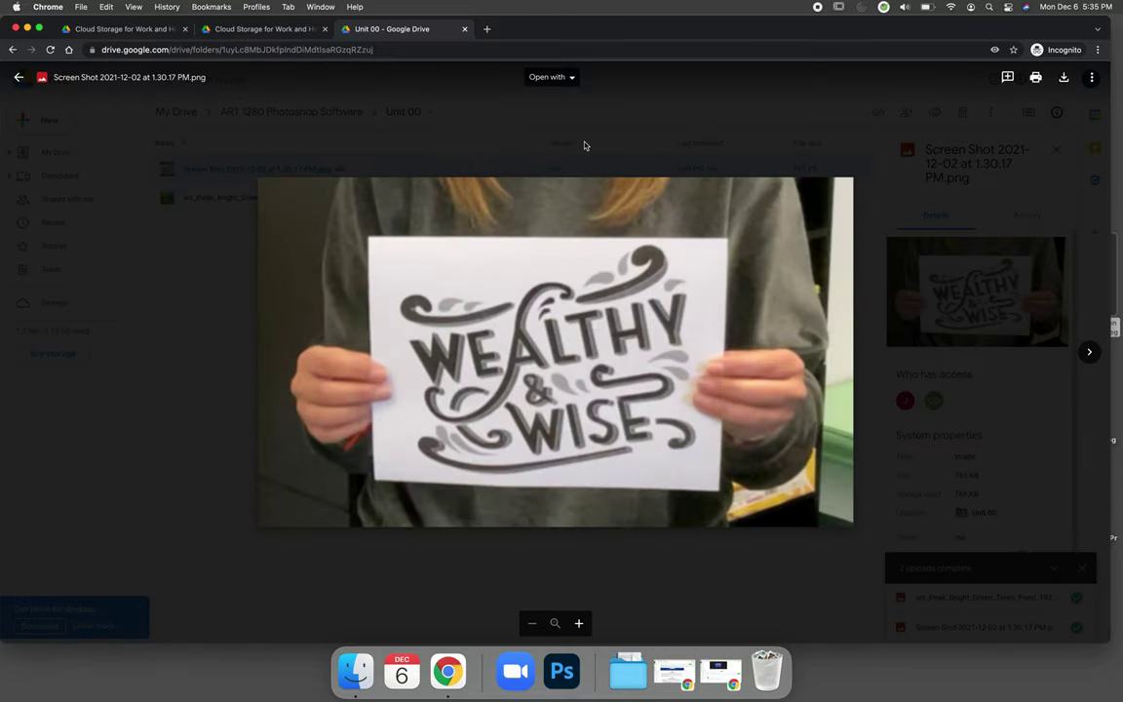
{"action": "left_click", "coordinate": [1092, 83]}
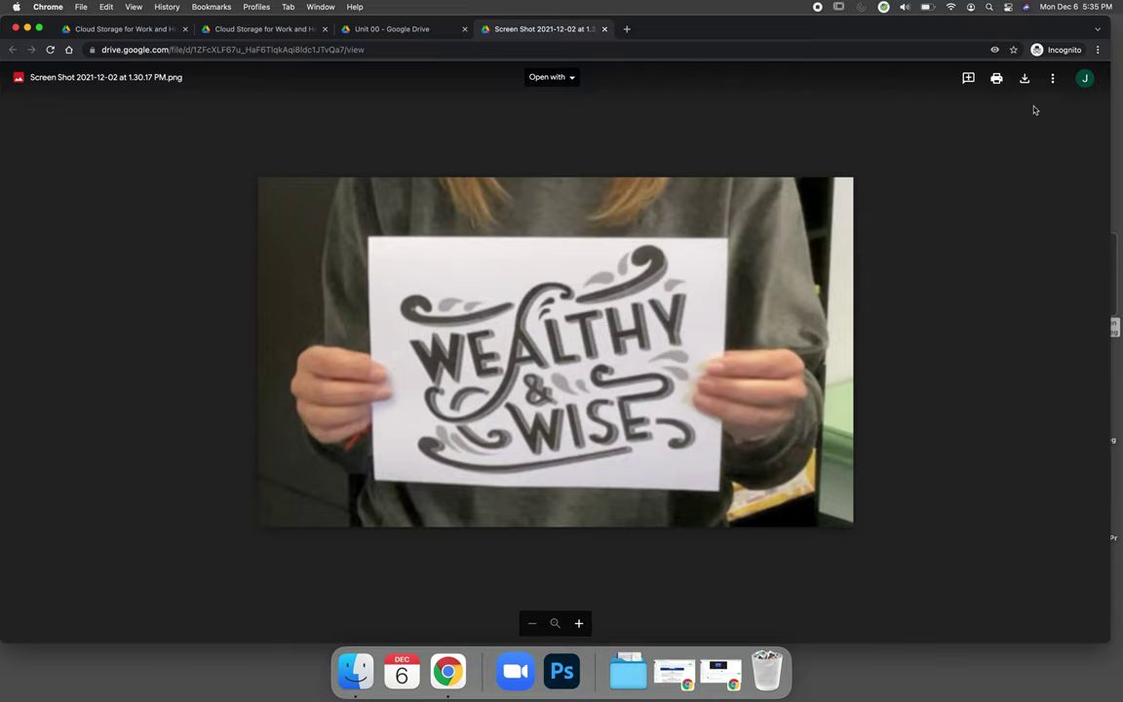
{"action": "left_click", "coordinate": [1051, 80]}
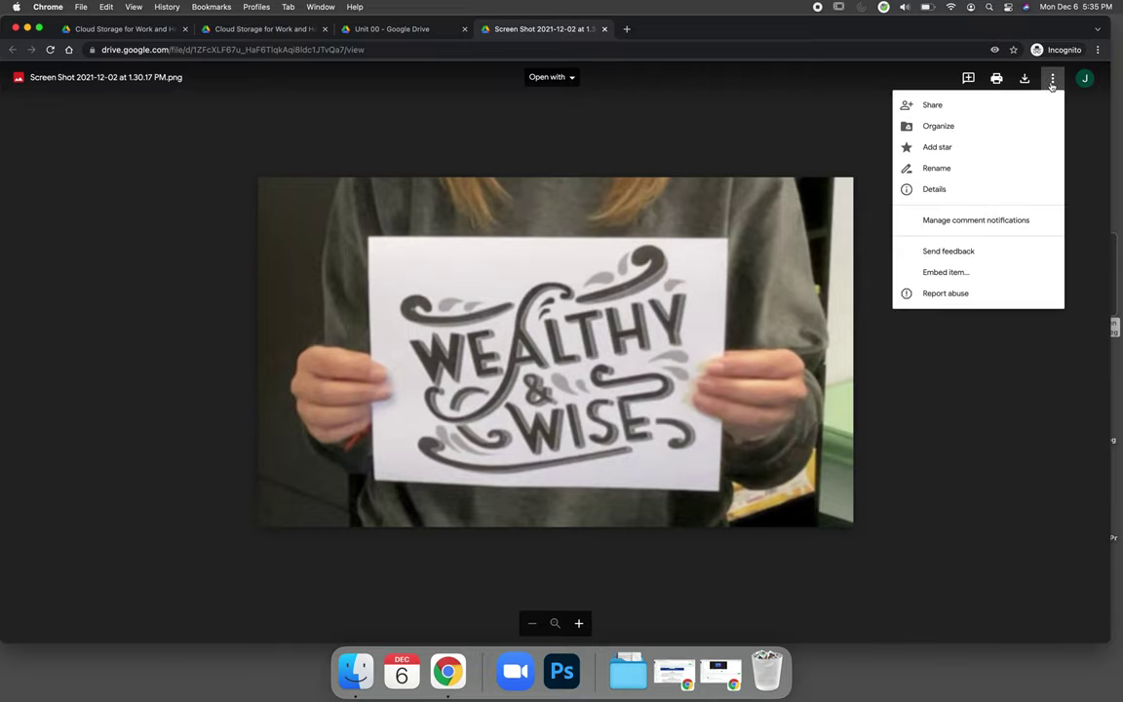
{"action": "left_click", "coordinate": [956, 278]}
{"action": "left_click", "coordinate": [563, 358]}
{"action": "key", "text": "super+c"}
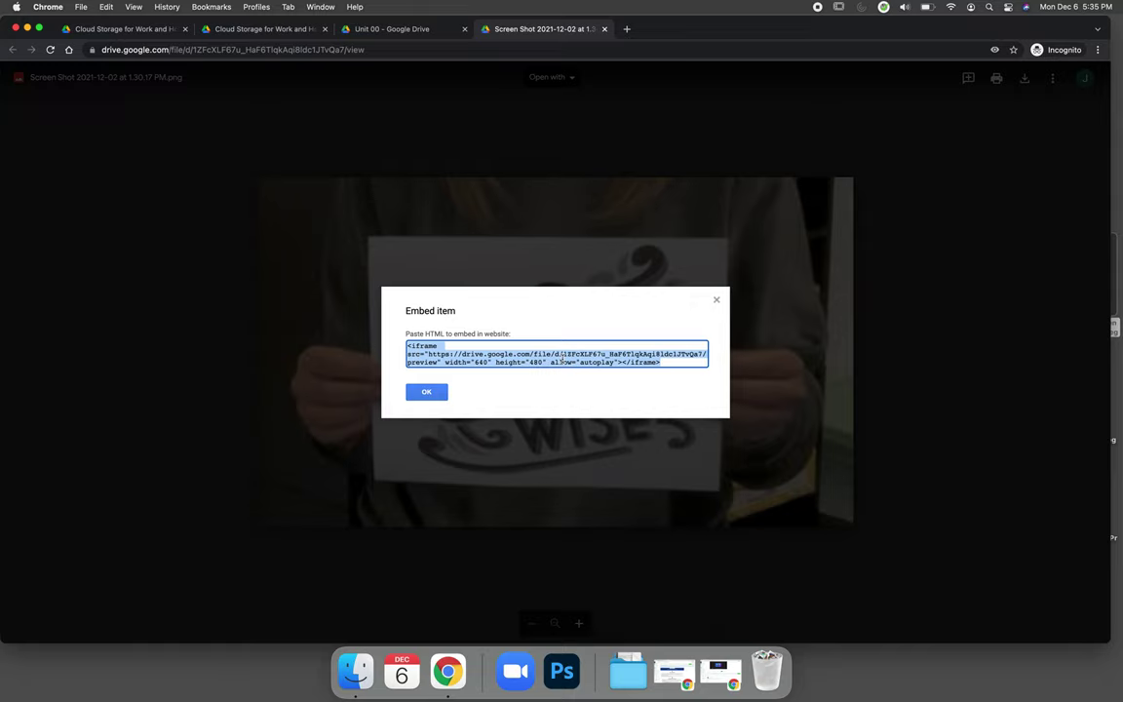
{"action": "left_click", "coordinate": [426, 391]}
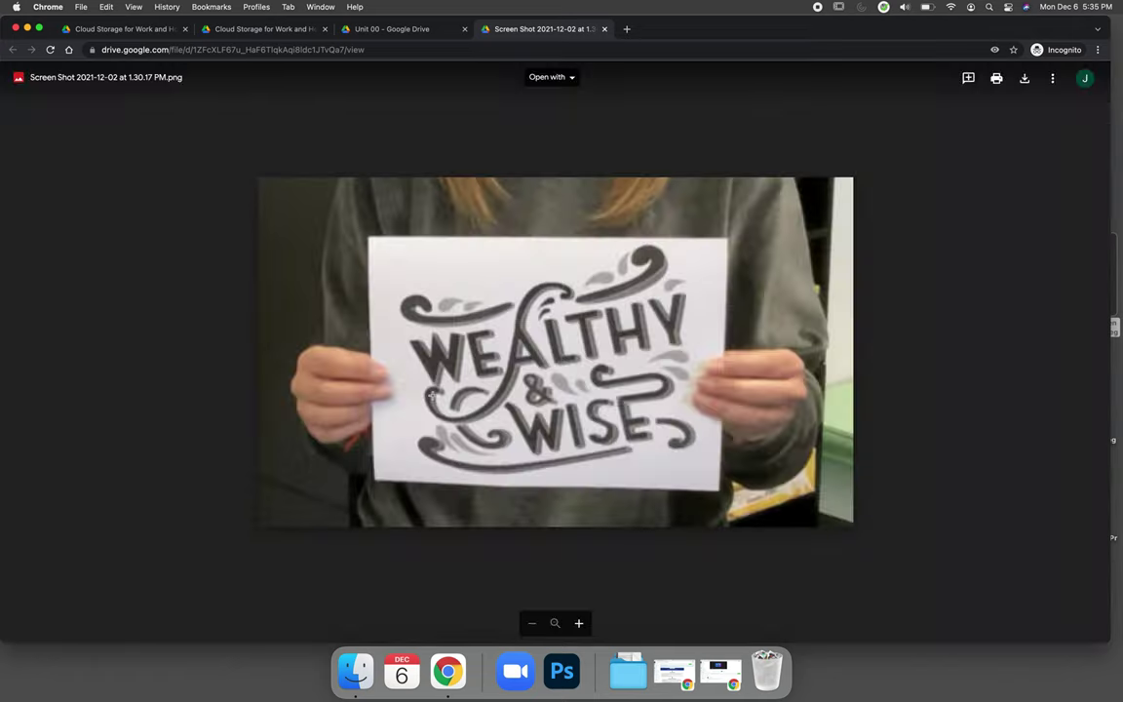
{"action": "left_click", "coordinate": [28, 29]}
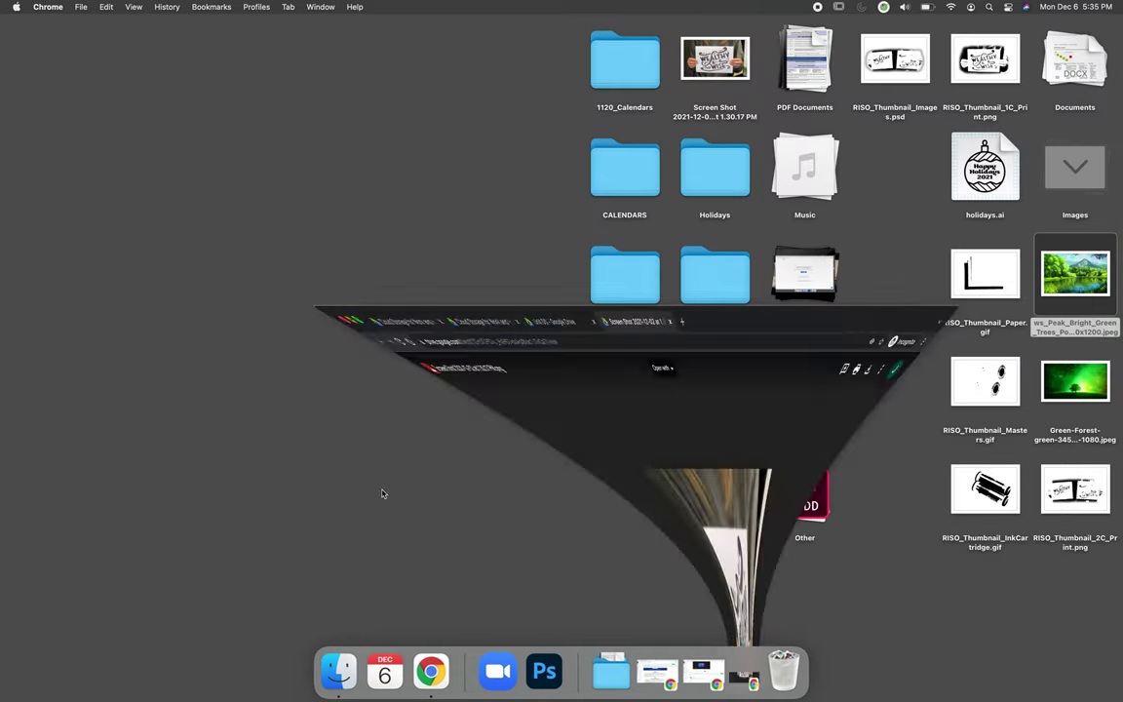
Step: Start a new reply and paste the Drive iframe code into its HTML editor
{"action": "left_click", "coordinate": [697, 671]}
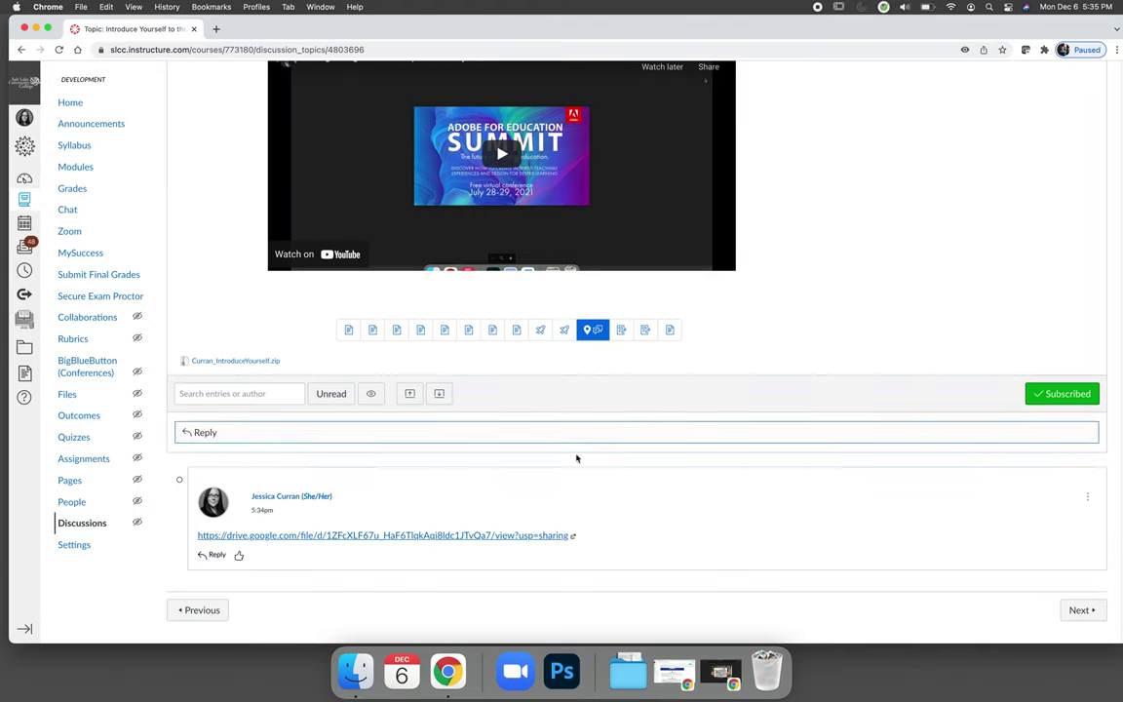
{"action": "left_click", "coordinate": [528, 432]}
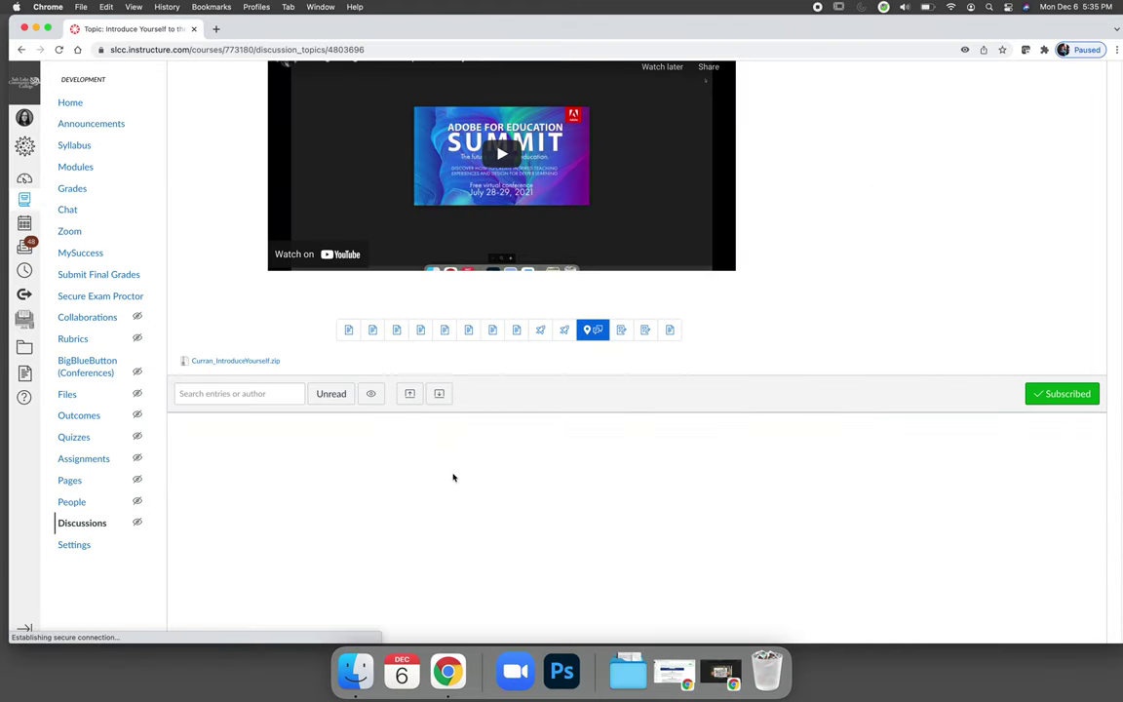
{"action": "scroll", "coordinate": [445, 485], "scroll_direction": "down", "scroll_amount": 5}
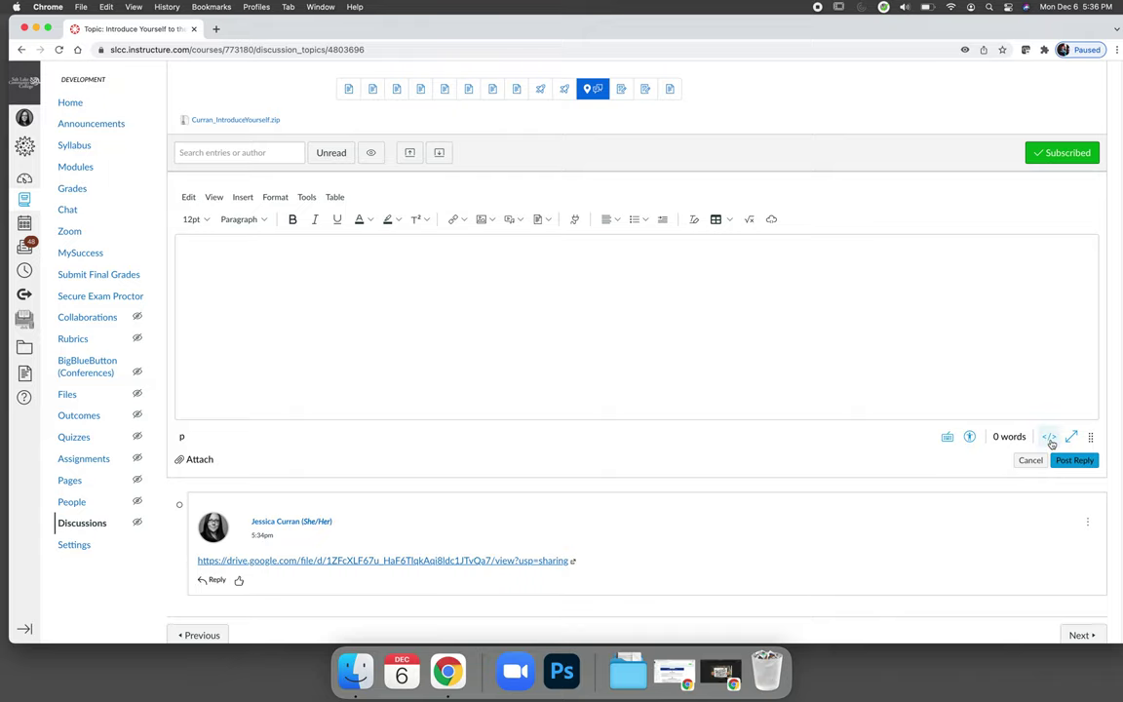
{"action": "left_click", "coordinate": [1048, 437]}
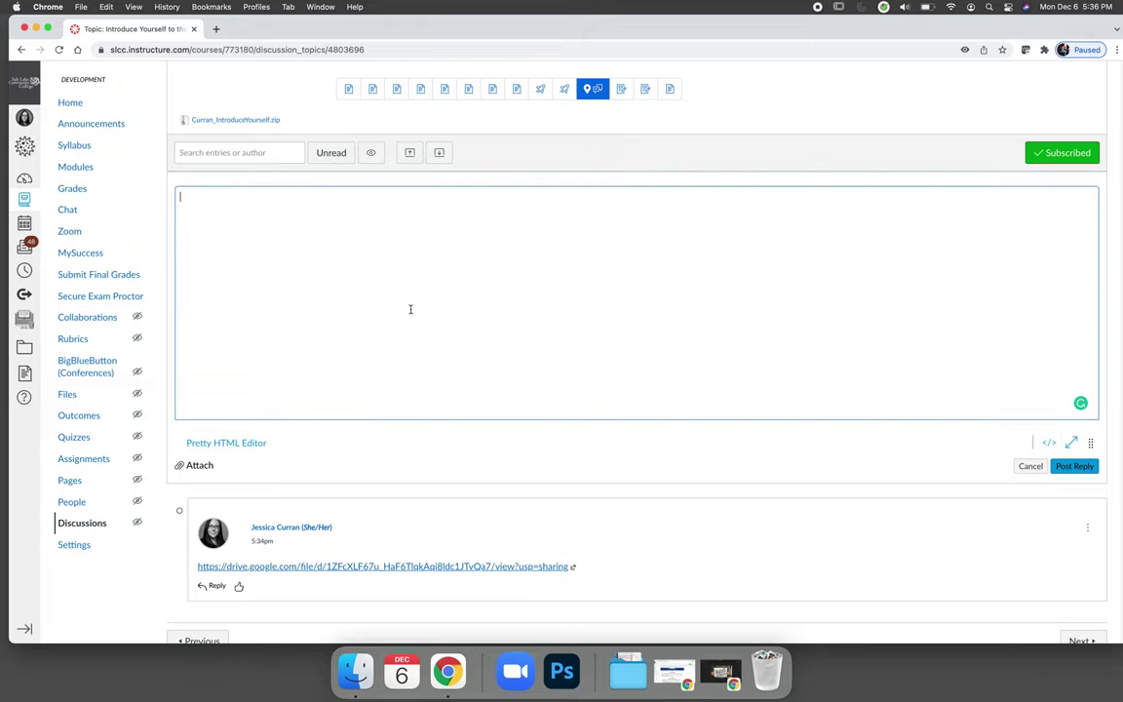
{"action": "key", "text": "super+v"}
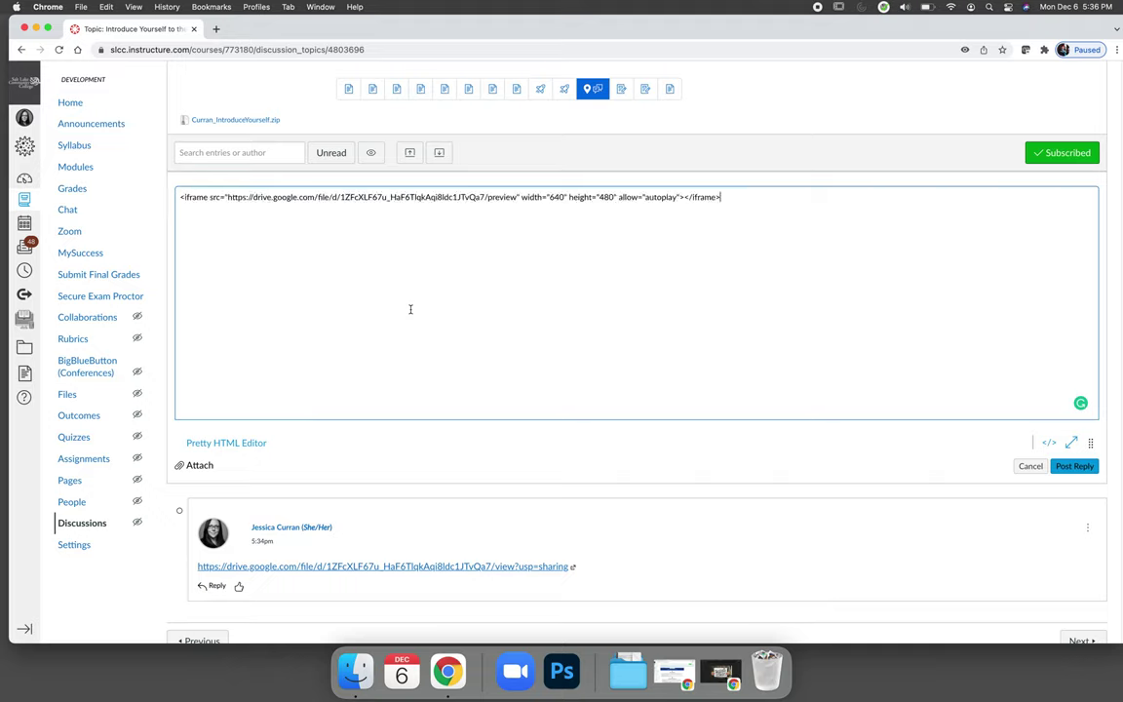
{"action": "left_click", "coordinate": [1050, 443]}
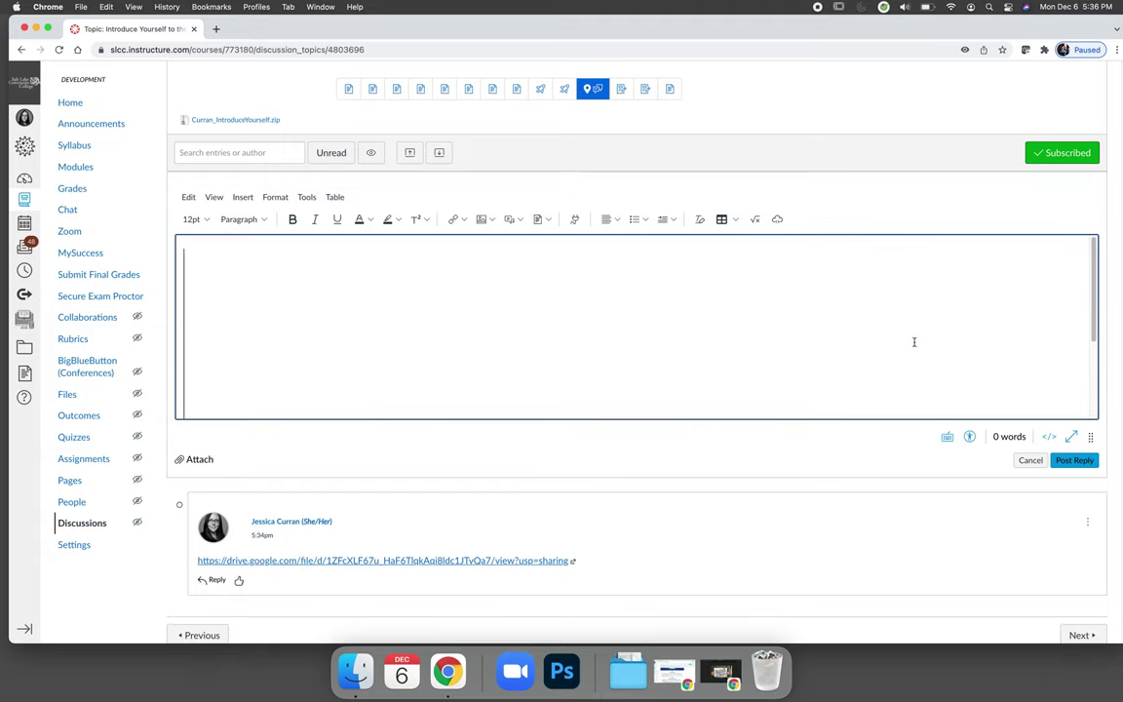
Step: Delete the embedded preview so the reply editor is empty again
{"action": "scroll", "coordinate": [752, 355], "scroll_direction": "down", "scroll_amount": 3}
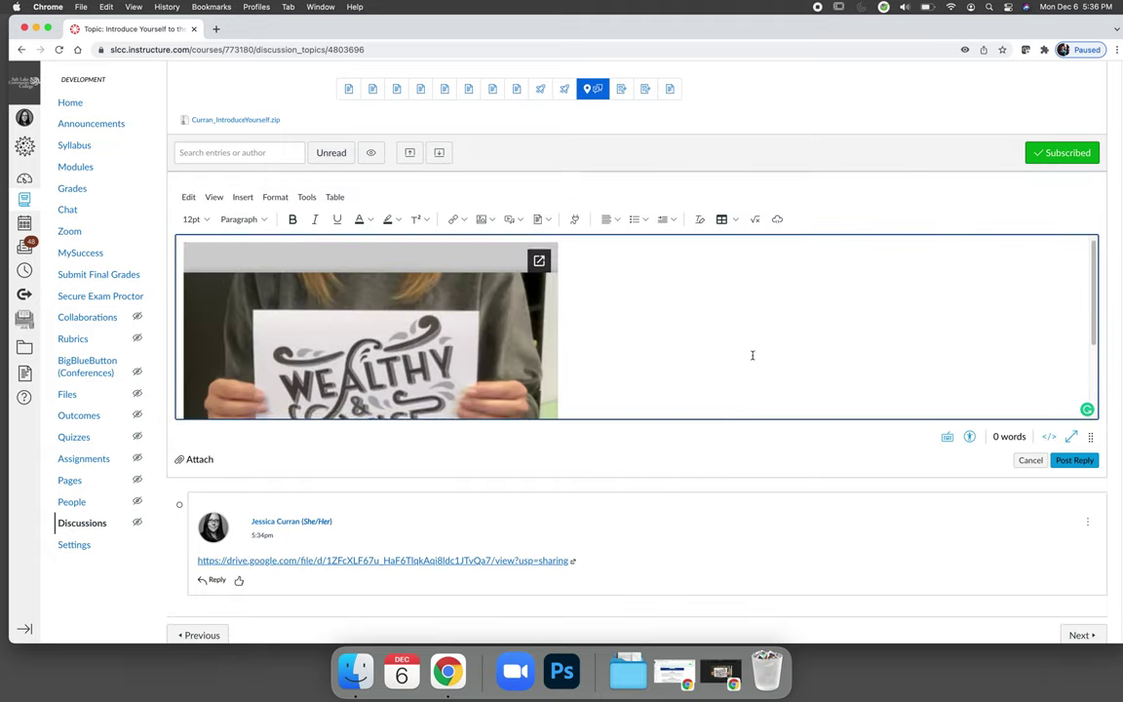
{"action": "key", "text": "ctrl+a"}
{"action": "key", "text": "Delete"}
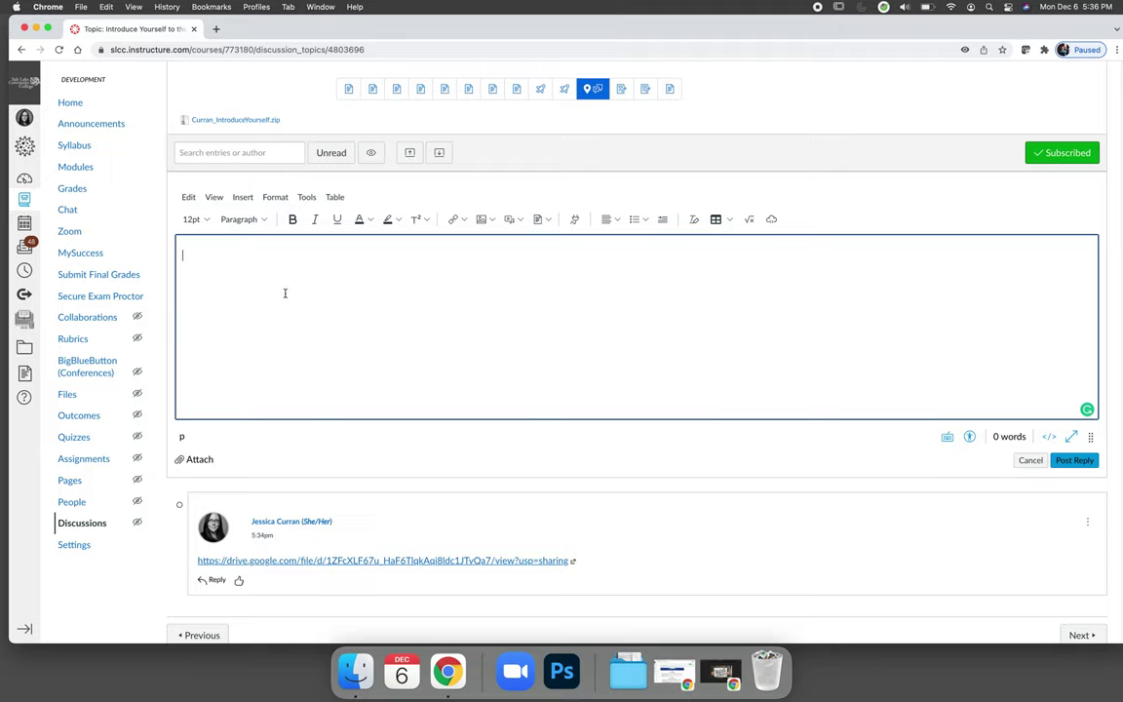
{"action": "left_click", "coordinate": [249, 198]}
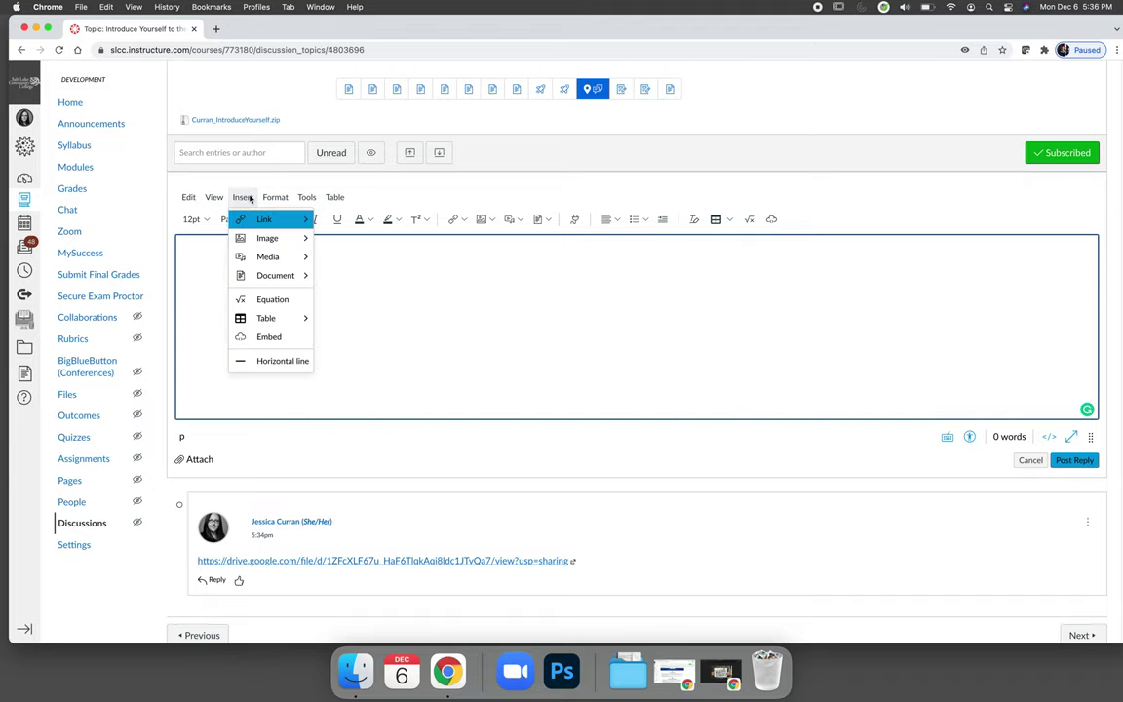
{"action": "left_click", "coordinate": [276, 341]}
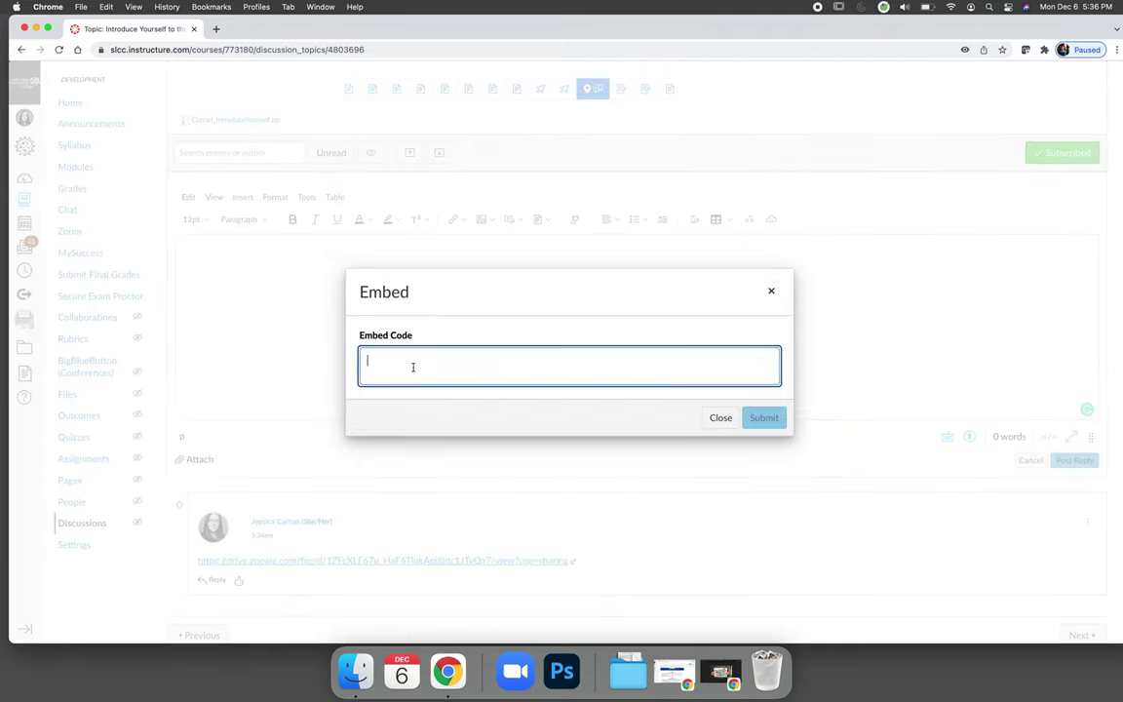
{"action": "key", "text": "super+v"}
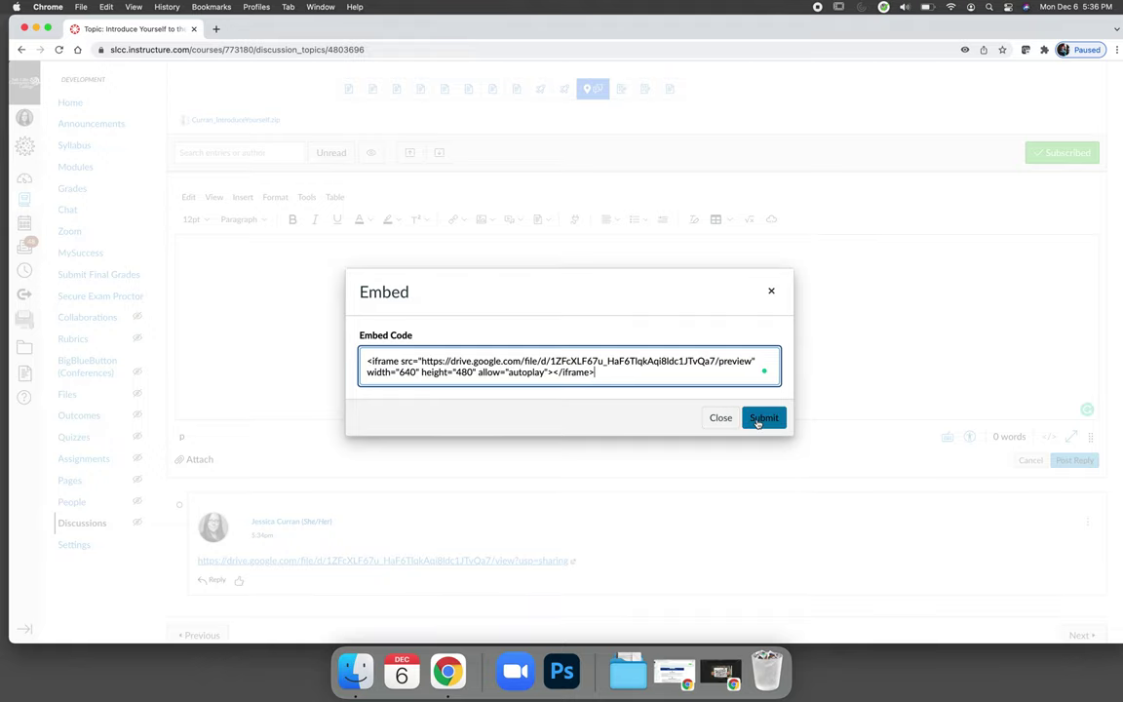
{"action": "left_click", "coordinate": [762, 417]}
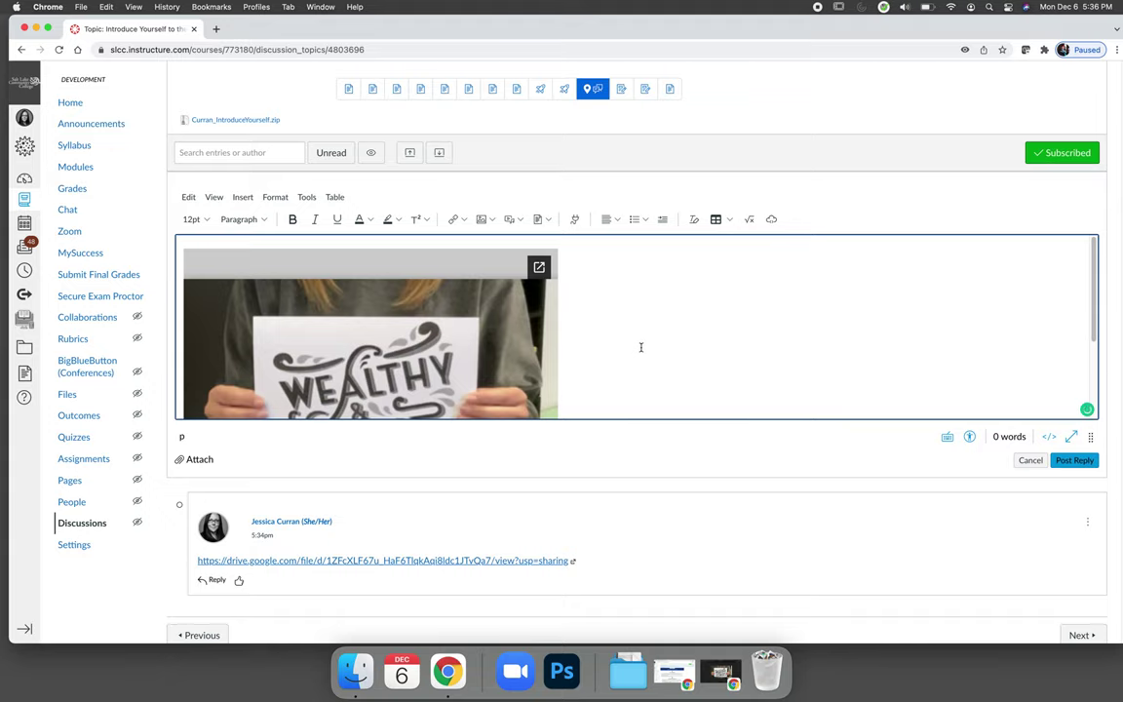
{"action": "key", "text": "BackSpace"}
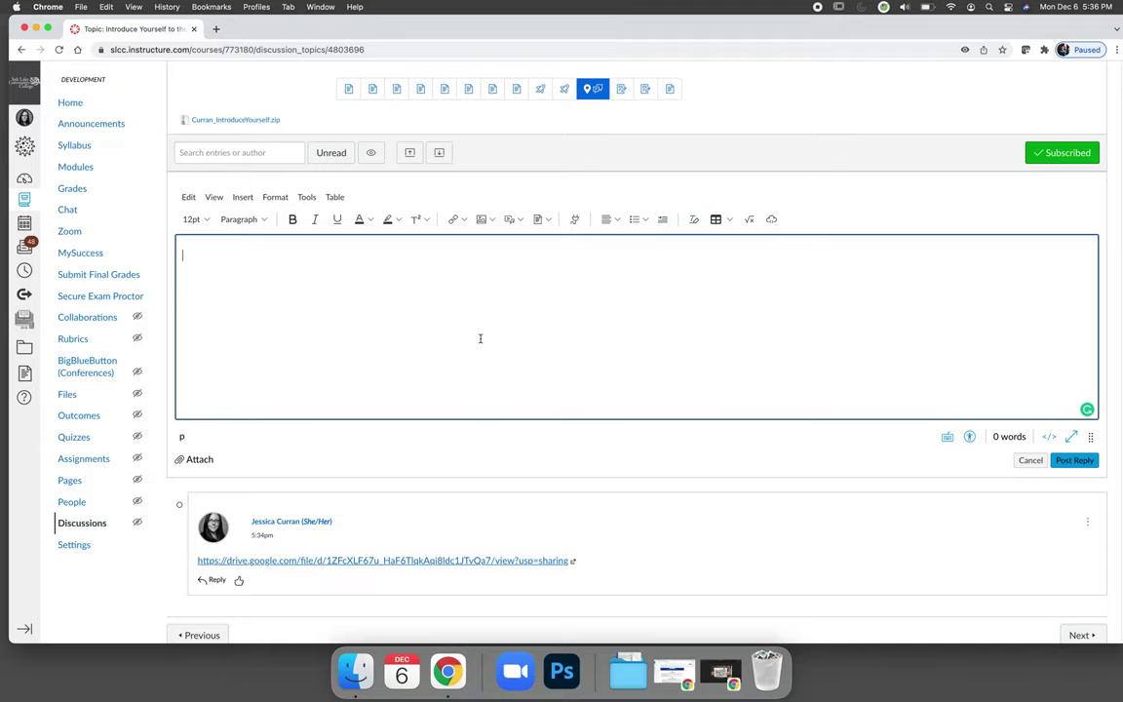
Step: Type a short self-introduction and thank-you, correcting 'Thankss' to 'Thanks' and removing a blank line
{"action": "type", "text": "My name is Jes"}
{"action": "type", "text": "sica. "}
{"action": "type", "text": "Thankss for viewing "}
{"action": "type", "text": "my post."}
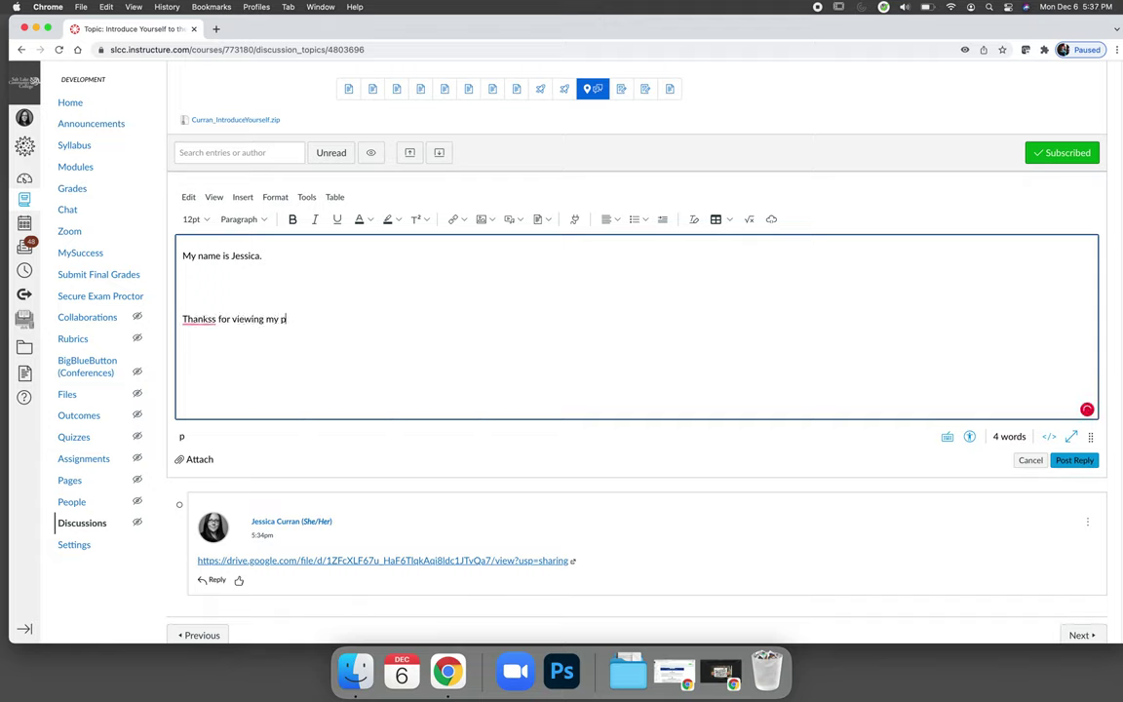
{"action": "left_click", "coordinate": [200, 319]}
{"action": "left_click", "coordinate": [201, 338]}
{"action": "left_click", "coordinate": [204, 296]}
{"action": "key", "text": "BackSpace"}
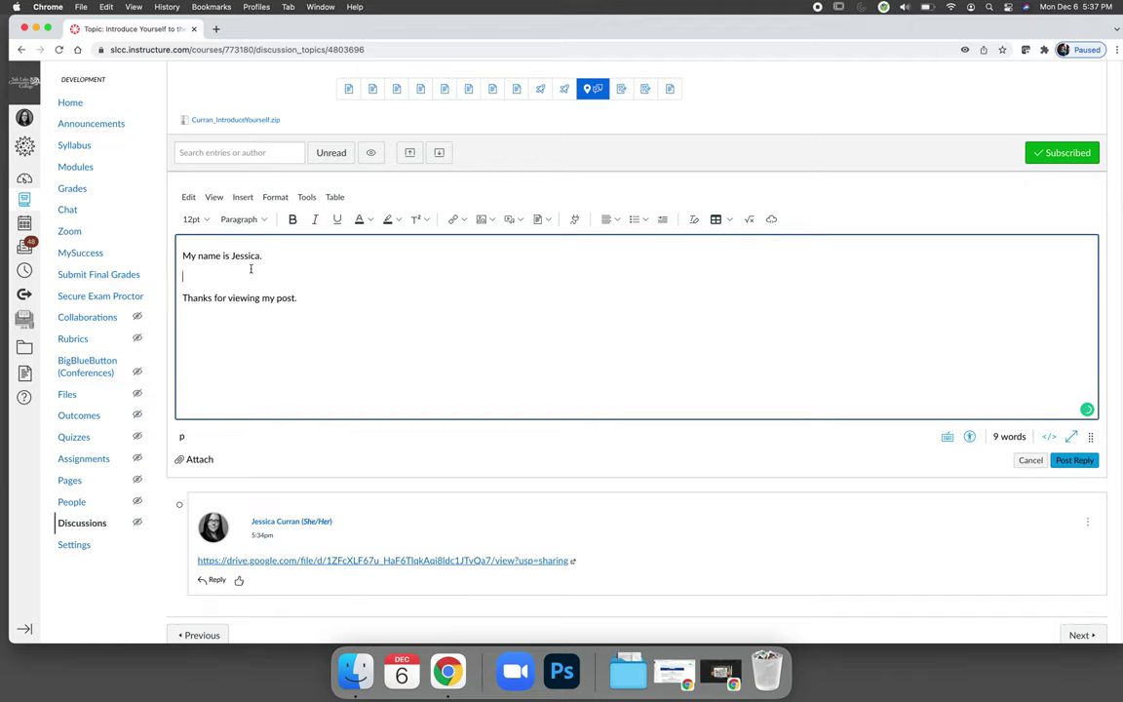
Step: Insert the Drive iframe embed code into the reply and post it
{"action": "left_click", "coordinate": [244, 199]}
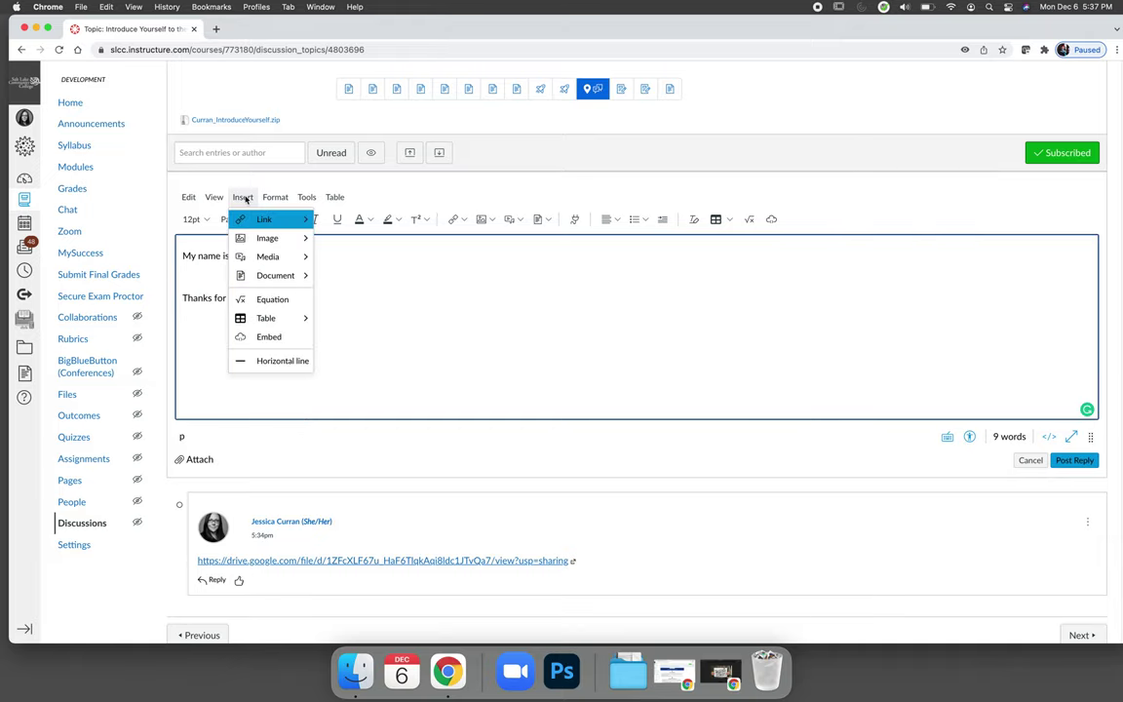
{"action": "left_click", "coordinate": [275, 337]}
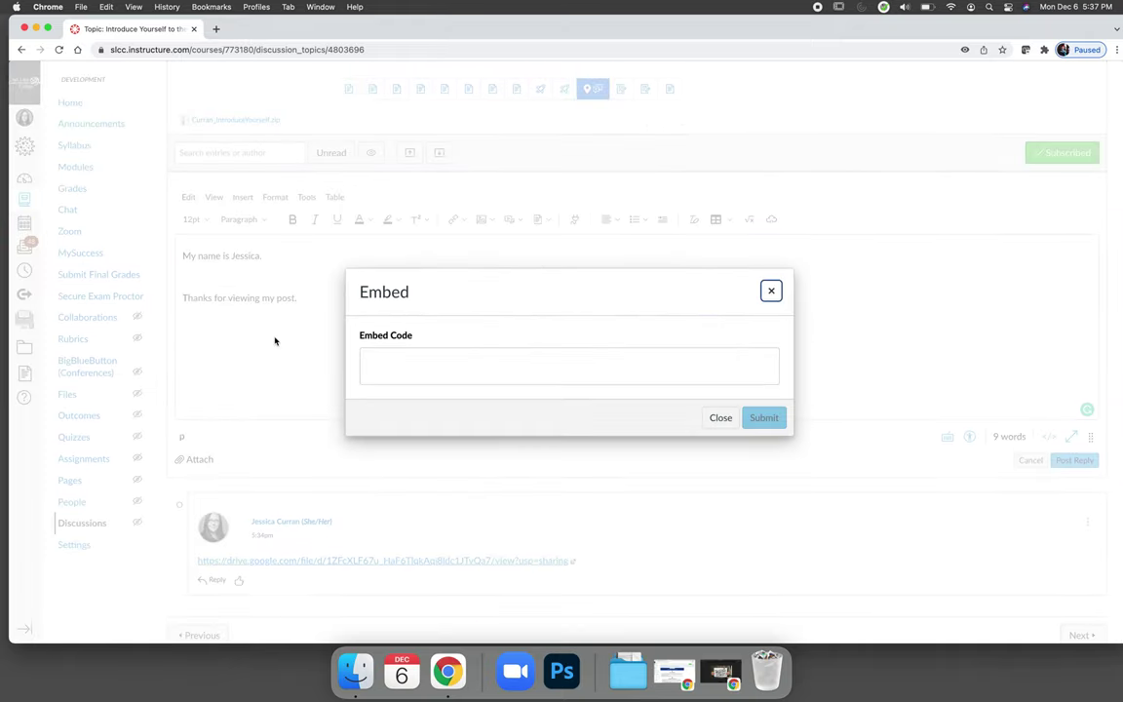
{"action": "left_click", "coordinate": [501, 370]}
{"action": "type", "text": "<iframe src=\"https://drive.google.com/file/d/1ZFcXLF67u_HaF6TlqkAqi8ldc1JTvQa7/preview\" width=\"640\" height=\"480\" allow=\"autoplay\"></iframe>"}
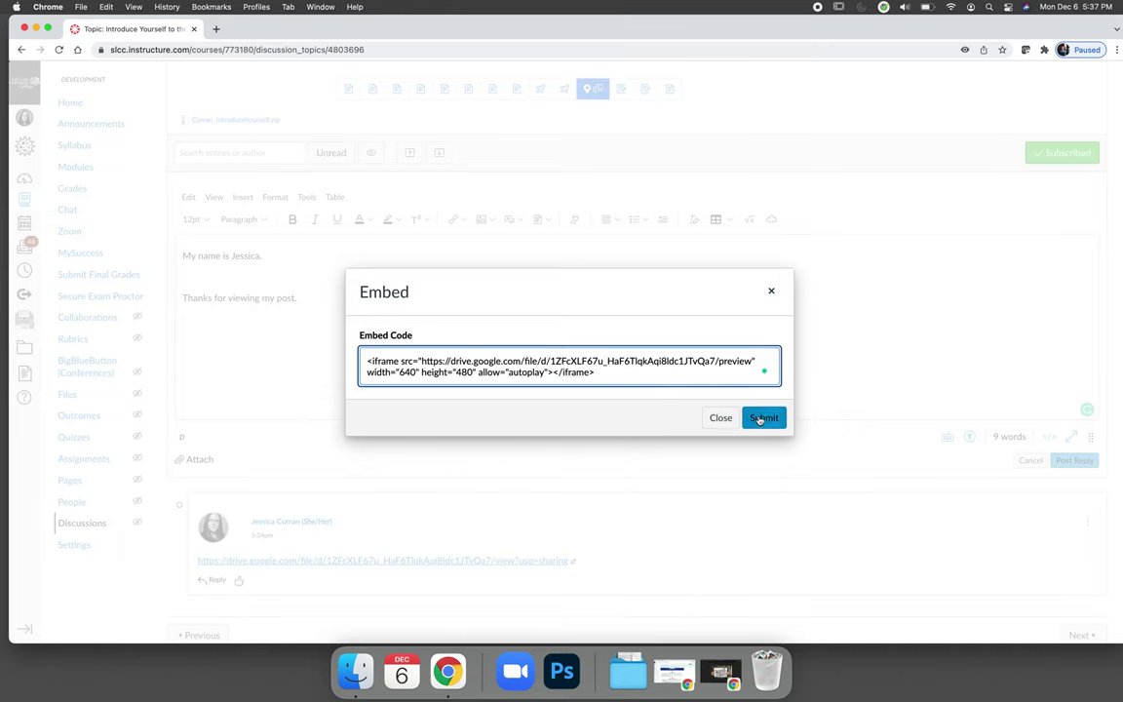
{"action": "left_click", "coordinate": [764, 417]}
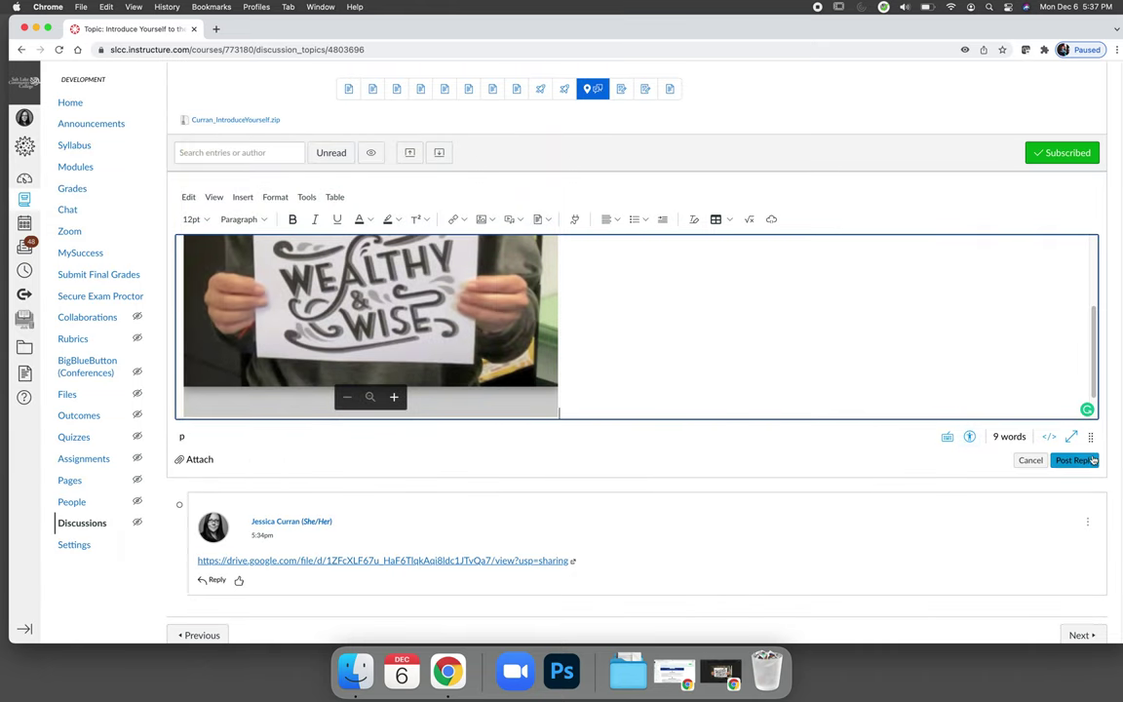
{"action": "left_click", "coordinate": [1073, 460]}
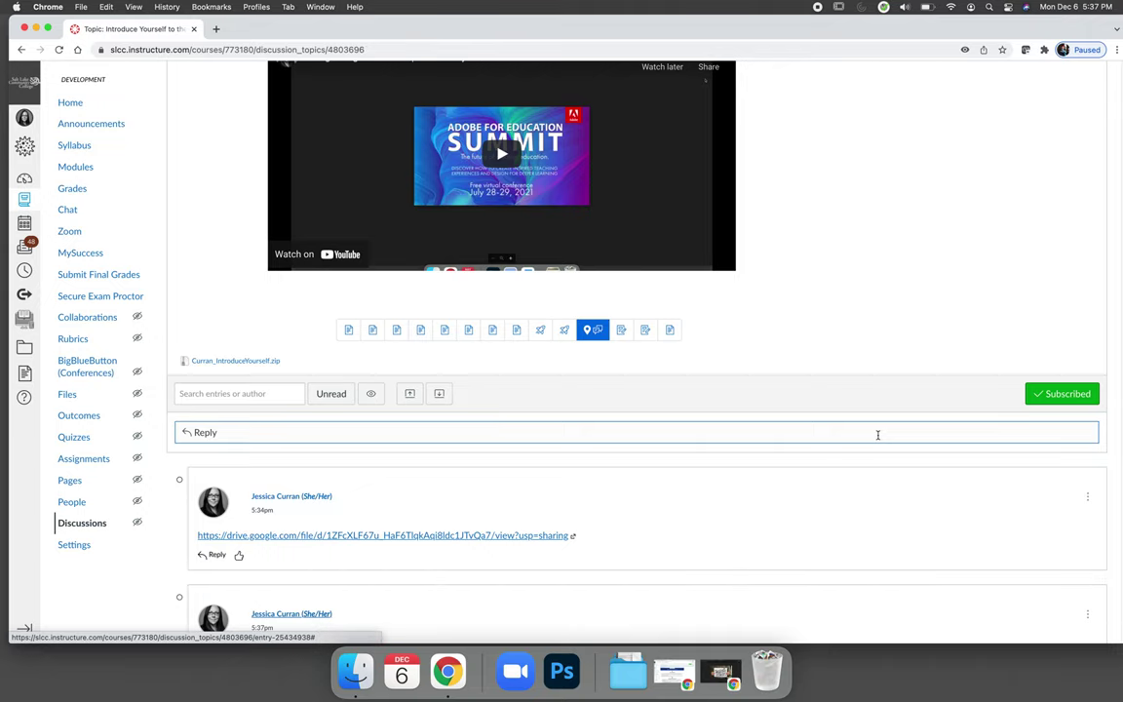
Step: Copy the Google Drive share link's address from the posted Canvas reply
{"action": "scroll", "coordinate": [716, 463], "scroll_direction": "down", "scroll_amount": 3}
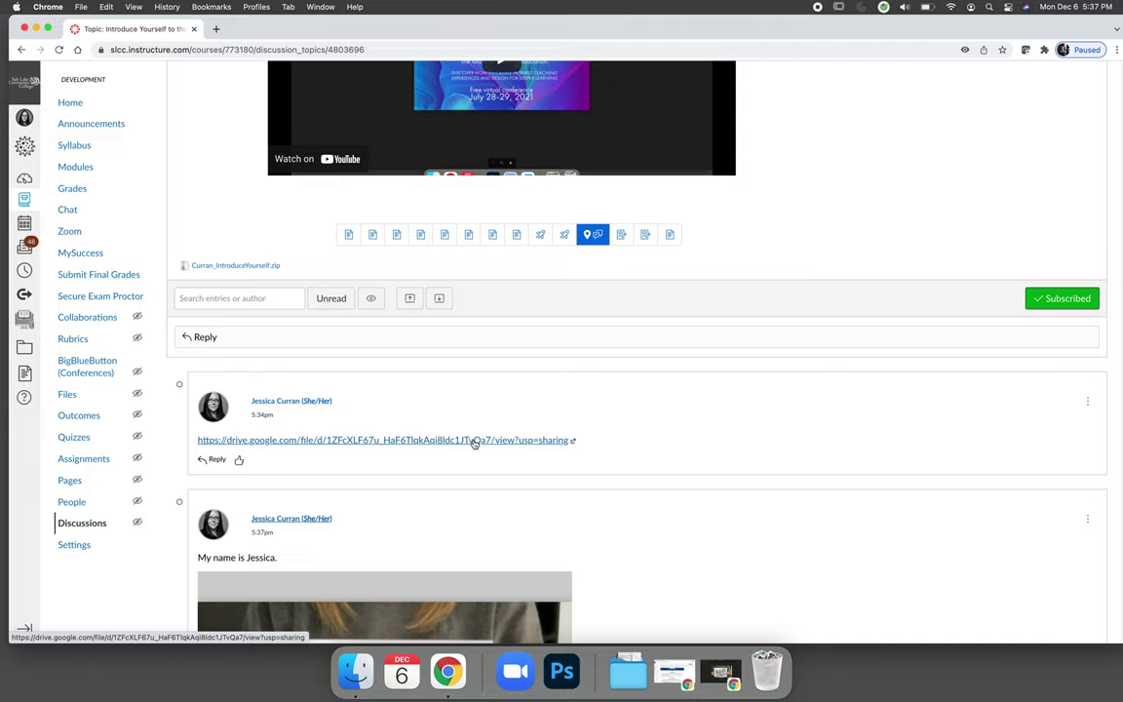
{"action": "scroll", "coordinate": [474, 443], "scroll_direction": "down", "scroll_amount": 8}
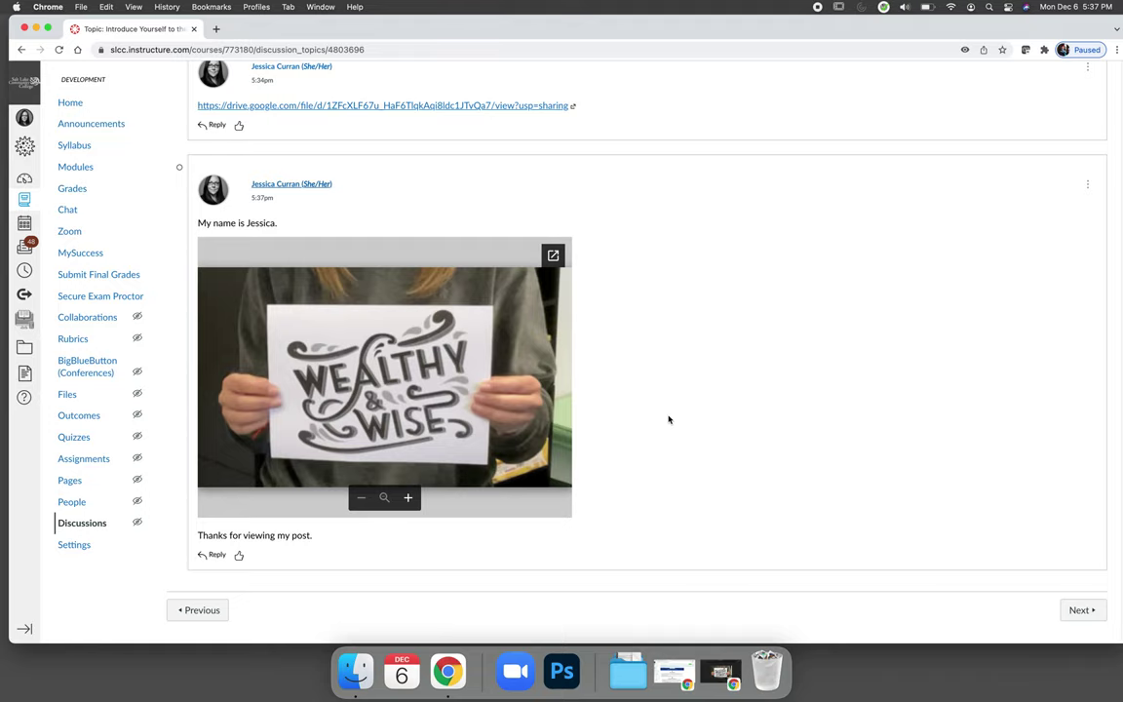
{"action": "right_click", "coordinate": [539, 110]}
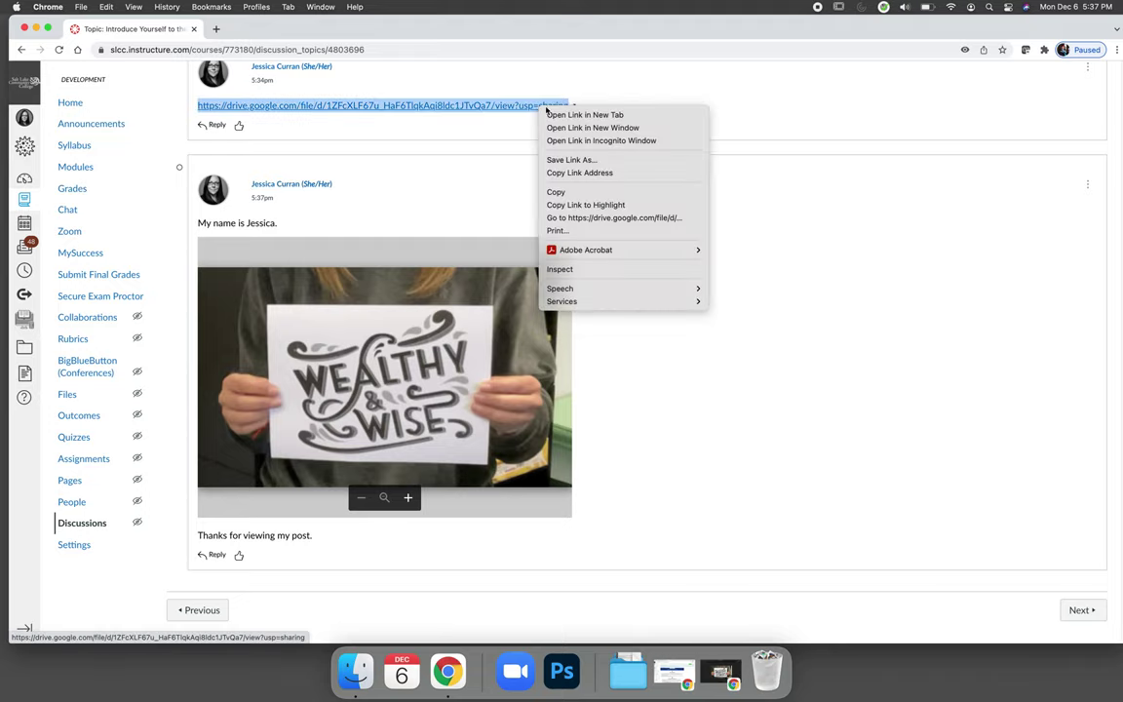
{"action": "left_click", "coordinate": [569, 173]}
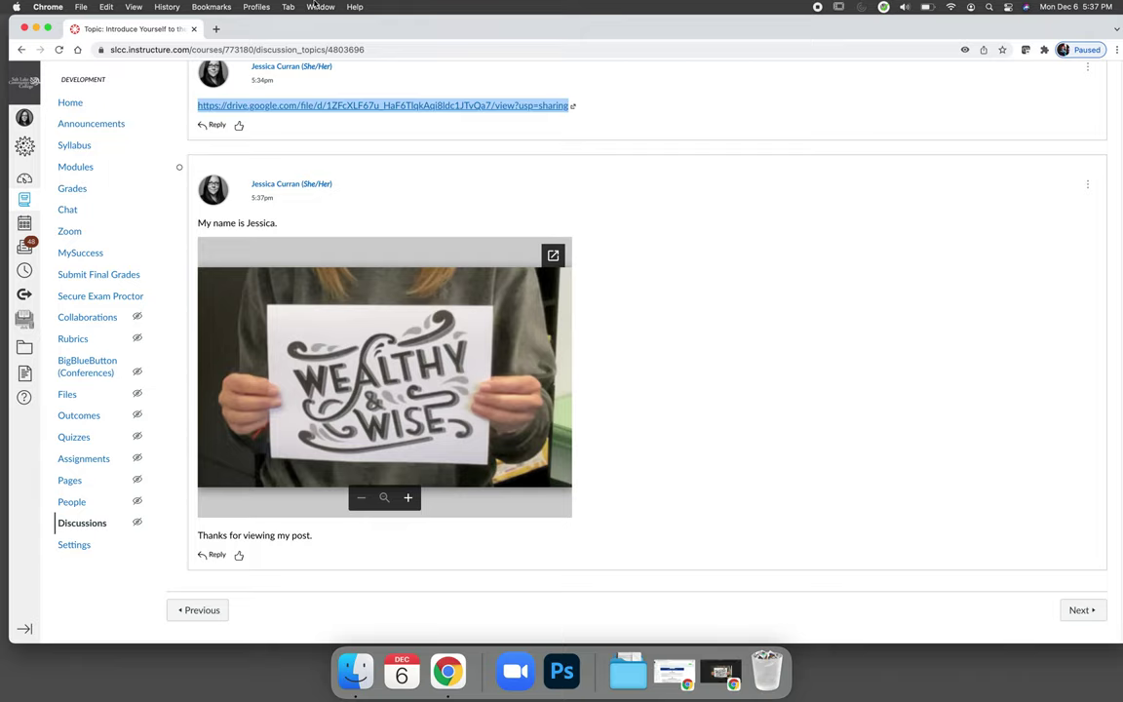
Step: Open the copied Drive link in a new incognito window to view the Wealthy & Wise screenshot
{"action": "left_click", "coordinate": [80, 7]}
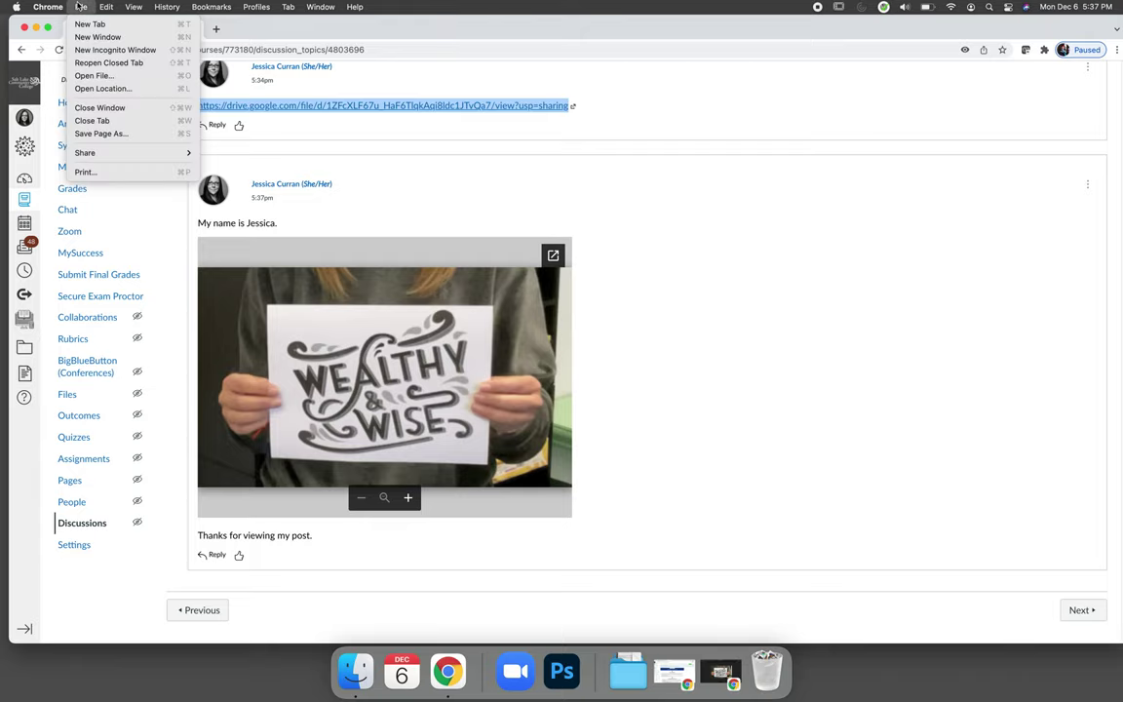
{"action": "left_click", "coordinate": [88, 50]}
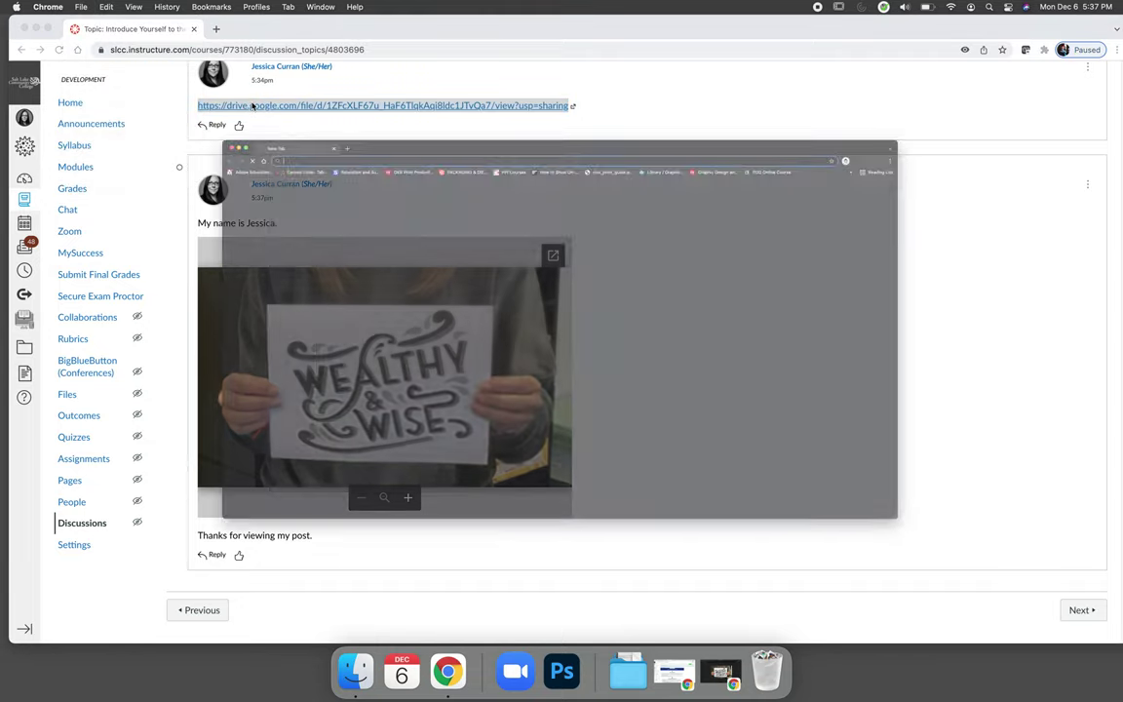
{"action": "key", "text": "super+v"}
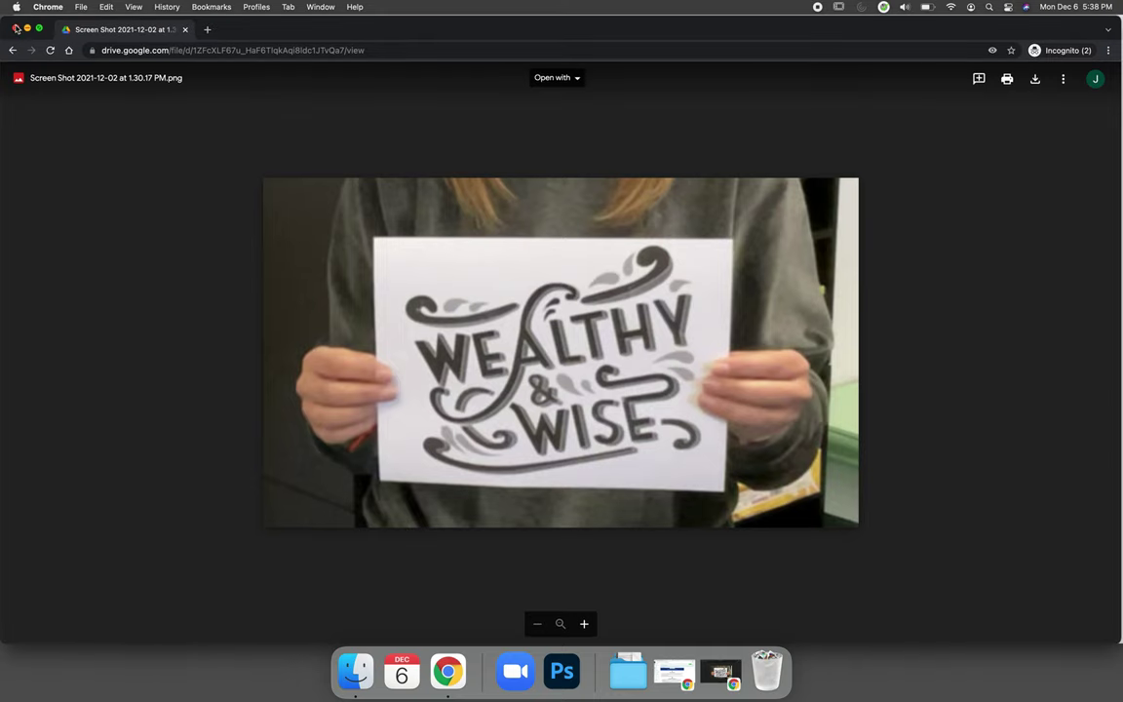
Step: Close the private viewer window and minimise Chrome to reveal the desktop
{"action": "key", "text": "super+w"}
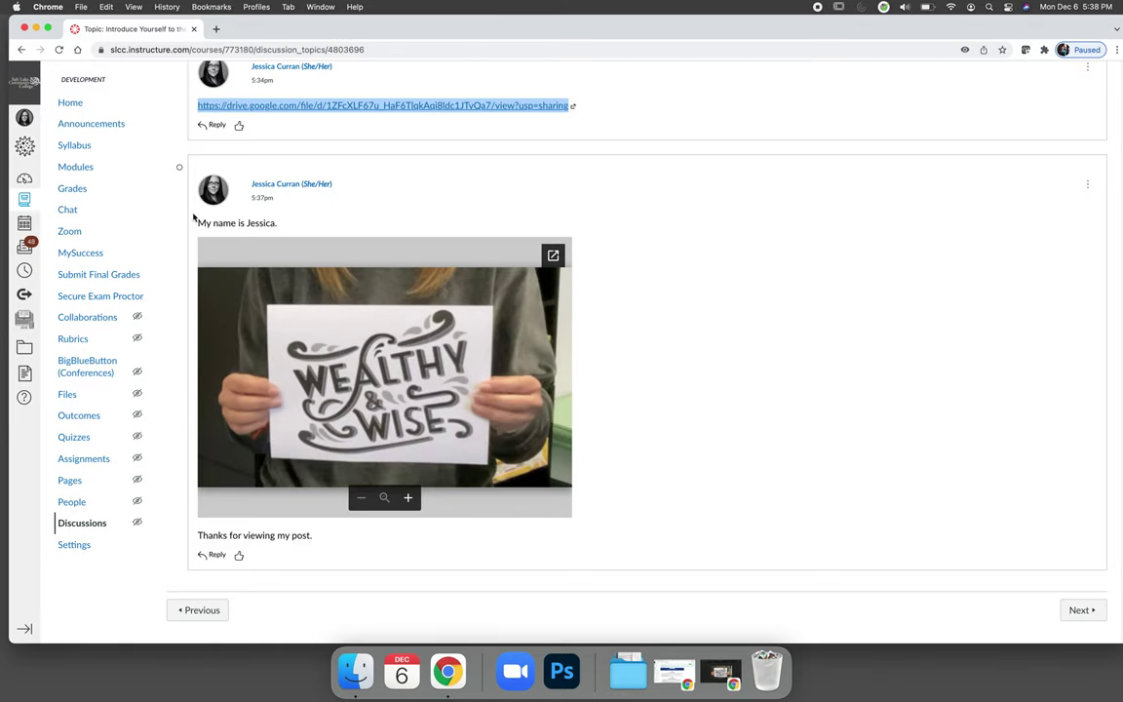
{"action": "left_click", "coordinate": [643, 375]}
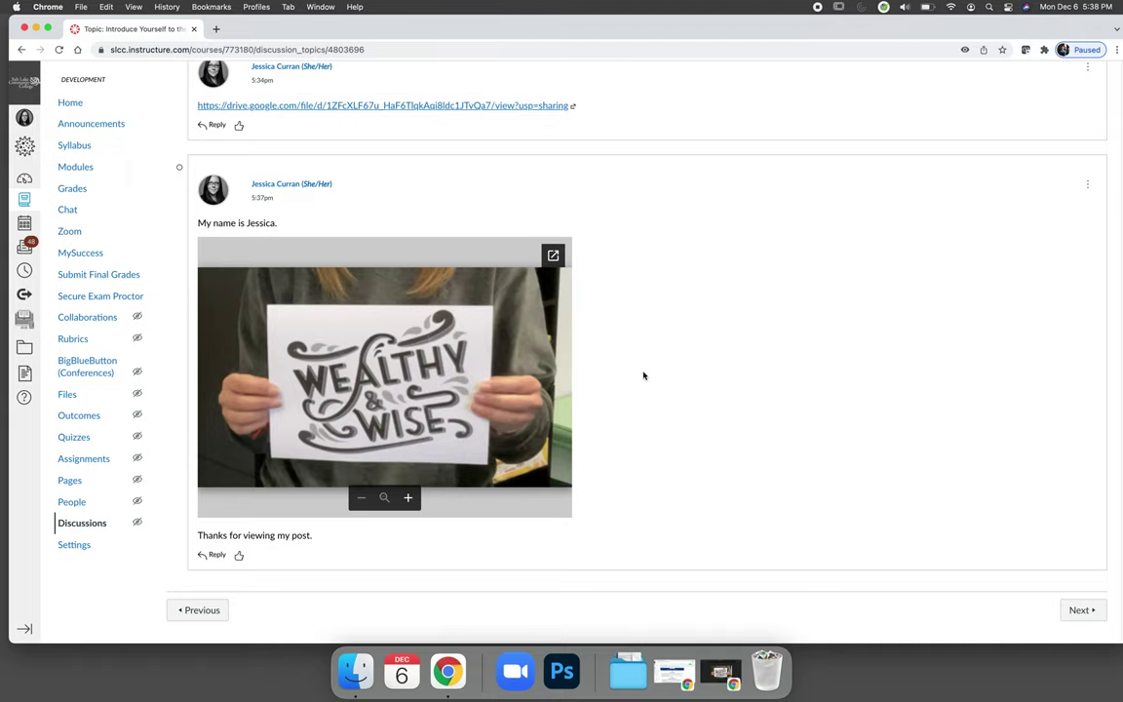
{"action": "scroll", "coordinate": [644, 375], "scroll_direction": "up", "scroll_amount": 2}
{"action": "scroll", "coordinate": [643, 375], "scroll_direction": "up", "scroll_amount": 10}
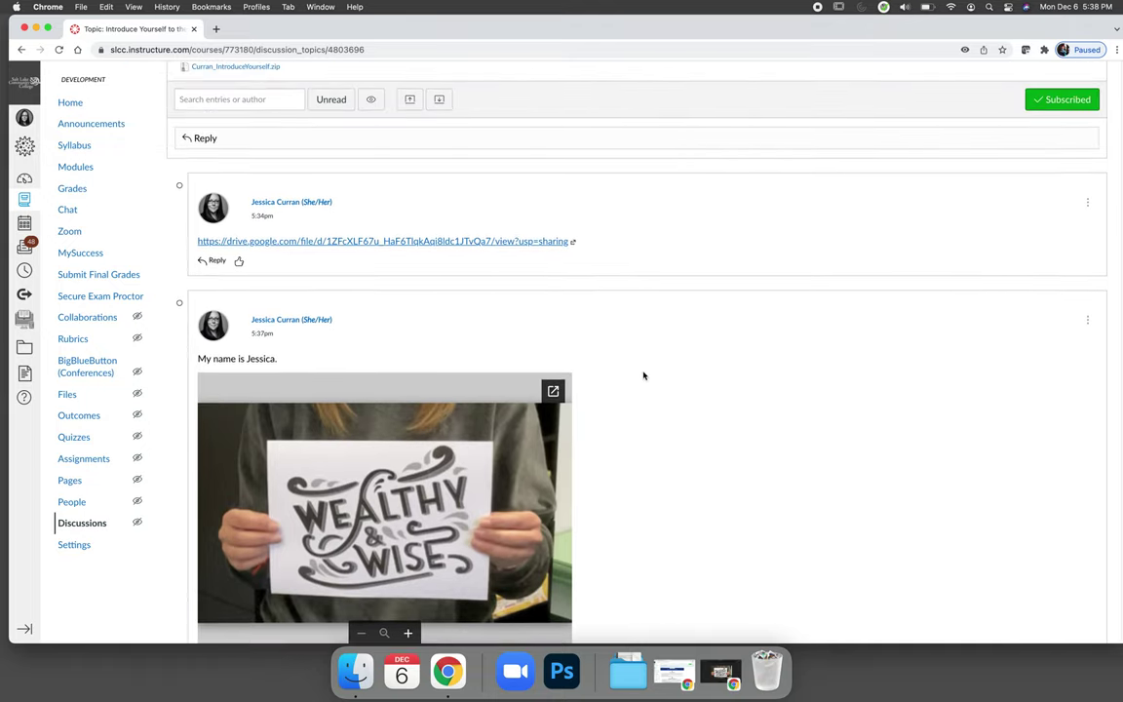
{"action": "scroll", "coordinate": [643, 375], "scroll_direction": "up", "scroll_amount": 3}
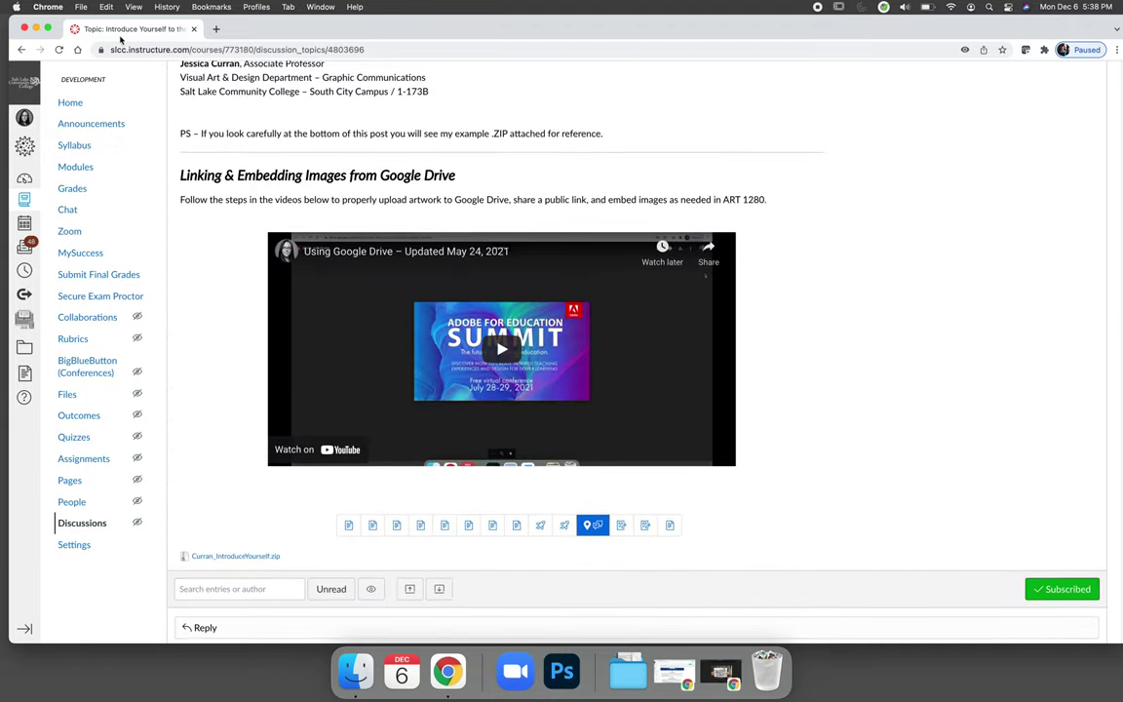
{"action": "key", "text": "super+m"}
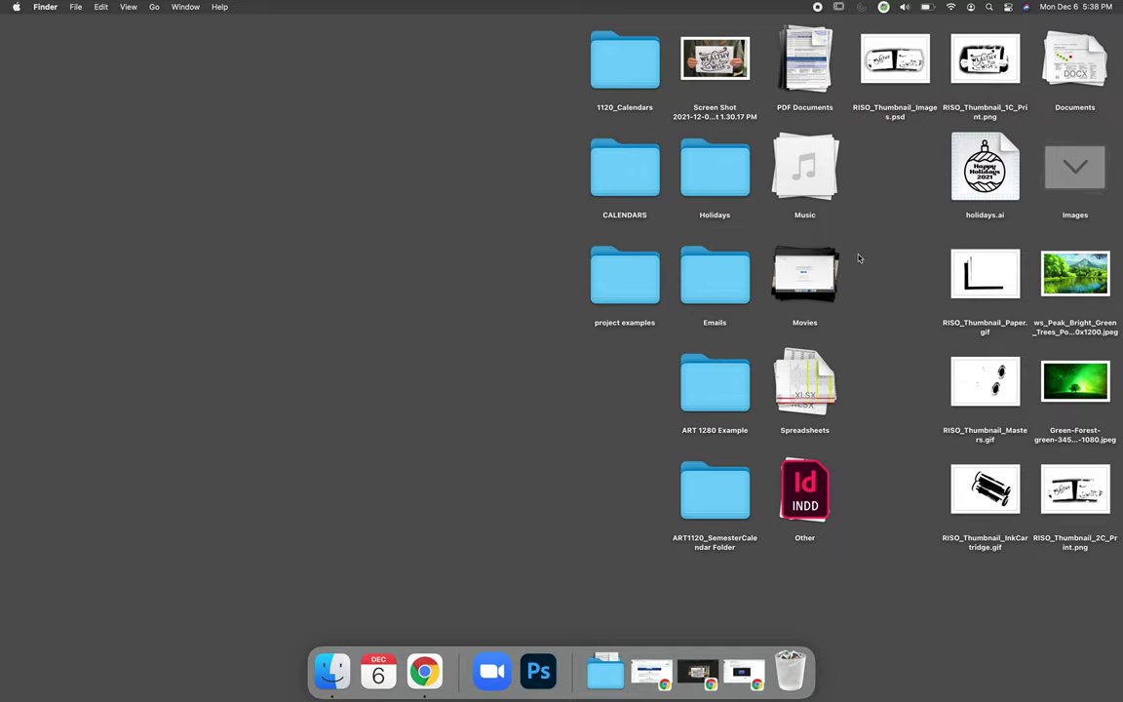
Step: Create a new desktop folder named 'Sample Images'
{"action": "left_click_drag", "start_coordinate": [1098, 573], "coordinate": [979, 244]}
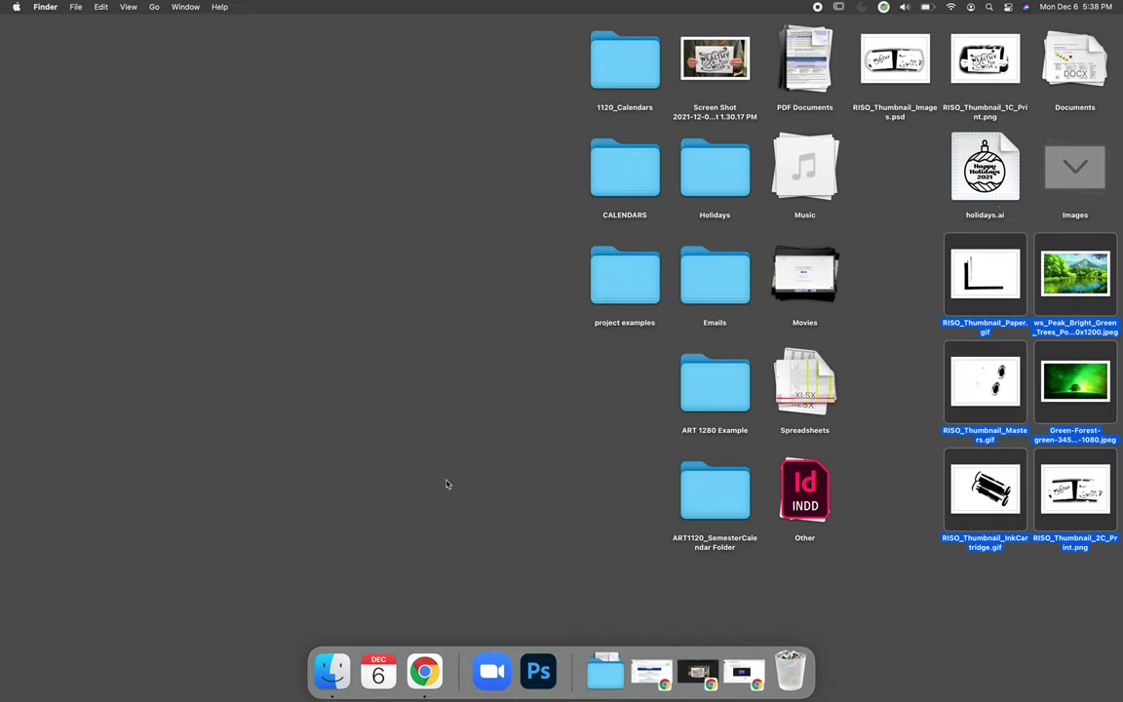
{"action": "left_click", "coordinate": [219, 352]}
{"action": "right_click", "coordinate": [214, 353]}
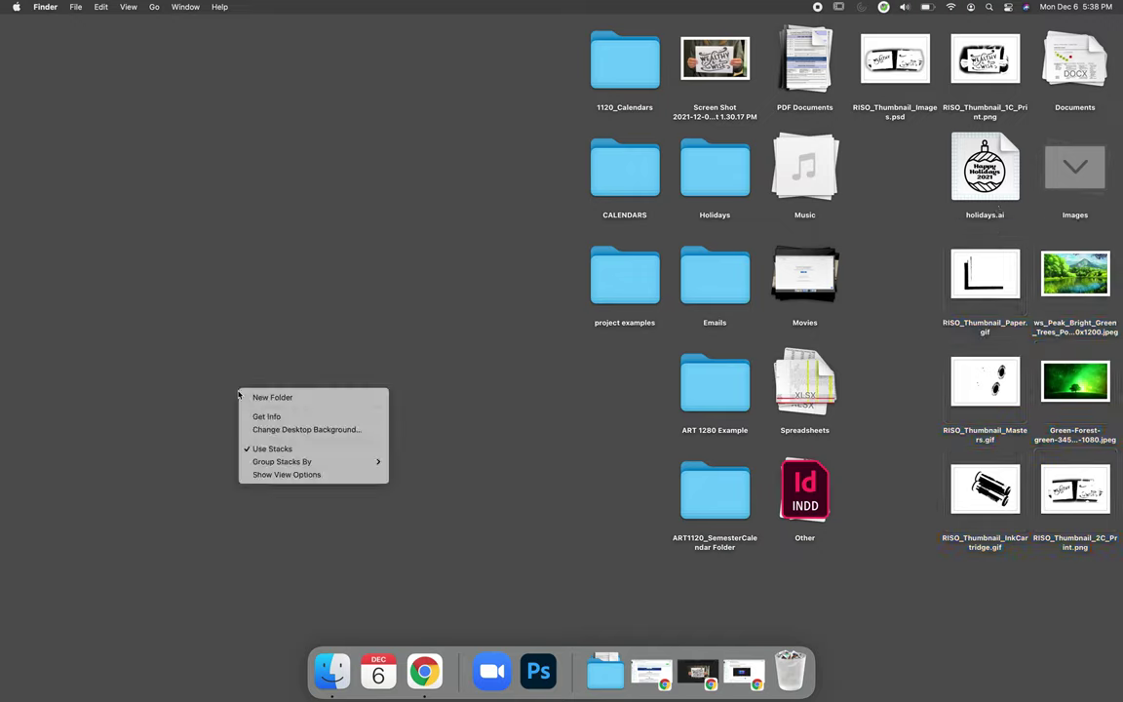
{"action": "left_click", "coordinate": [250, 359]}
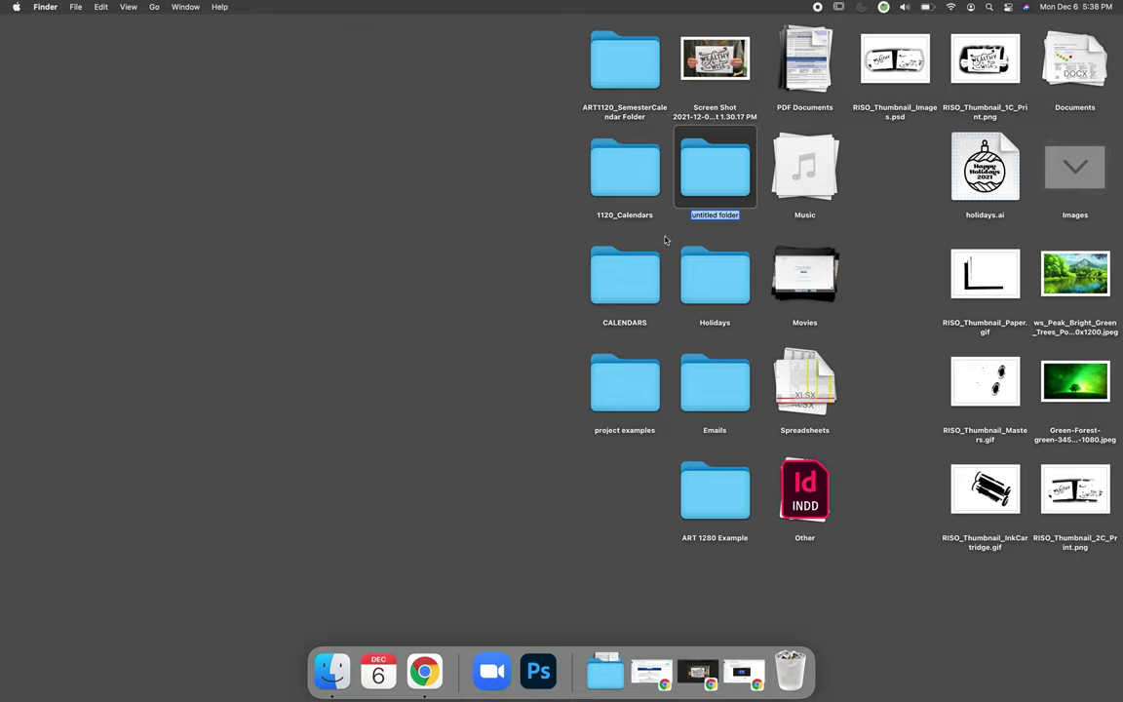
{"action": "type", "text": "Sample Images"}
{"action": "key", "text": "Return"}
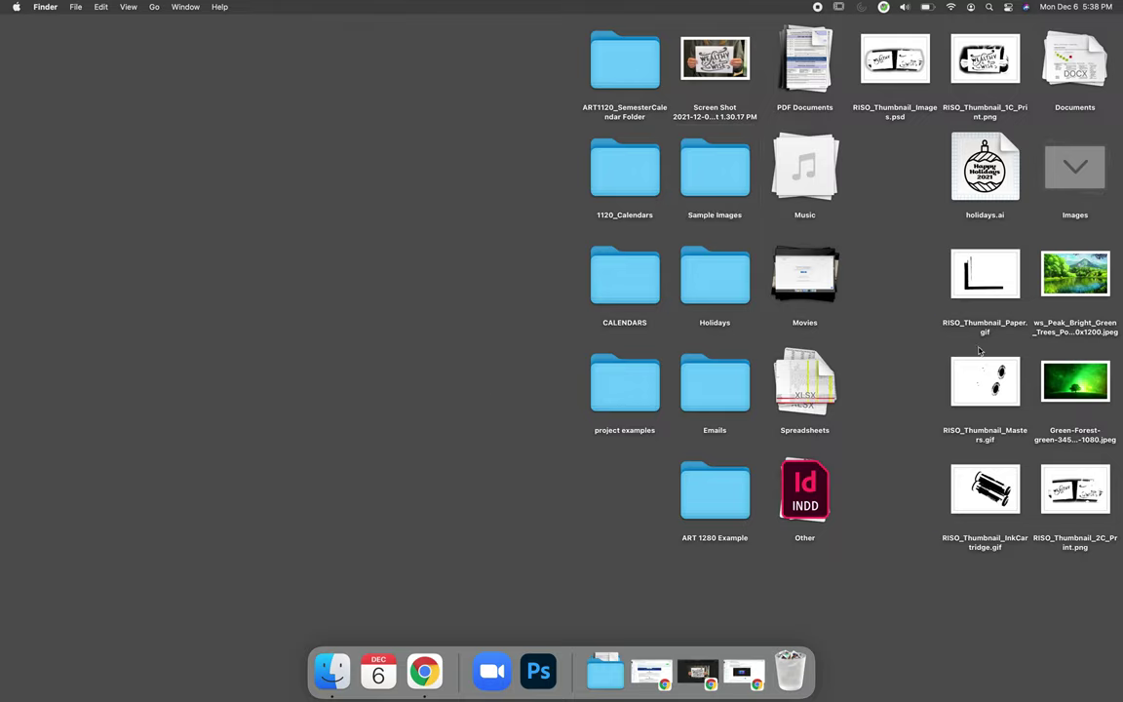
Step: Move the six image files into Sample Images and compress it into Sample Images.zip
{"action": "left_click_drag", "start_coordinate": [848, 209], "coordinate": [1116, 531]}
{"action": "left_click_drag", "start_coordinate": [971, 278], "coordinate": [721, 183]}
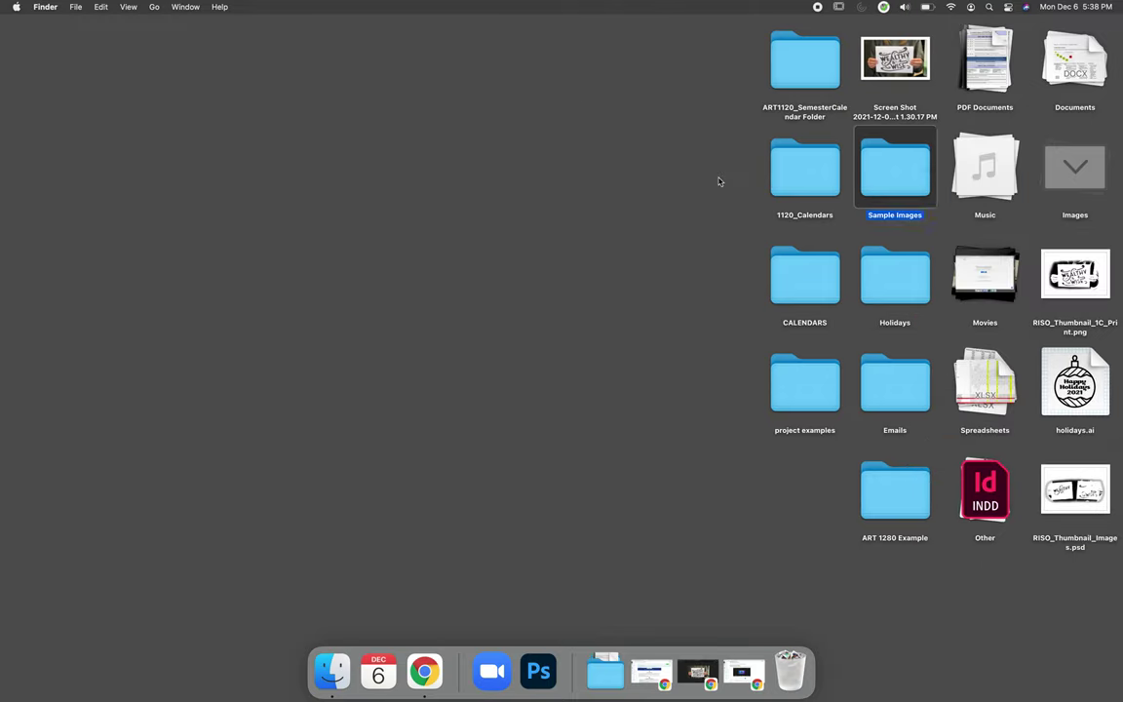
{"action": "right_click", "coordinate": [898, 184]}
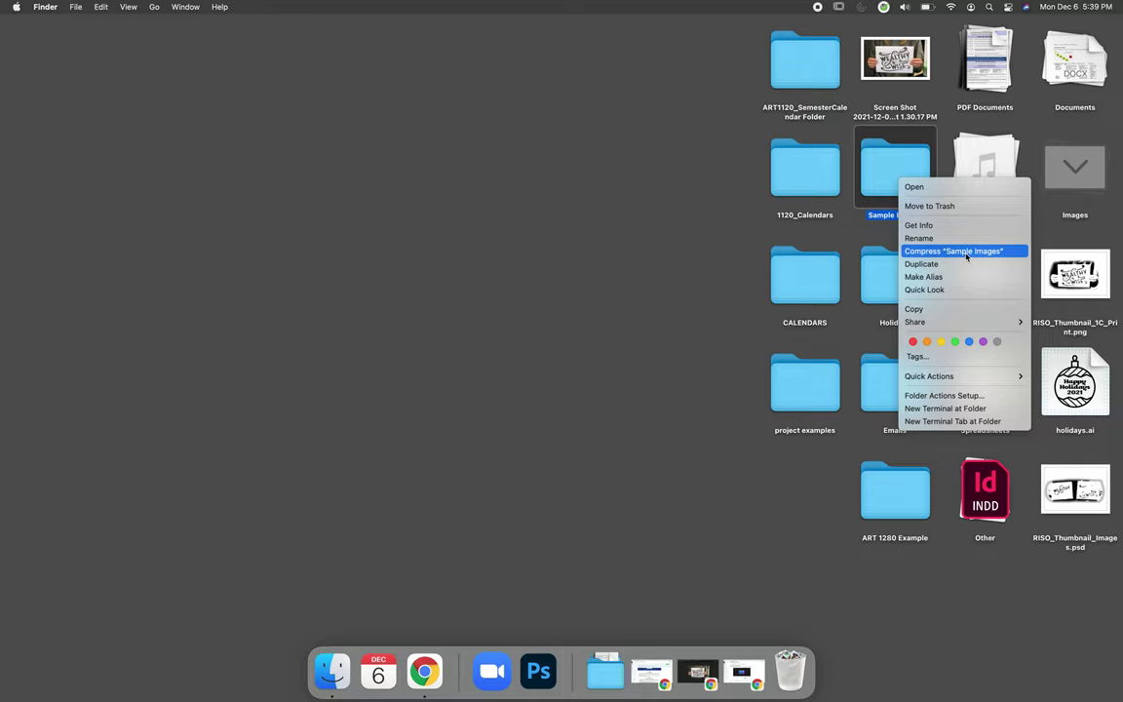
{"action": "left_click", "coordinate": [967, 252]}
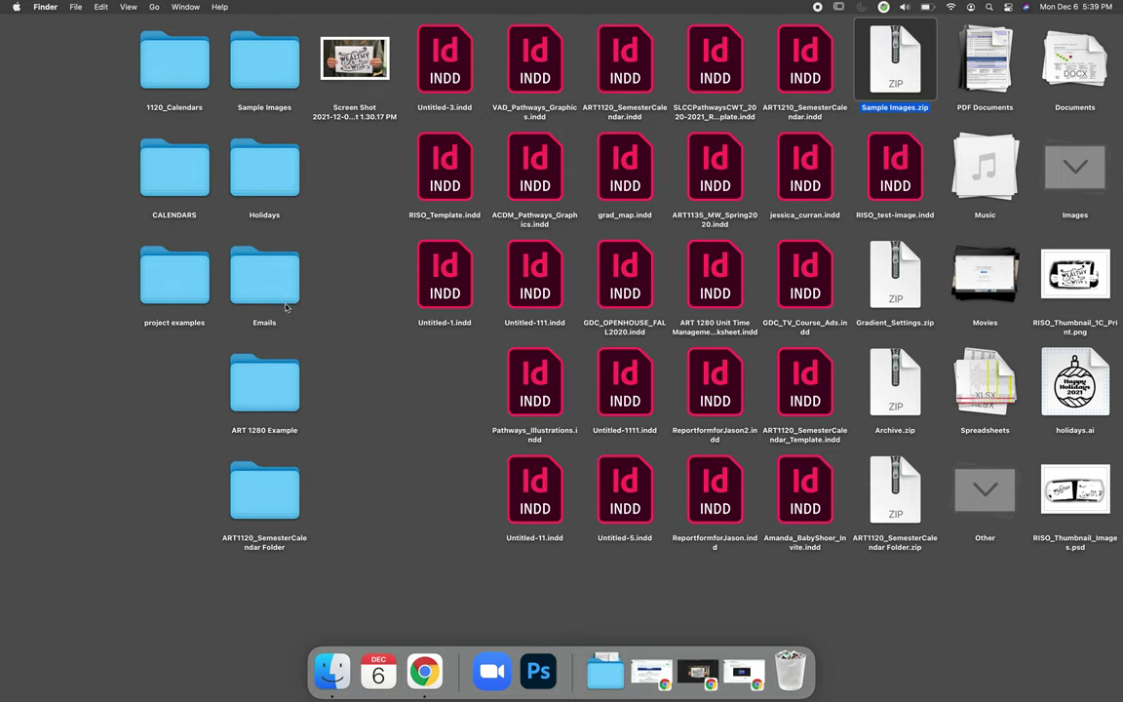
Step: Open the Sample Images folder to check its six images, then close it
{"action": "left_click", "coordinate": [266, 85]}
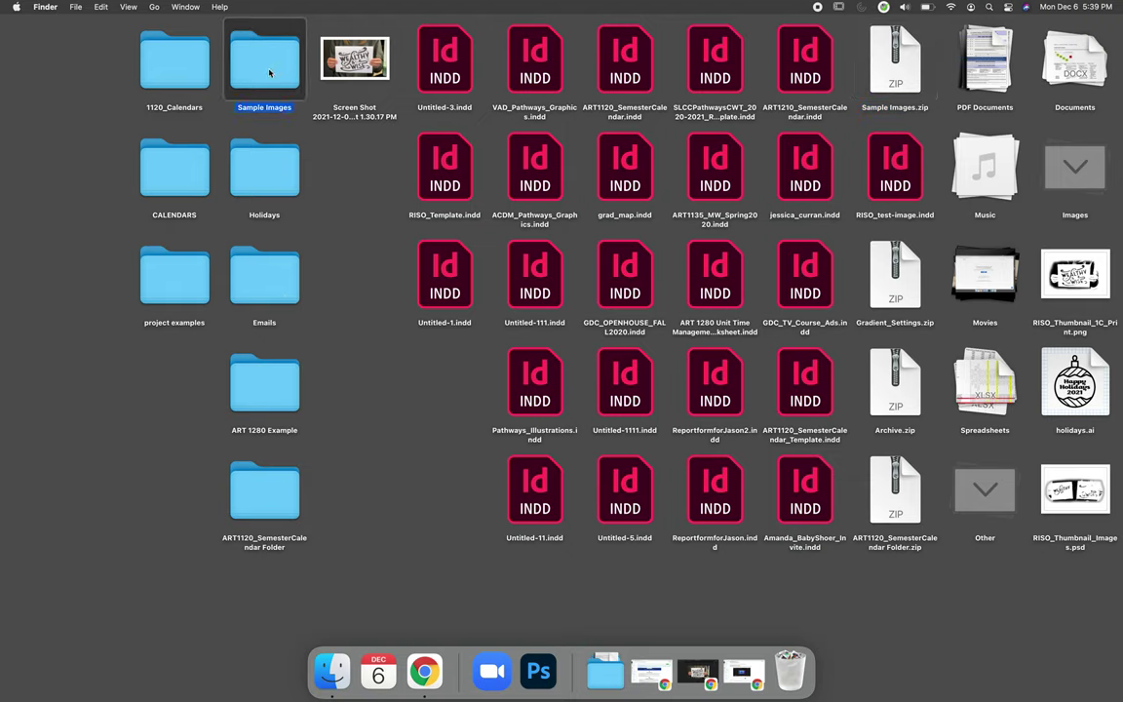
{"action": "double_click", "coordinate": [270, 73]}
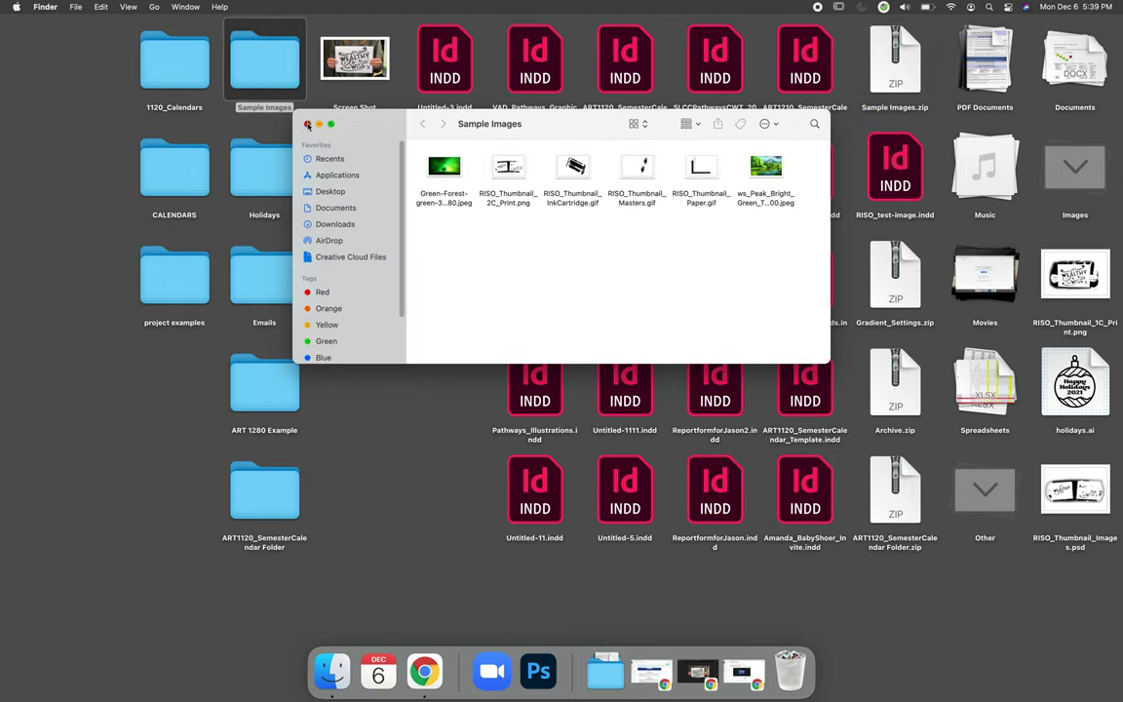
{"action": "left_click", "coordinate": [307, 125]}
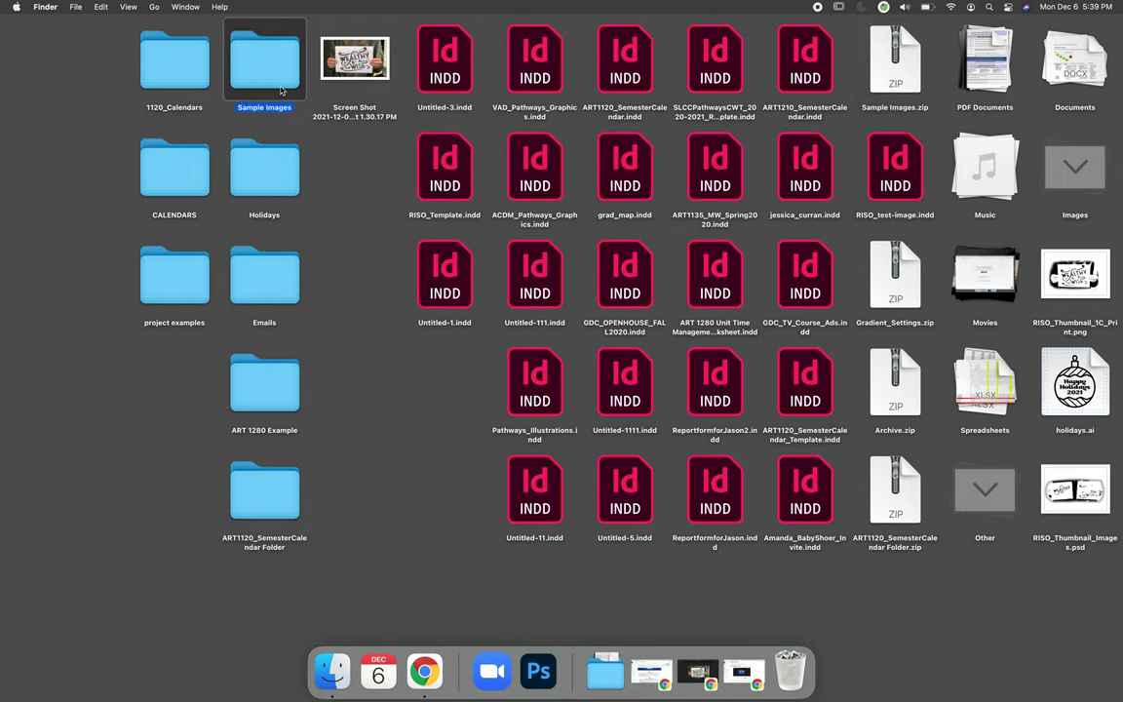
Step: Expand Sample Images.zip, inspect the resulting Sample Images 2 folder, then select the zip
{"action": "left_click", "coordinate": [892, 73]}
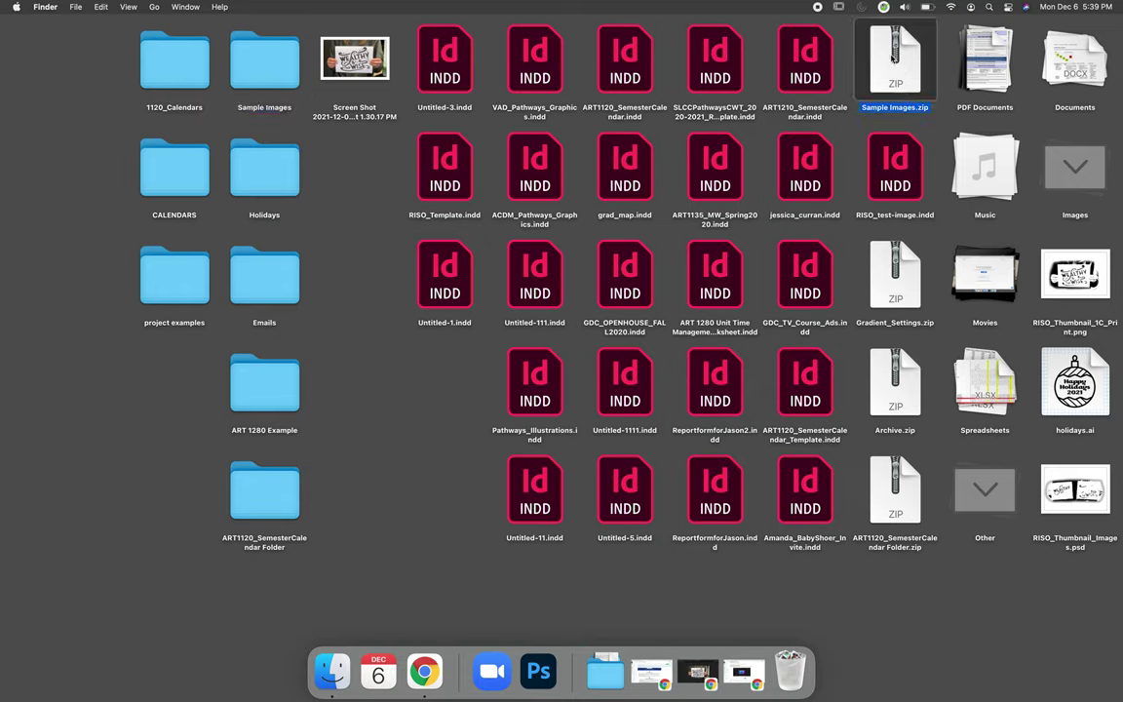
{"action": "double_click", "coordinate": [893, 56]}
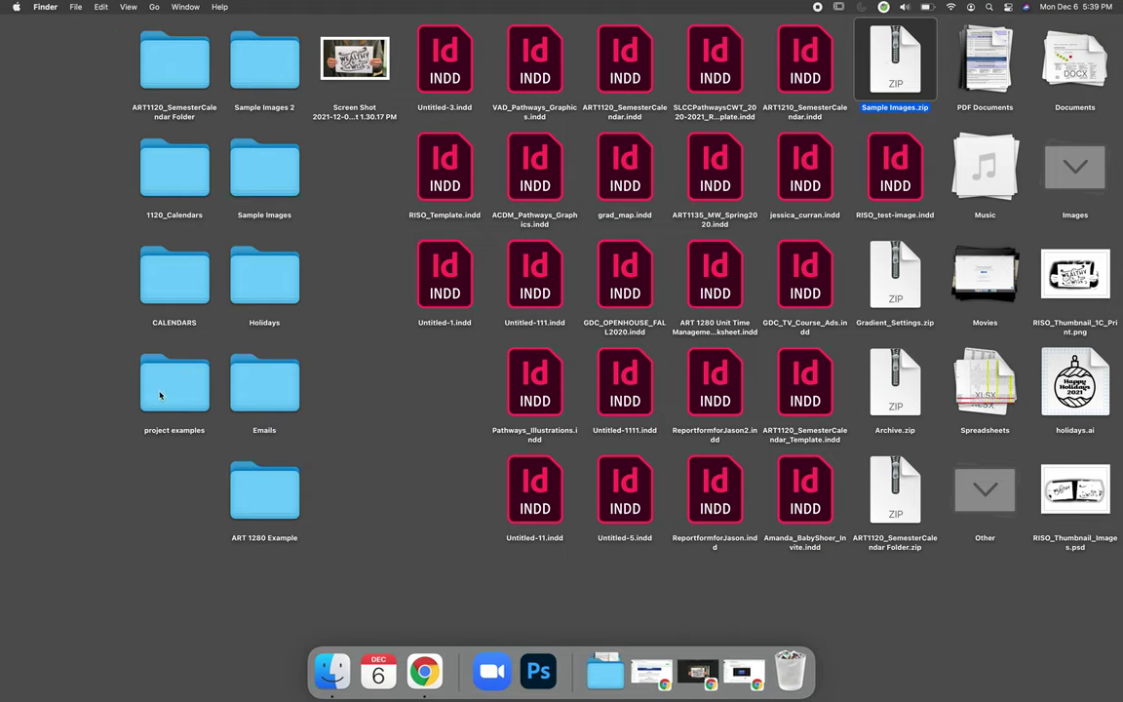
{"action": "double_click", "coordinate": [262, 60]}
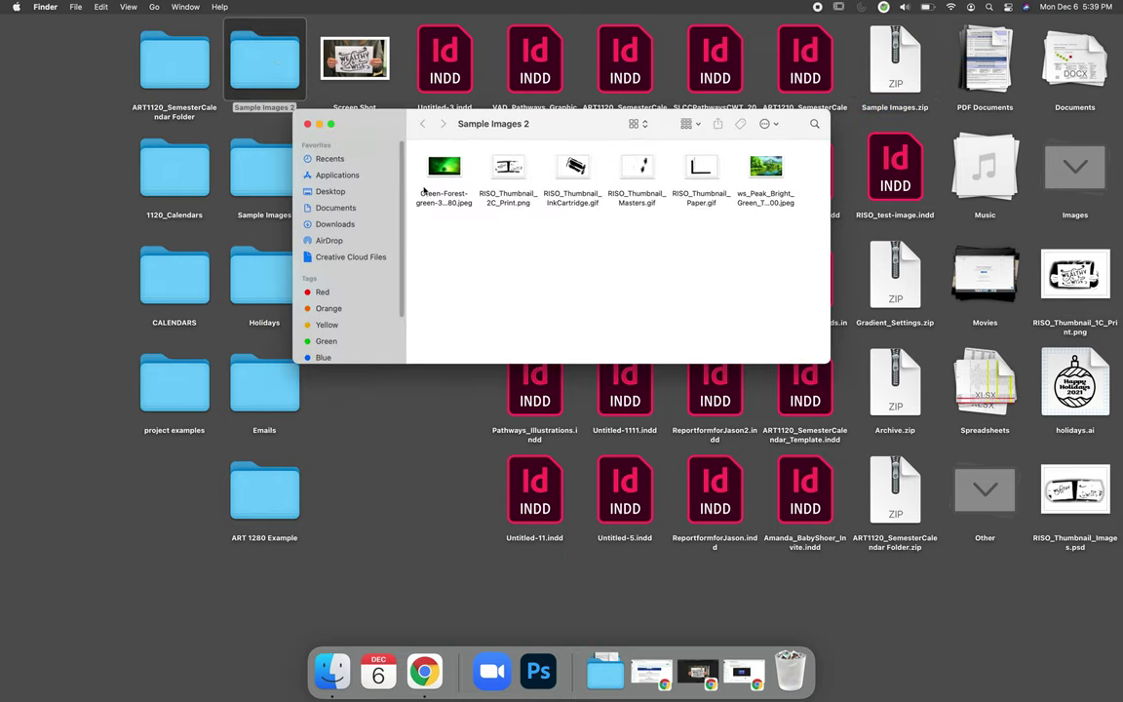
{"action": "left_click", "coordinate": [307, 123]}
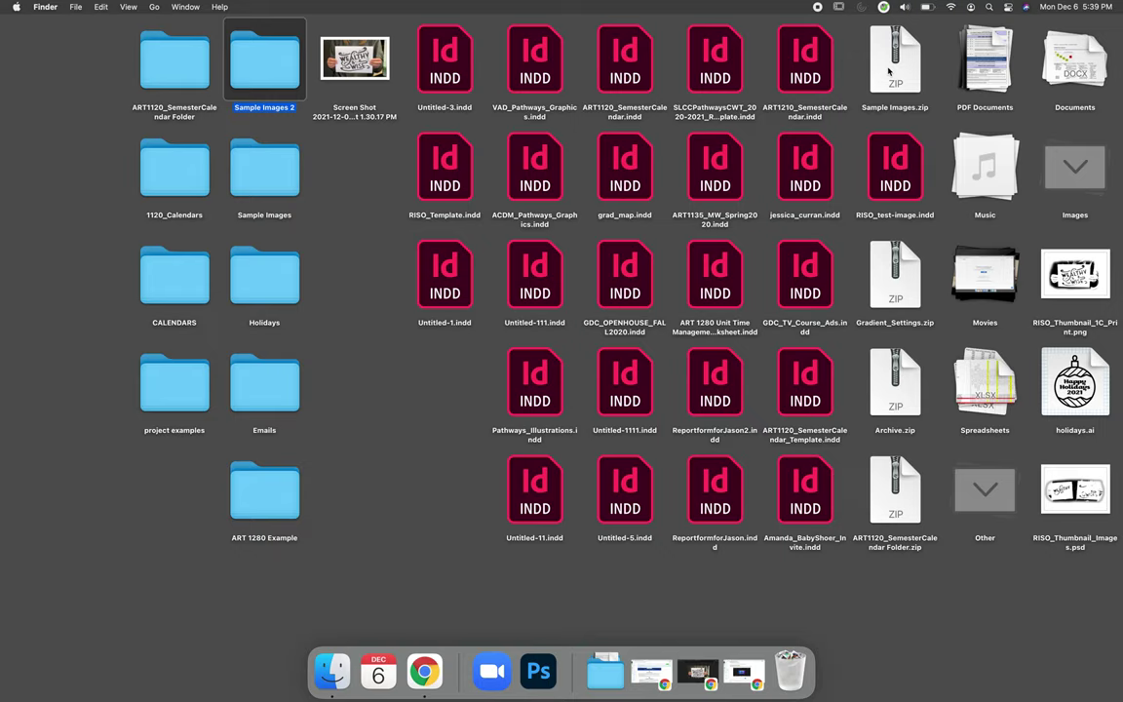
{"action": "left_click", "coordinate": [890, 74]}
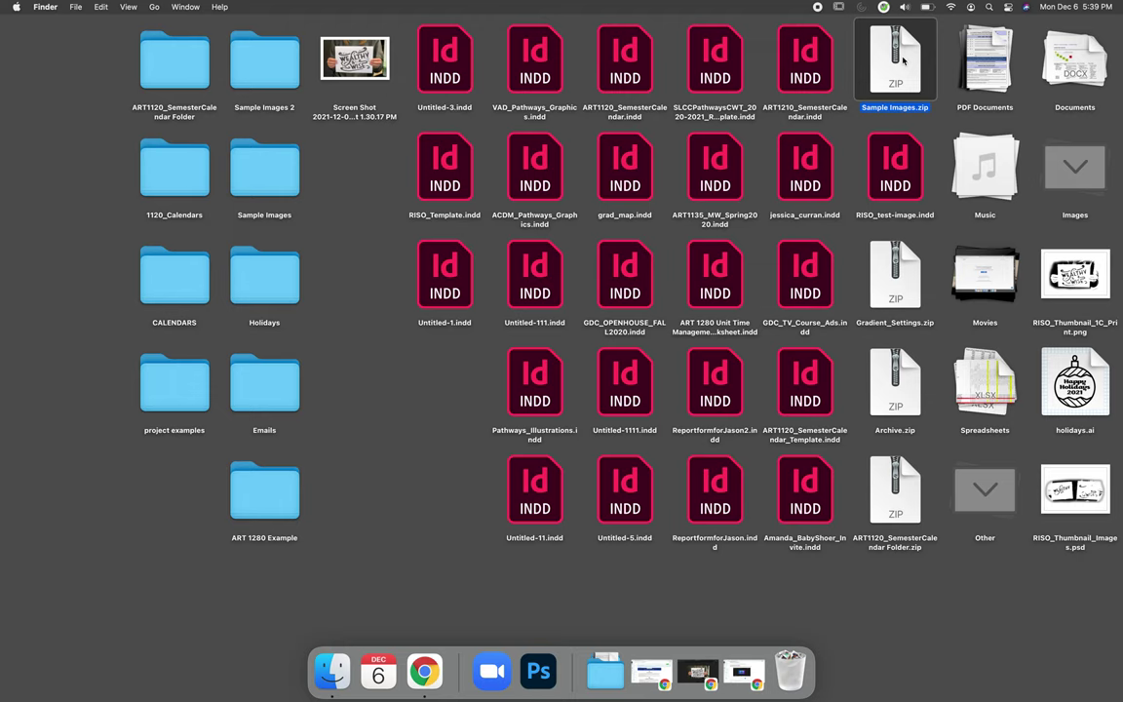
Step: Bring back the Drive window showing the Unit 00 folder's file list
{"action": "left_click", "coordinate": [423, 671]}
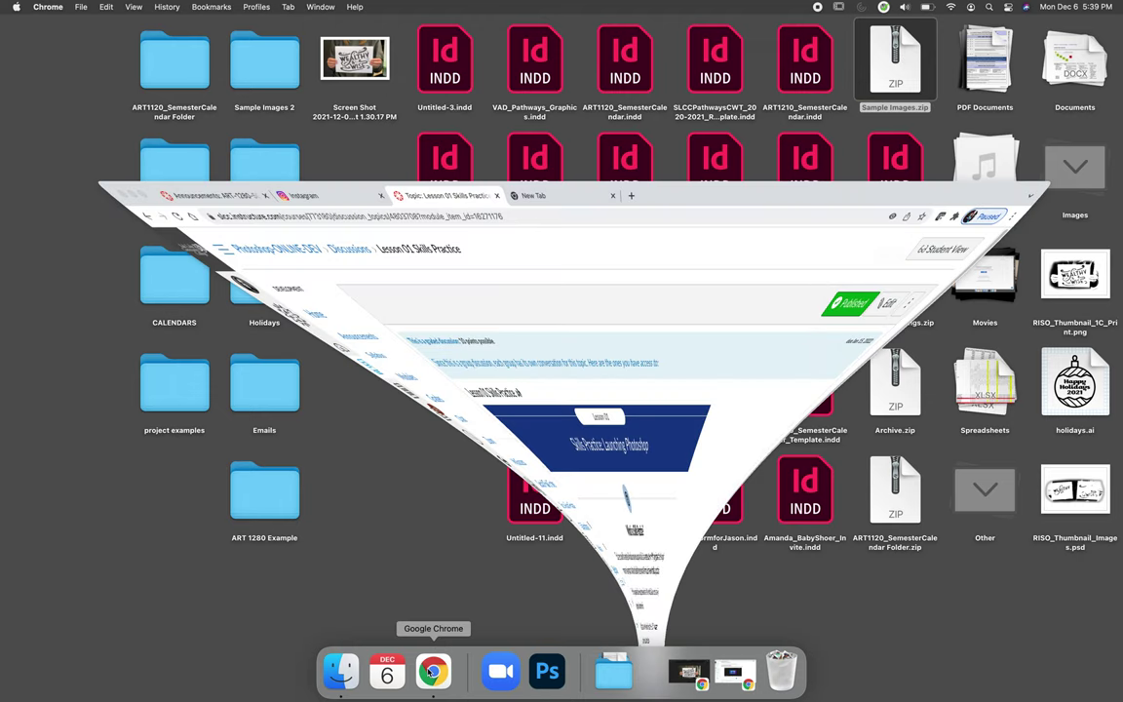
{"action": "left_click", "coordinate": [688, 687]}
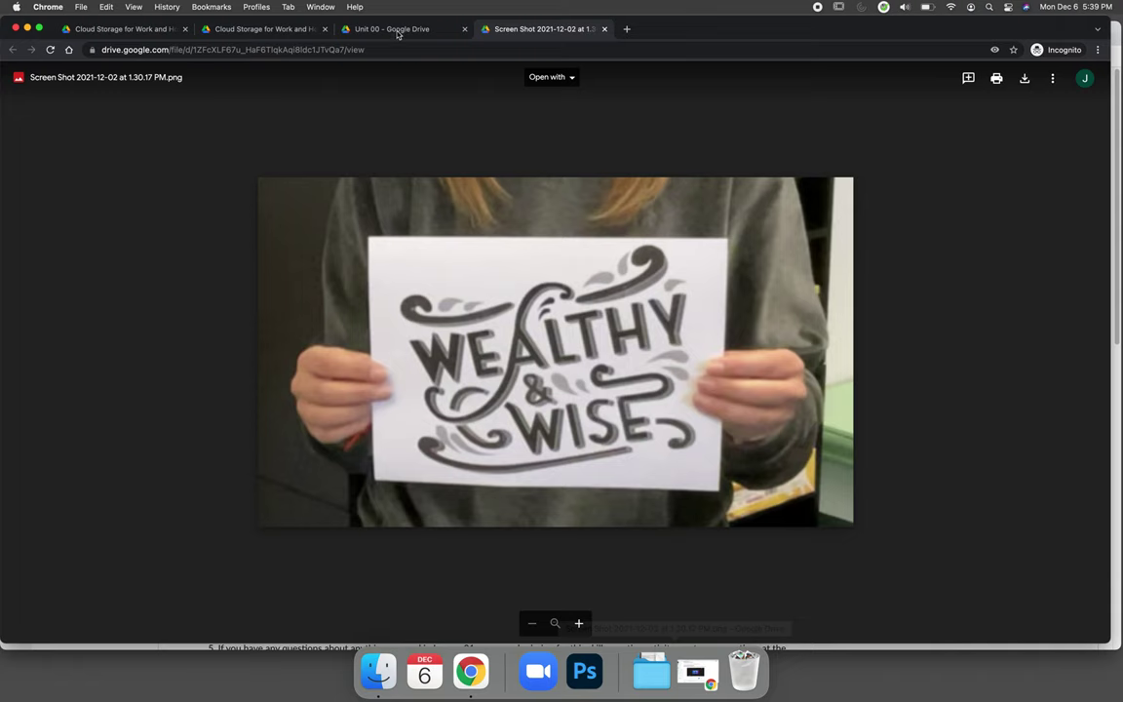
{"action": "left_click", "coordinate": [398, 30]}
{"action": "left_click", "coordinate": [126, 283]}
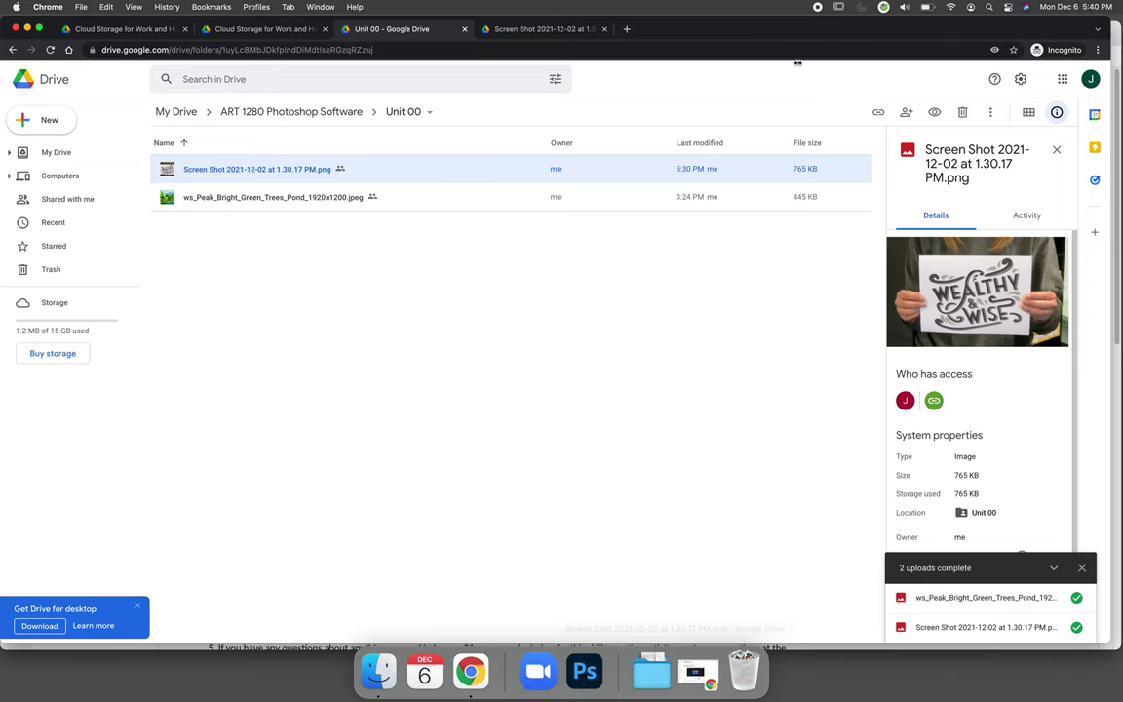
Step: Narrow the Drive window and drag Sample Images.zip into Unit 00 to upload it
{"action": "left_click_drag", "start_coordinate": [1108, 51], "coordinate": [802, 51]}
{"action": "left_click", "coordinate": [838, 35]}
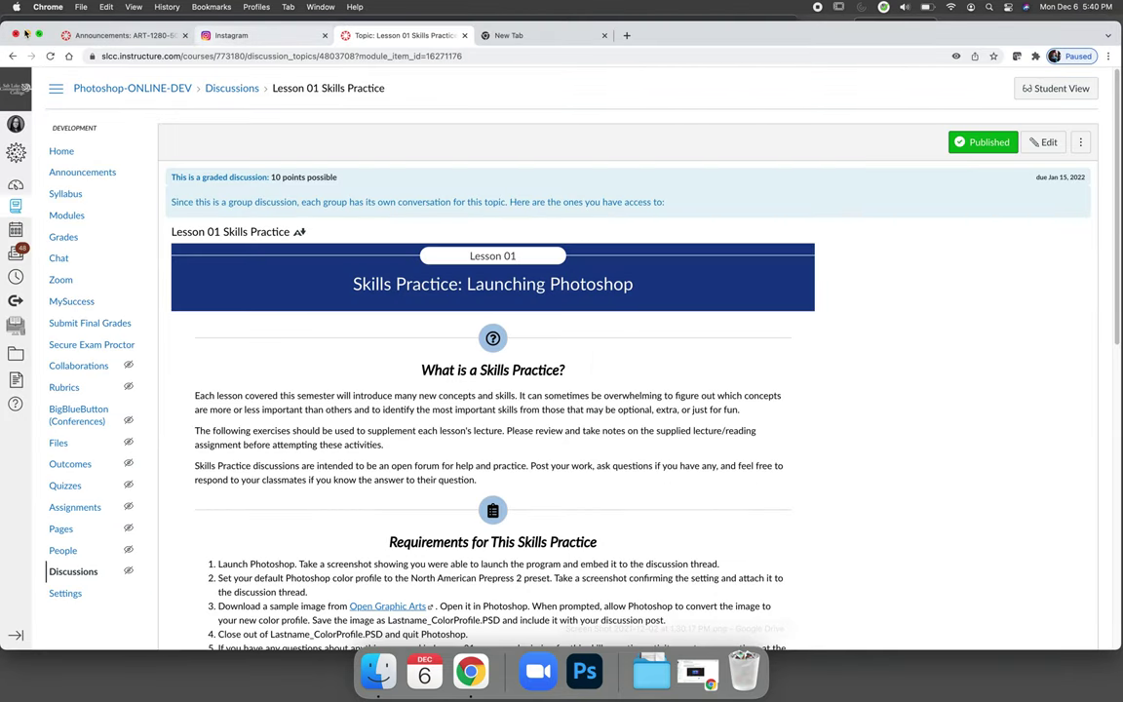
{"action": "key", "text": "super+m"}
{"action": "left_click_drag", "start_coordinate": [906, 58], "coordinate": [305, 300]}
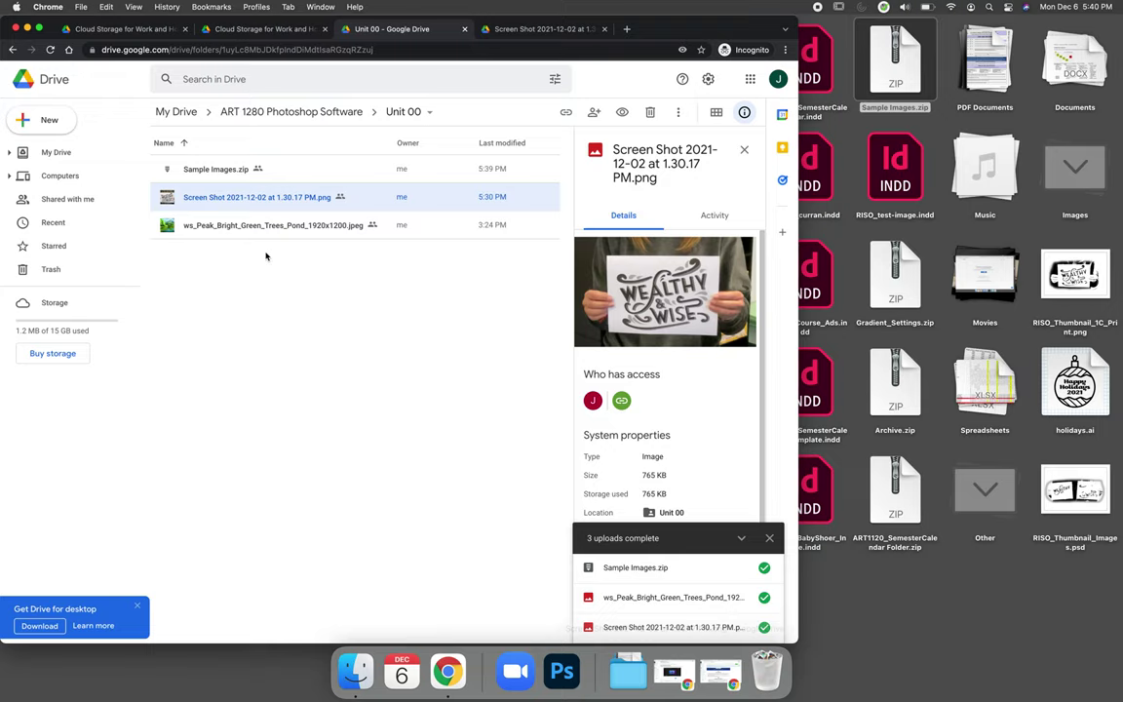
Step: Restore the Introduce Yourself discussion window in the browser
{"action": "left_click", "coordinate": [706, 681]}
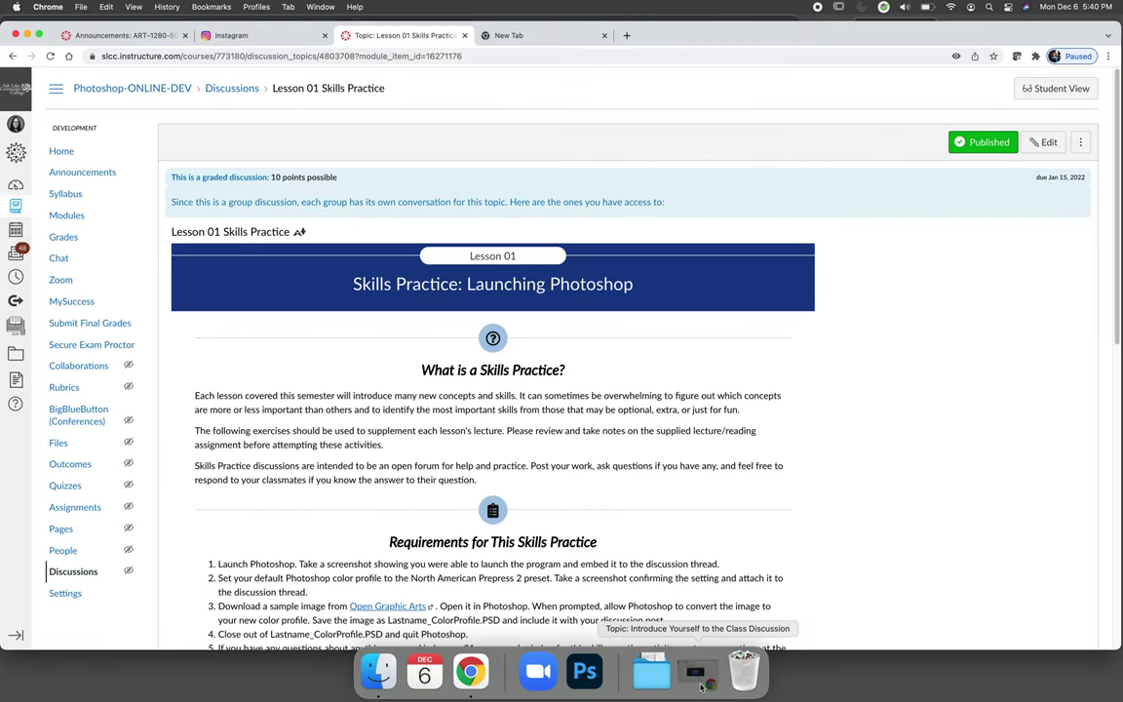
{"action": "left_click", "coordinate": [685, 674]}
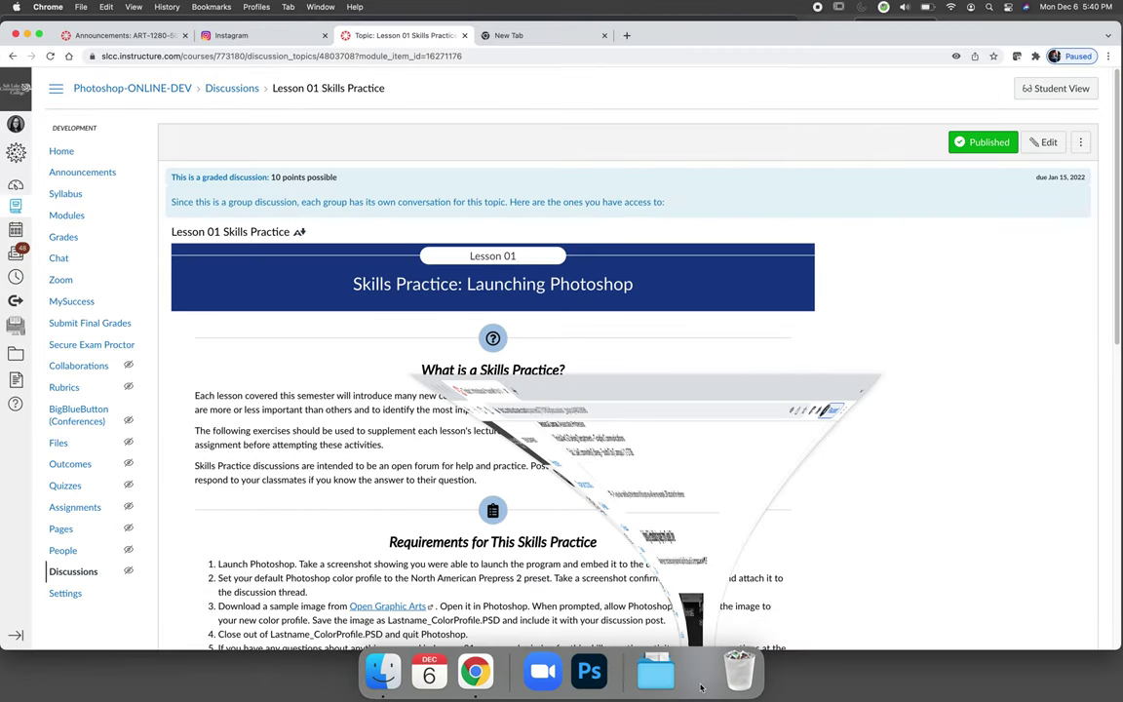
{"action": "scroll", "coordinate": [797, 421], "scroll_direction": "down", "scroll_amount": 5}
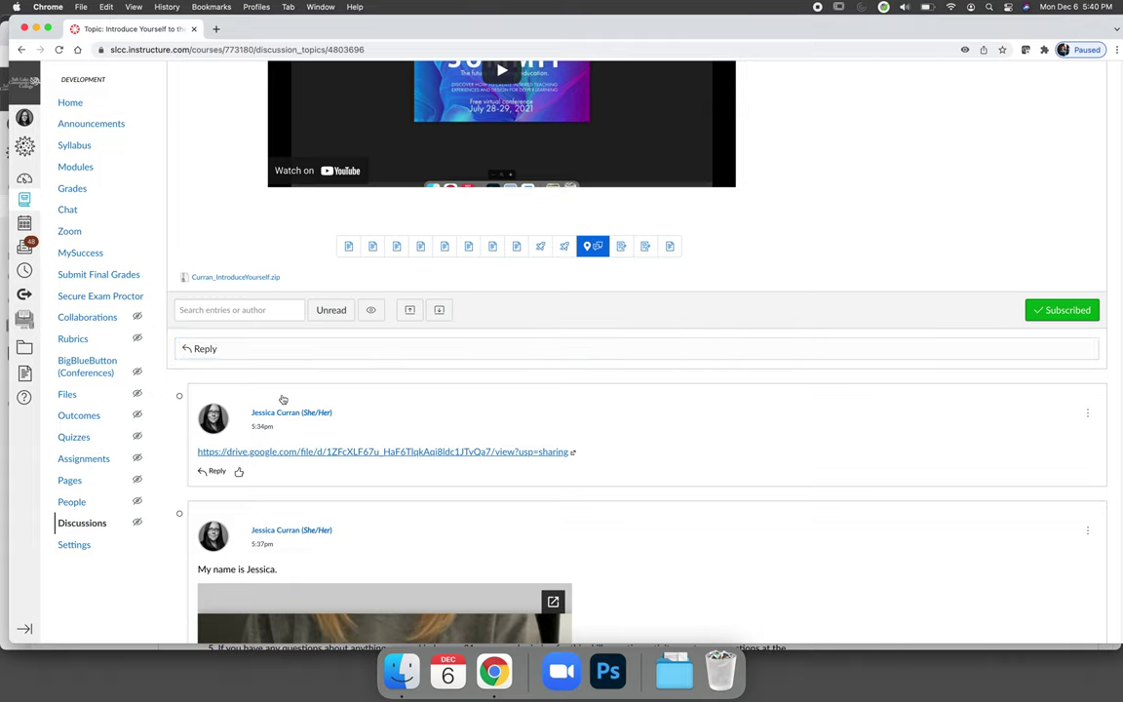
Step: Start a reply with a one-line greeting giving the author's name, and choose to attach a file
{"action": "left_click", "coordinate": [250, 348]}
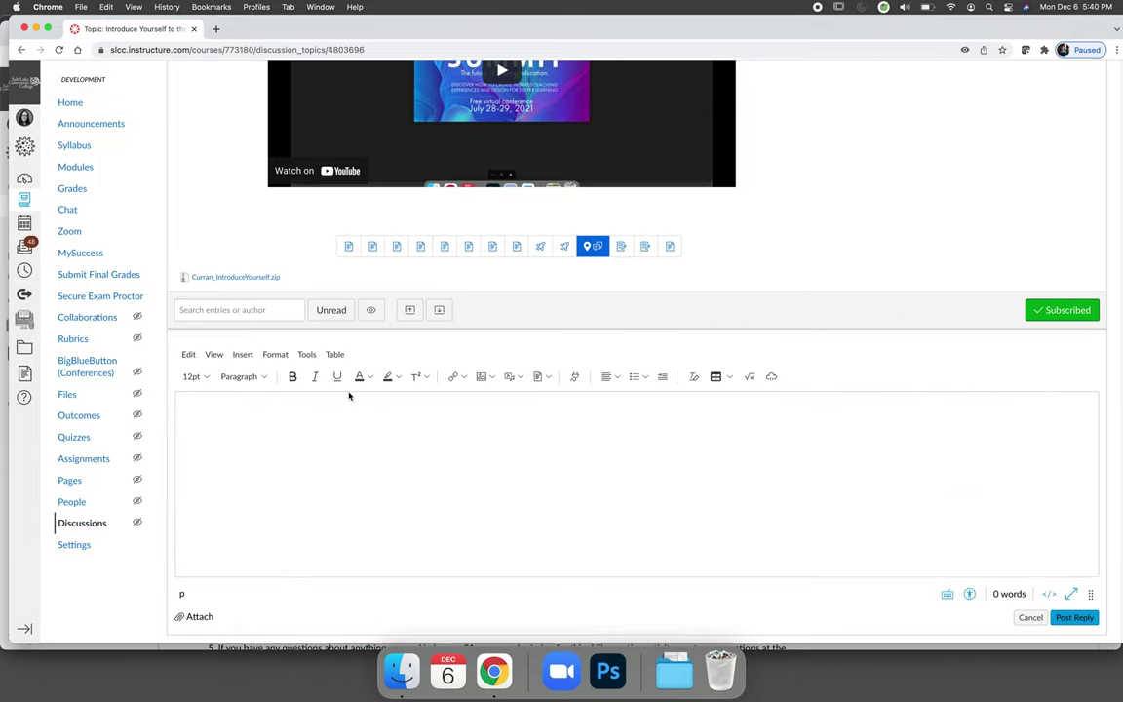
{"action": "left_click", "coordinate": [353, 388]}
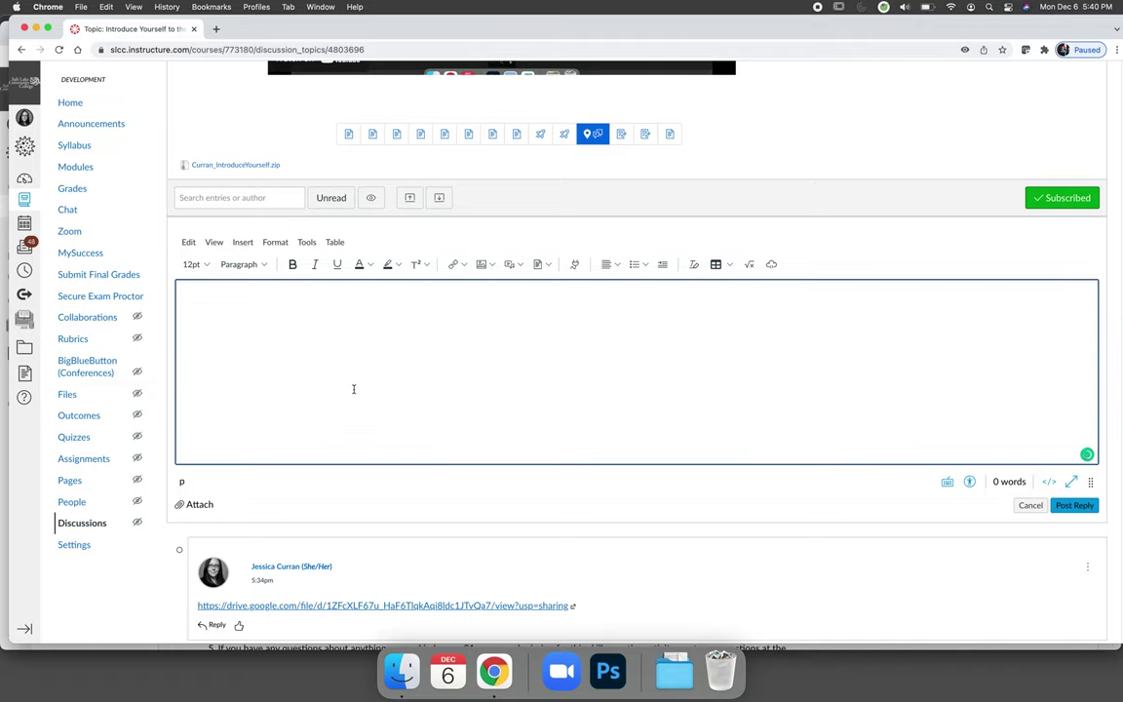
{"action": "type", "text": "Hi, my name is "}
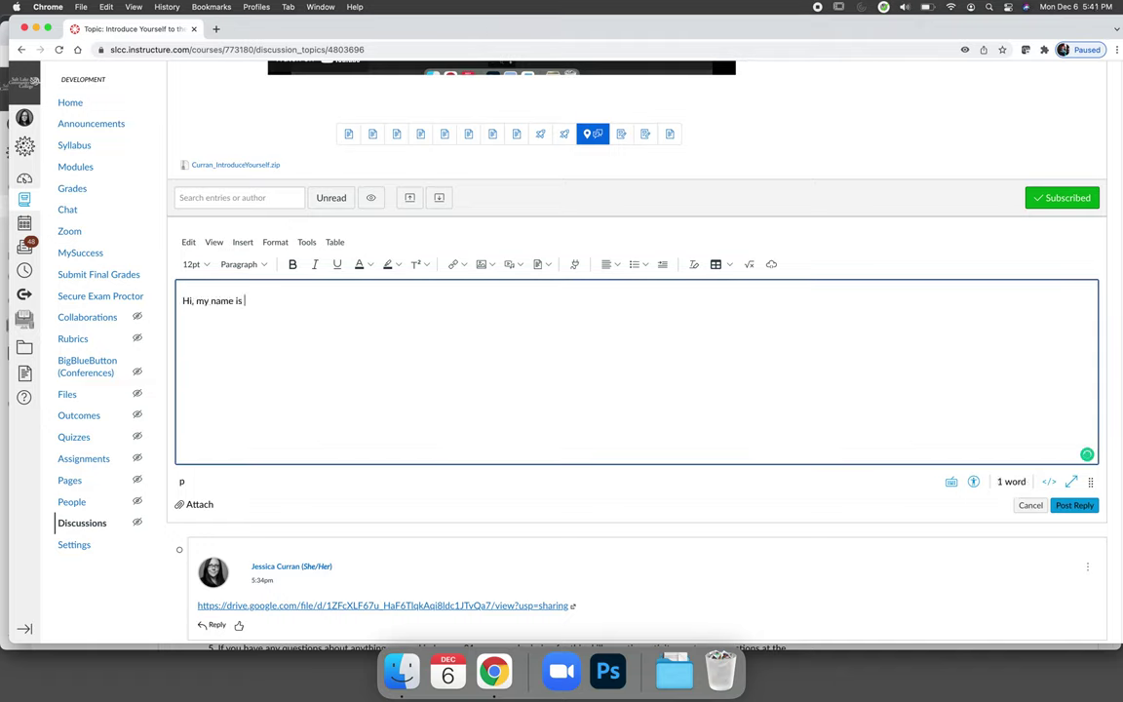
{"action": "type", "text": "Jessica."}
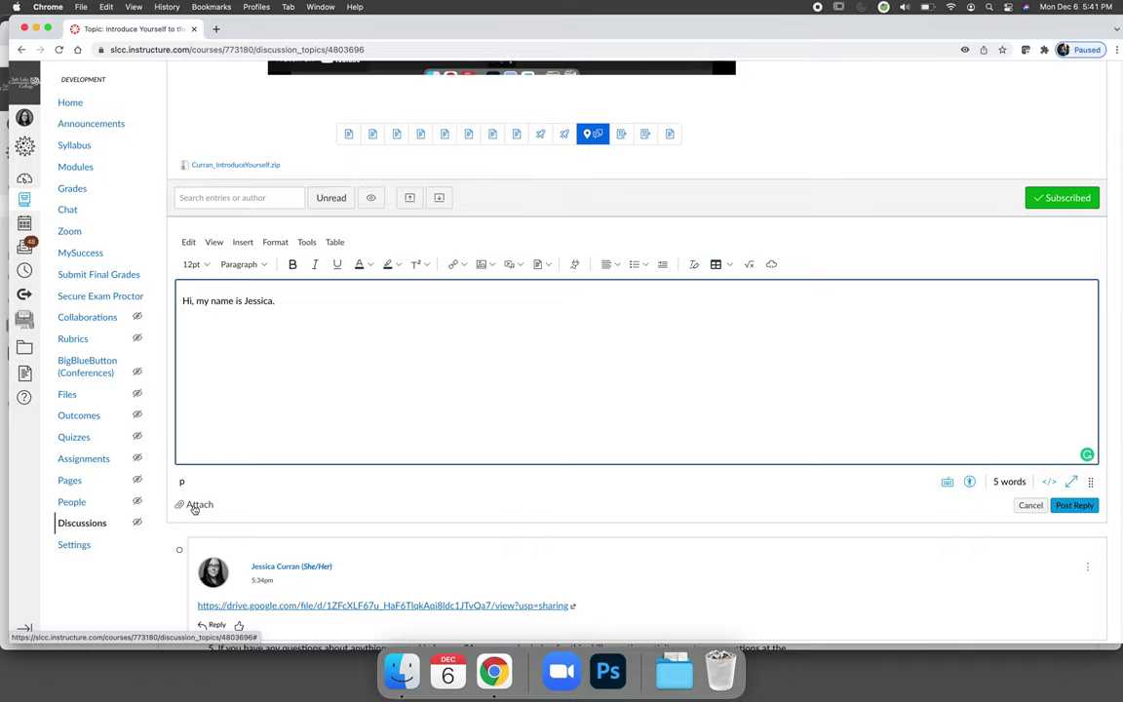
{"action": "left_click", "coordinate": [196, 504]}
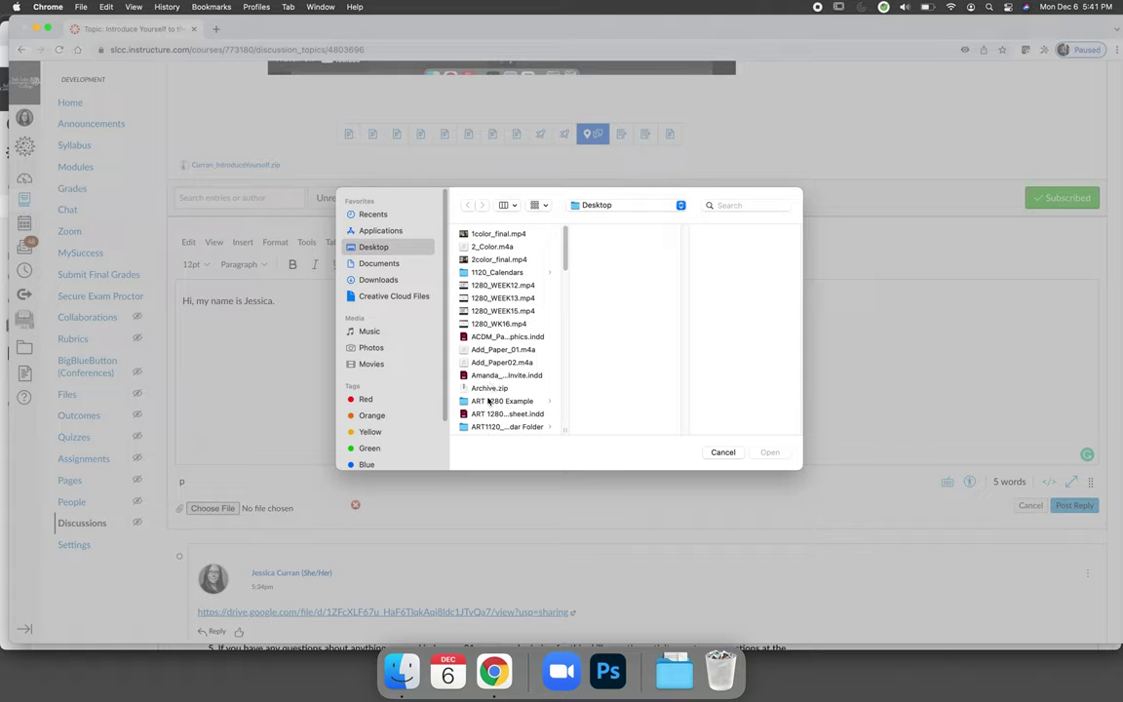
Step: Attach the Green-Forest JPEG from Sample Images, then remove it from the reply draft
{"action": "scroll", "coordinate": [489, 399], "scroll_direction": "down", "scroll_amount": 10}
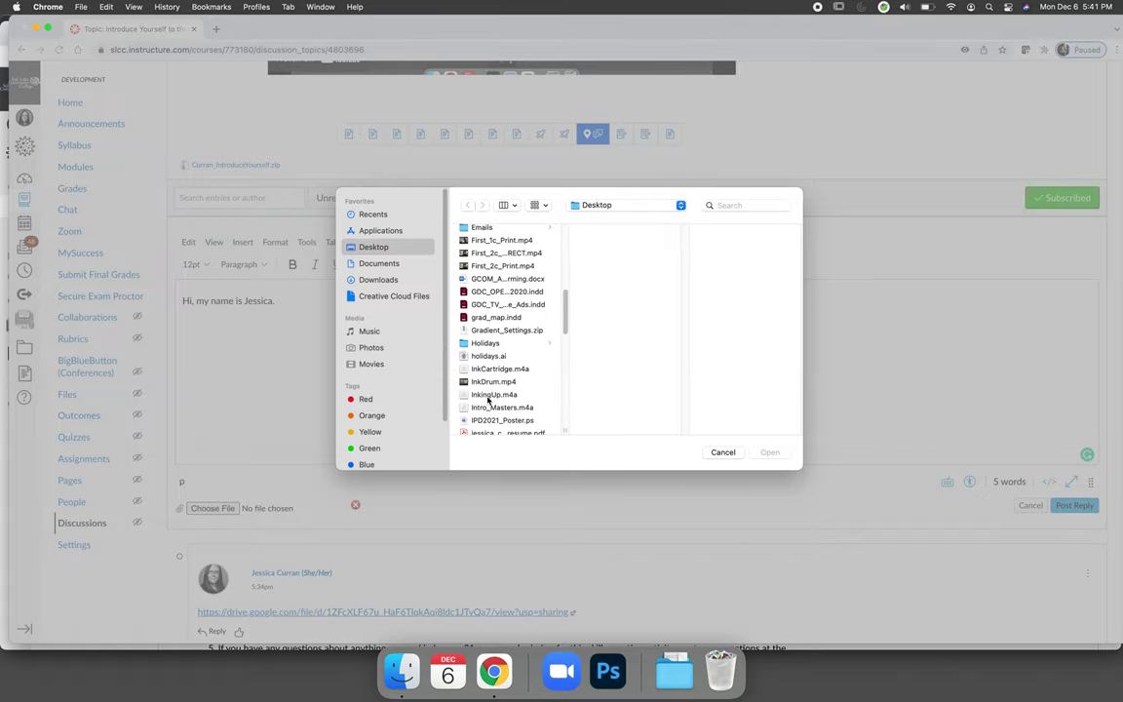
{"action": "scroll", "coordinate": [488, 399], "scroll_direction": "down", "scroll_amount": 10}
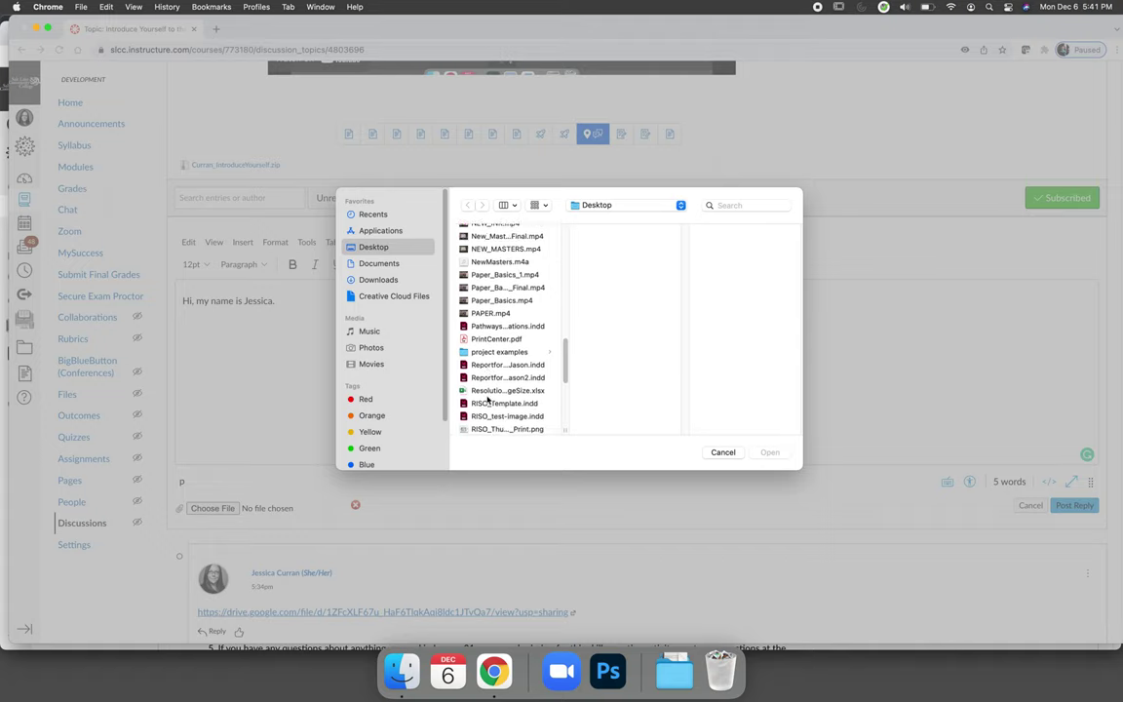
{"action": "scroll", "coordinate": [488, 399], "scroll_direction": "down", "scroll_amount": 5}
{"action": "left_click", "coordinate": [497, 296]}
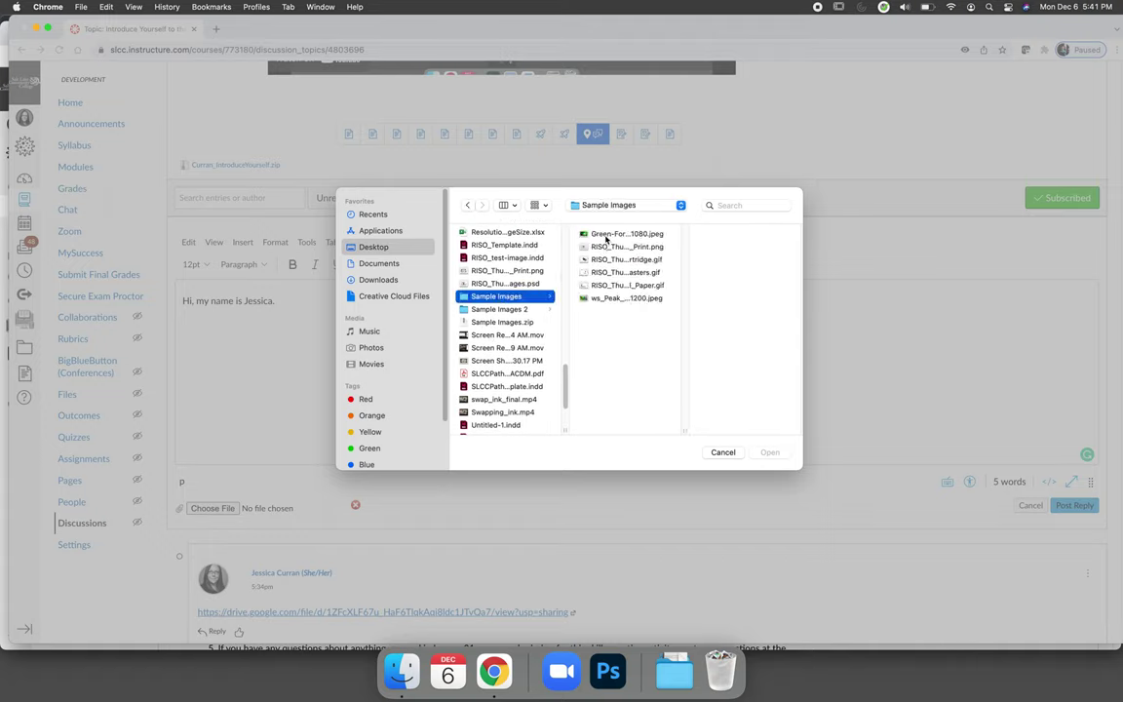
{"action": "left_click", "coordinate": [605, 239]}
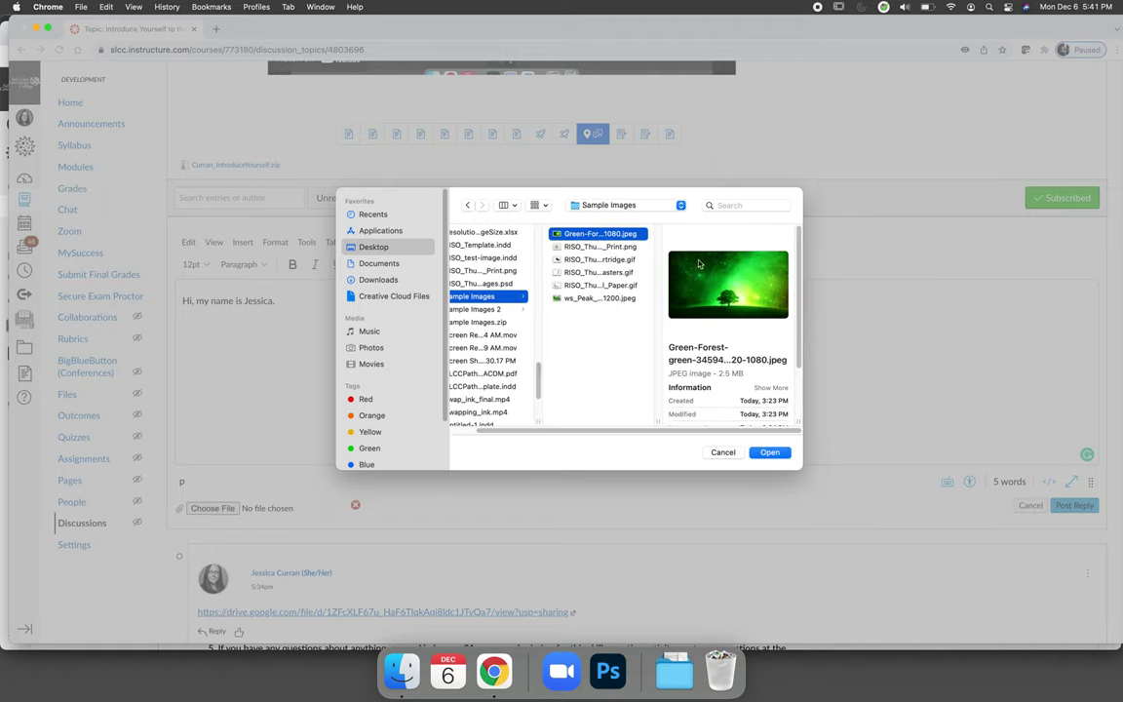
{"action": "left_click", "coordinate": [768, 452]}
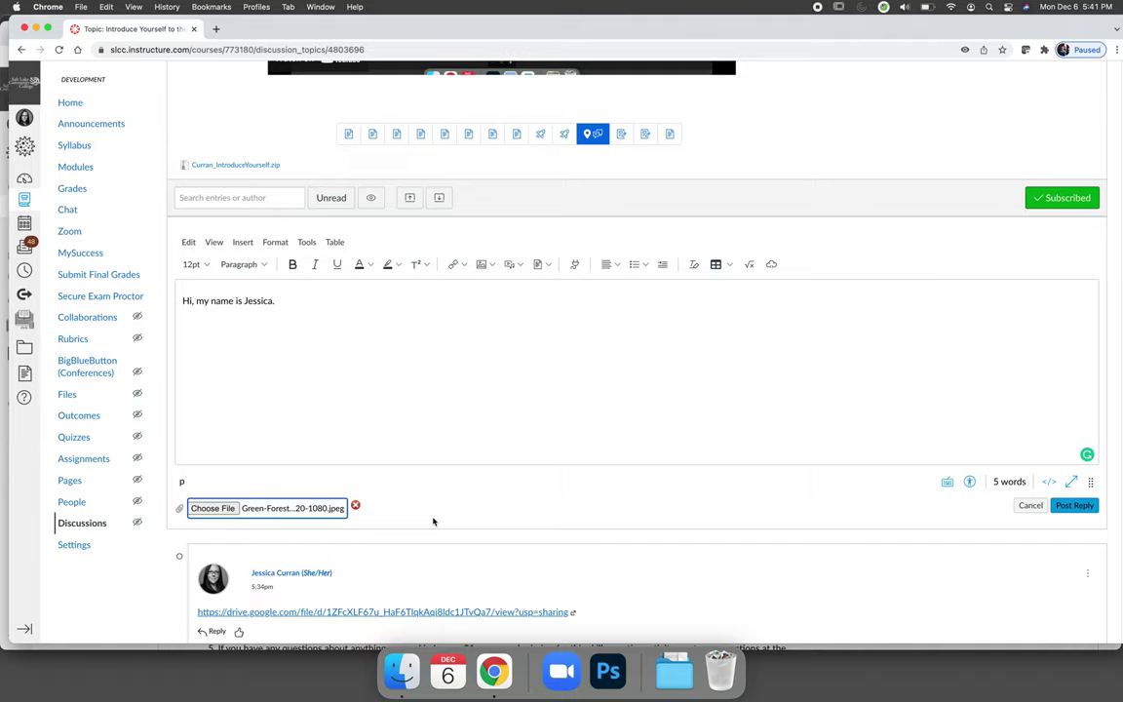
{"action": "left_click", "coordinate": [356, 505]}
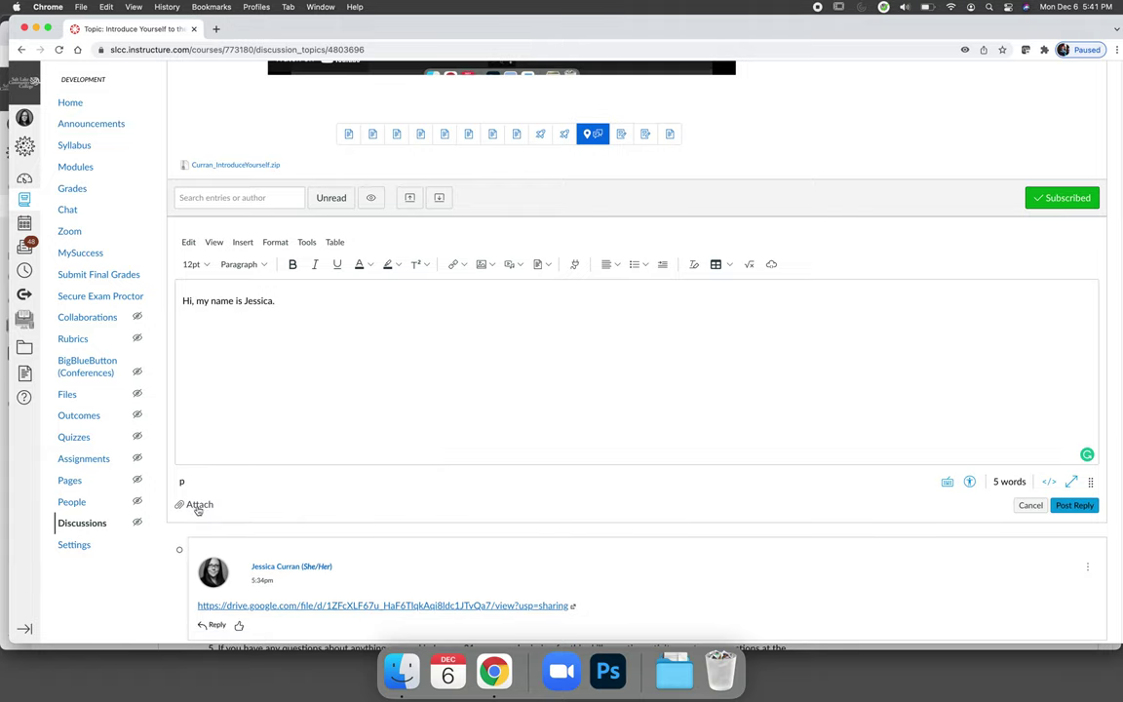
Step: Attach Sample Images.zip from the Desktop to the introduction reply and post it
{"action": "left_click", "coordinate": [196, 504]}
{"action": "left_click", "coordinate": [222, 508]}
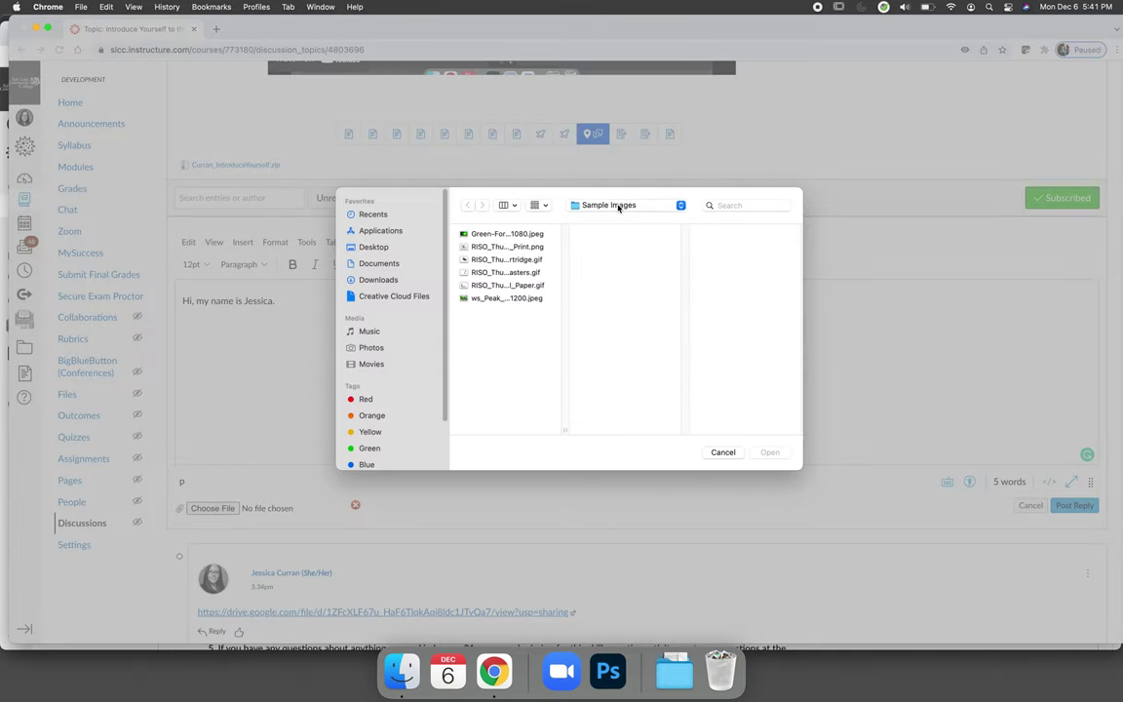
{"action": "left_click", "coordinate": [618, 205]}
{"action": "left_click", "coordinate": [616, 205]}
{"action": "left_click", "coordinate": [617, 204]}
{"action": "left_click", "coordinate": [615, 220]}
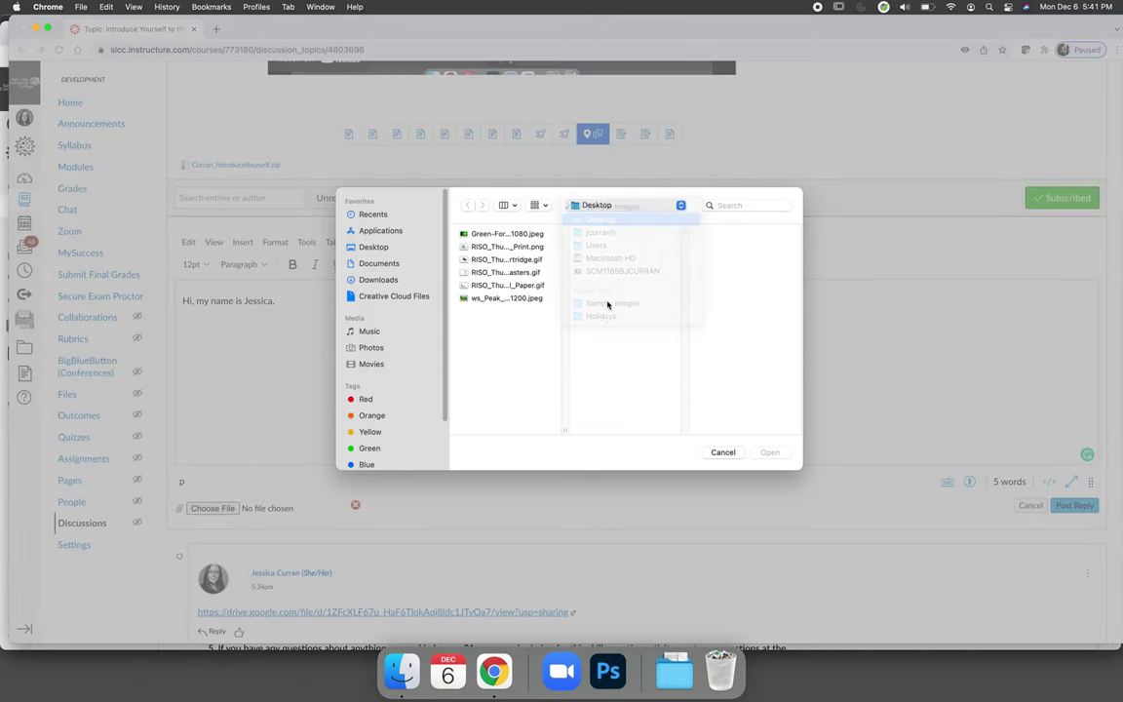
{"action": "scroll", "coordinate": [512, 382], "scroll_direction": "down", "scroll_amount": 5}
{"action": "scroll", "coordinate": [512, 382], "scroll_direction": "down", "scroll_amount": 10}
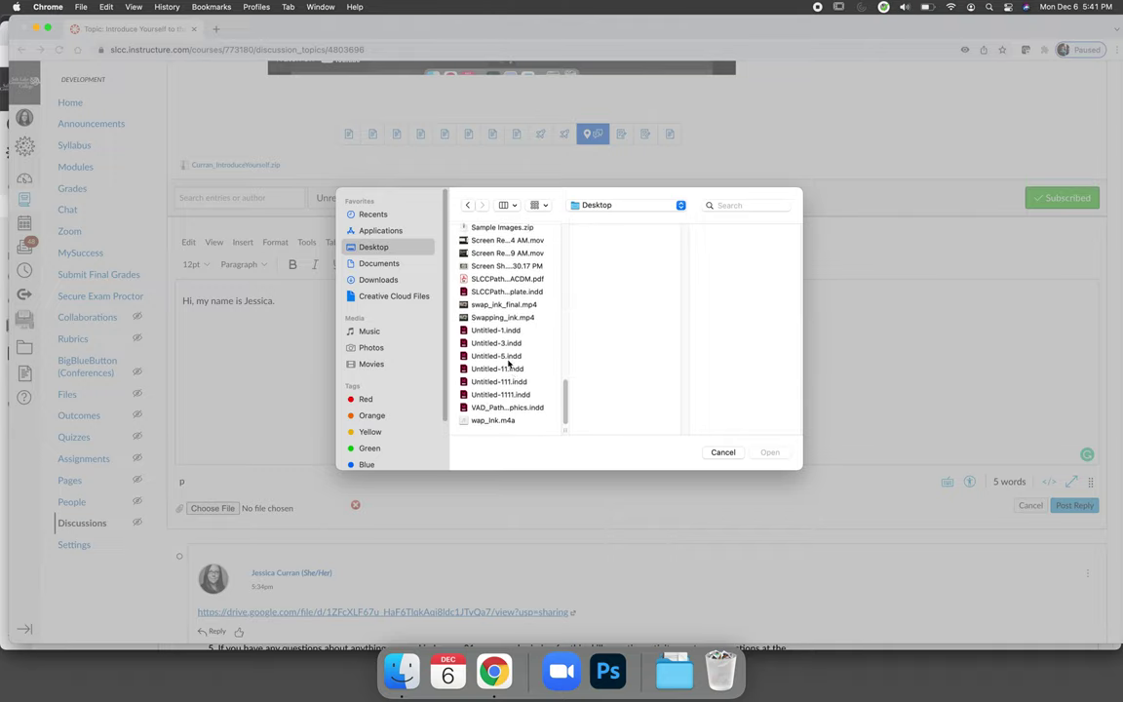
{"action": "scroll", "coordinate": [509, 312], "scroll_direction": "up", "scroll_amount": 3}
{"action": "left_click", "coordinate": [501, 338]}
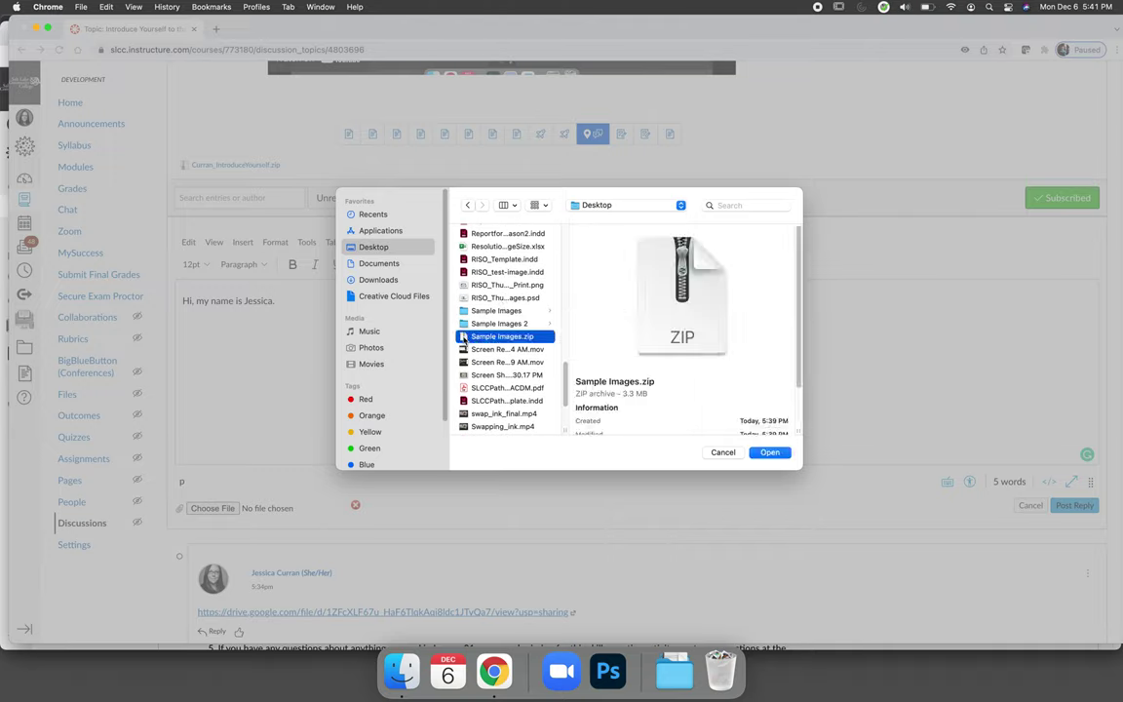
{"action": "left_click", "coordinate": [770, 452]}
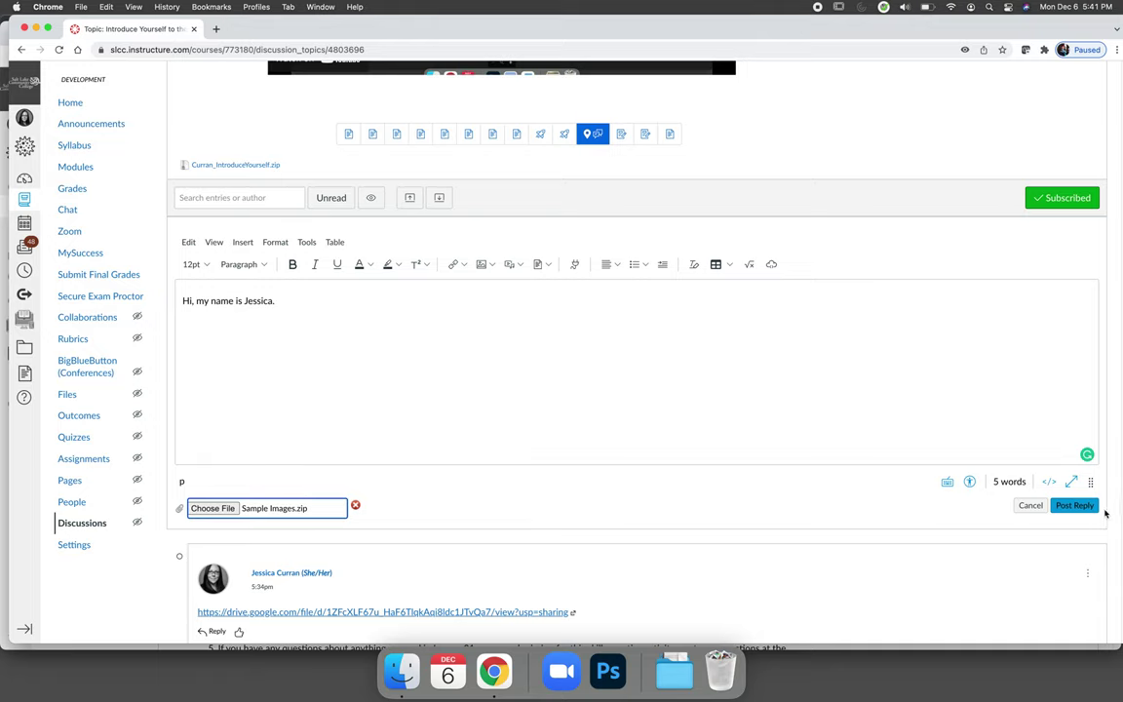
{"action": "left_click", "coordinate": [1072, 503]}
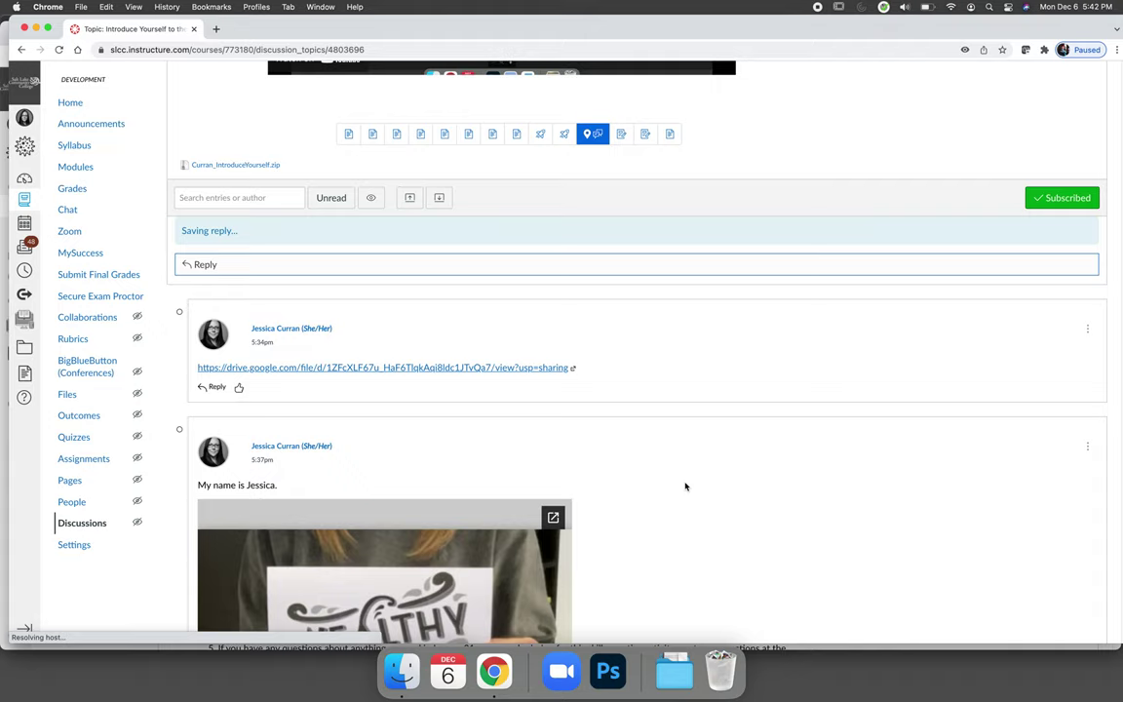
Step: Download the reply's Sample Images.zip, unzip it, and check the six images in Downloads
{"action": "scroll", "coordinate": [685, 487], "scroll_direction": "down", "scroll_amount": 5}
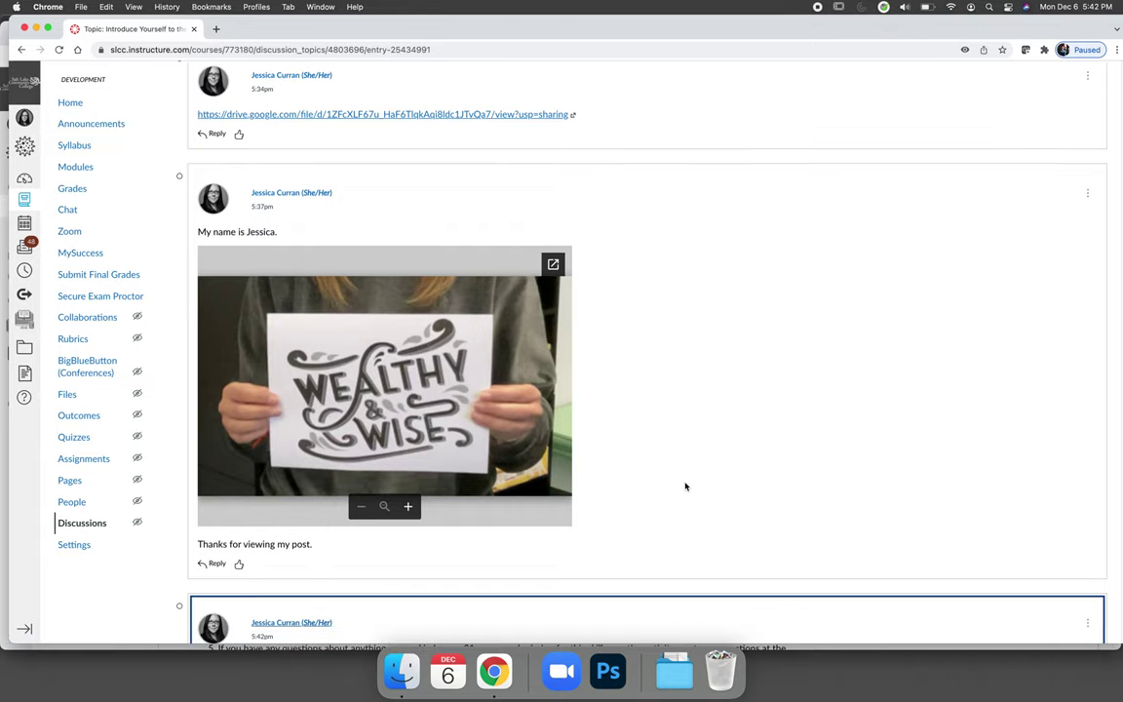
{"action": "scroll", "coordinate": [684, 486], "scroll_direction": "down", "scroll_amount": 3}
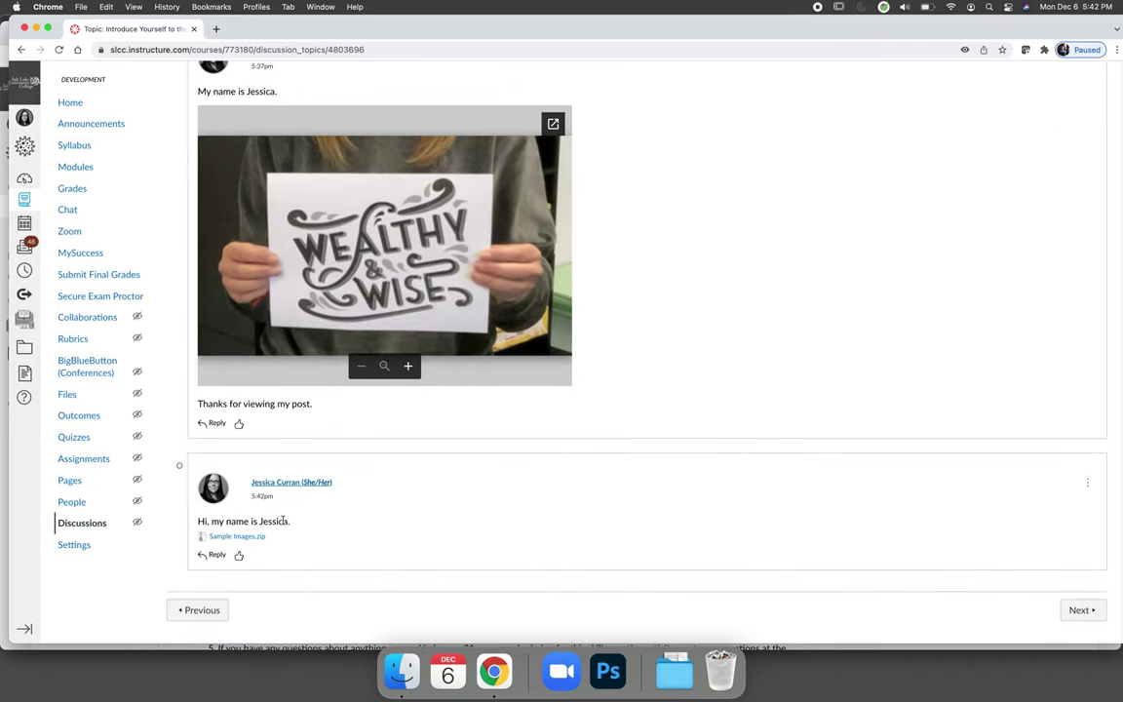
{"action": "left_click", "coordinate": [227, 537]}
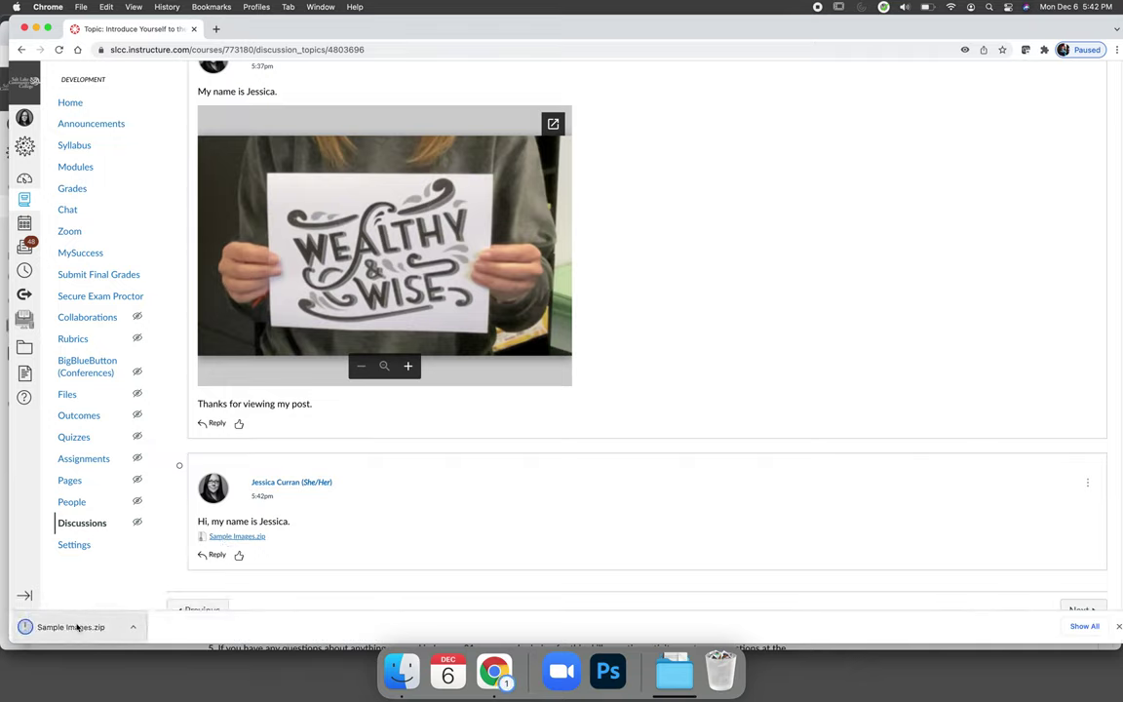
{"action": "left_click", "coordinate": [78, 627]}
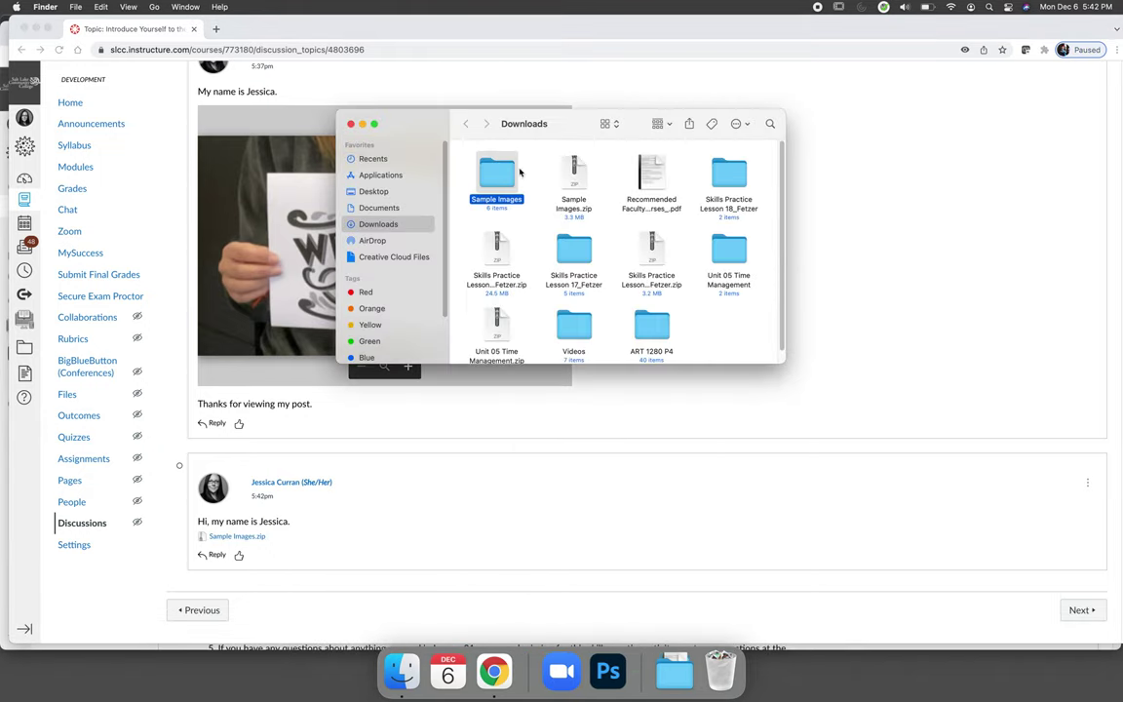
{"action": "double_click", "coordinate": [496, 177]}
{"action": "key", "text": "super+a"}
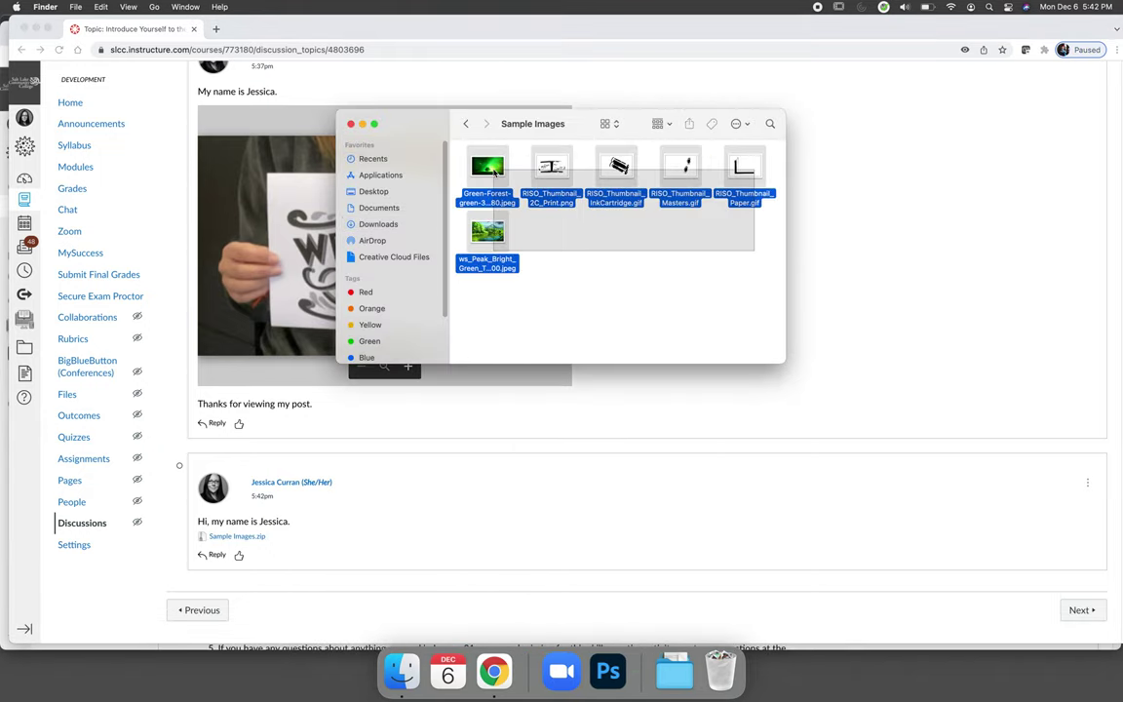
{"action": "left_click", "coordinate": [315, 114]}
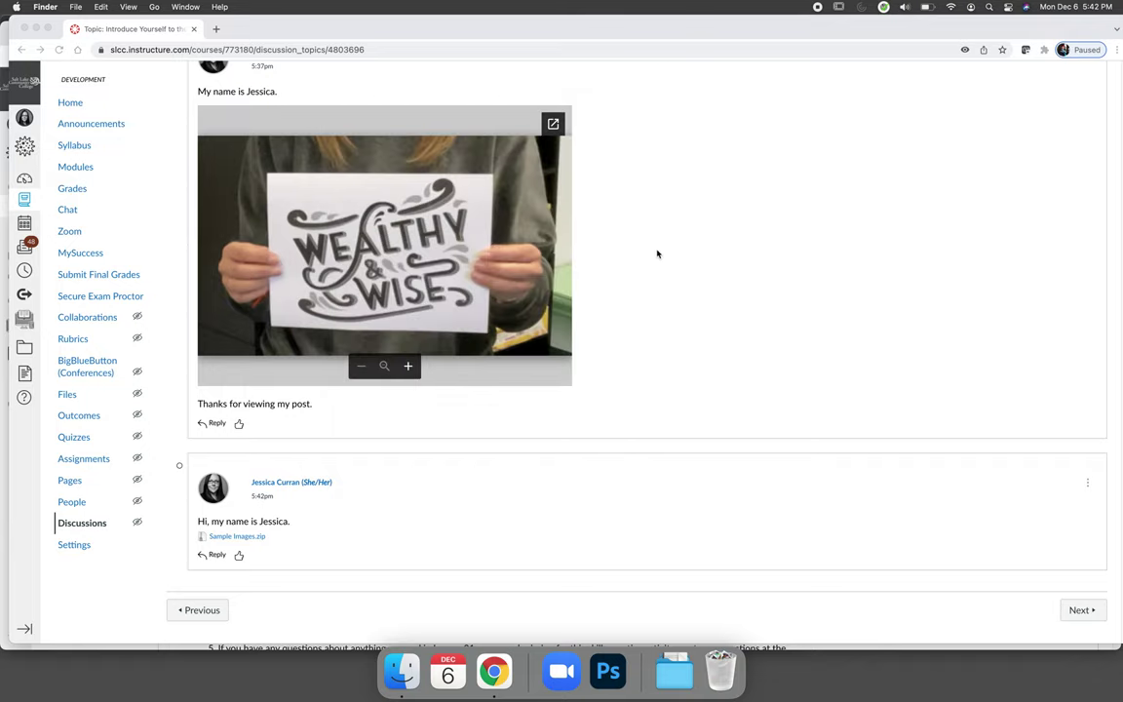
{"action": "scroll", "coordinate": [659, 252], "scroll_direction": "up", "scroll_amount": 3}
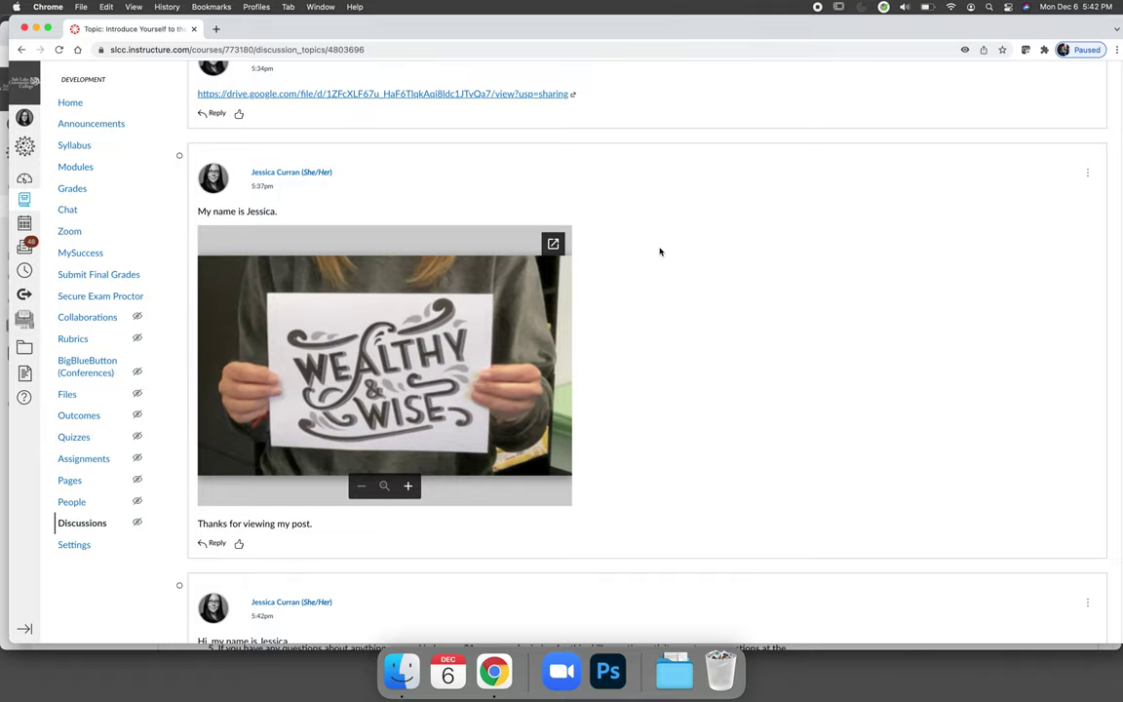
{"action": "scroll", "coordinate": [659, 252], "scroll_direction": "down", "scroll_amount": 3}
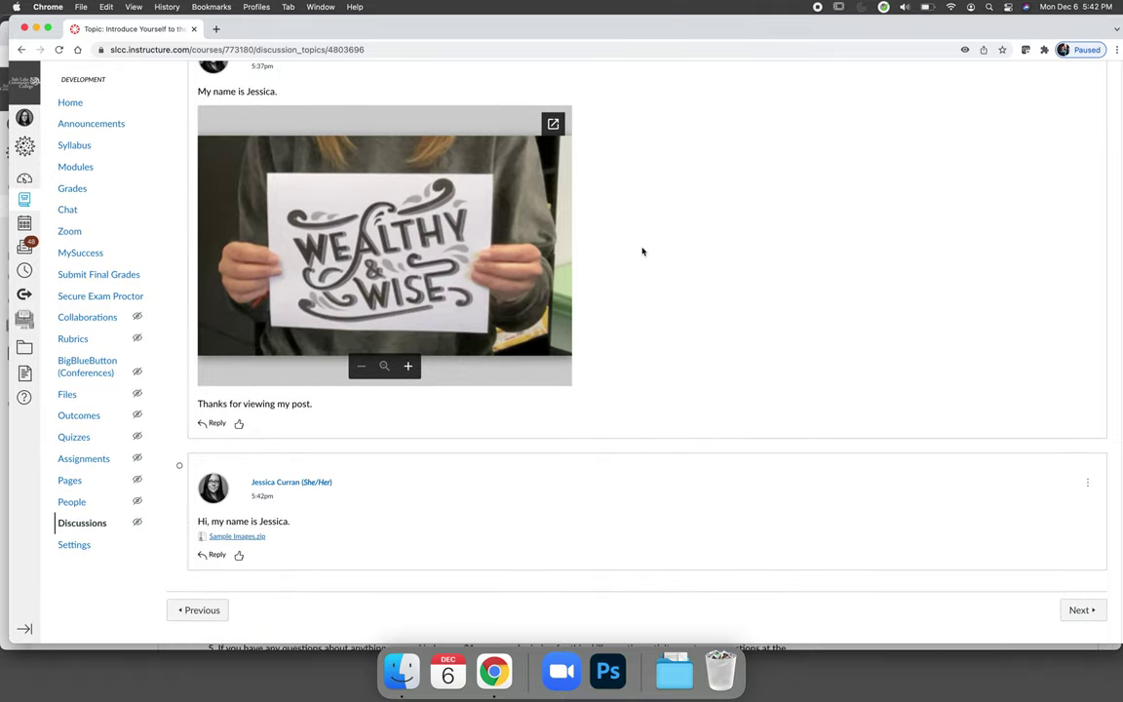
{"action": "left_click_drag", "start_coordinate": [283, 539], "coordinate": [189, 537]}
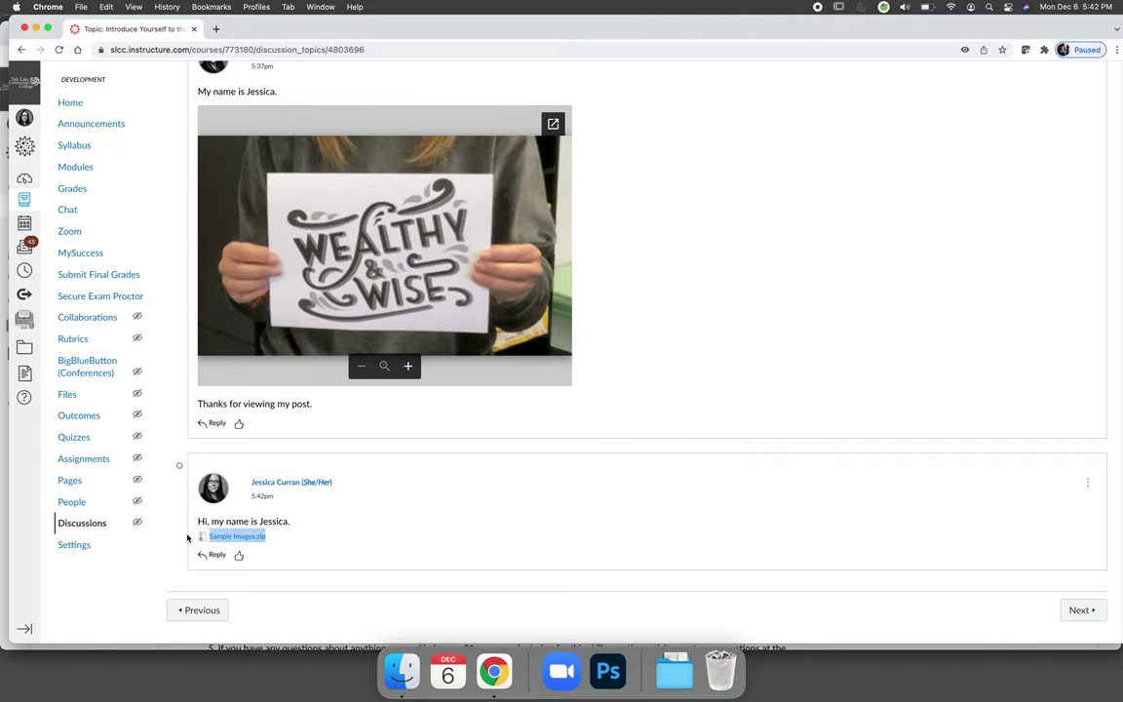
{"action": "left_click", "coordinate": [321, 538]}
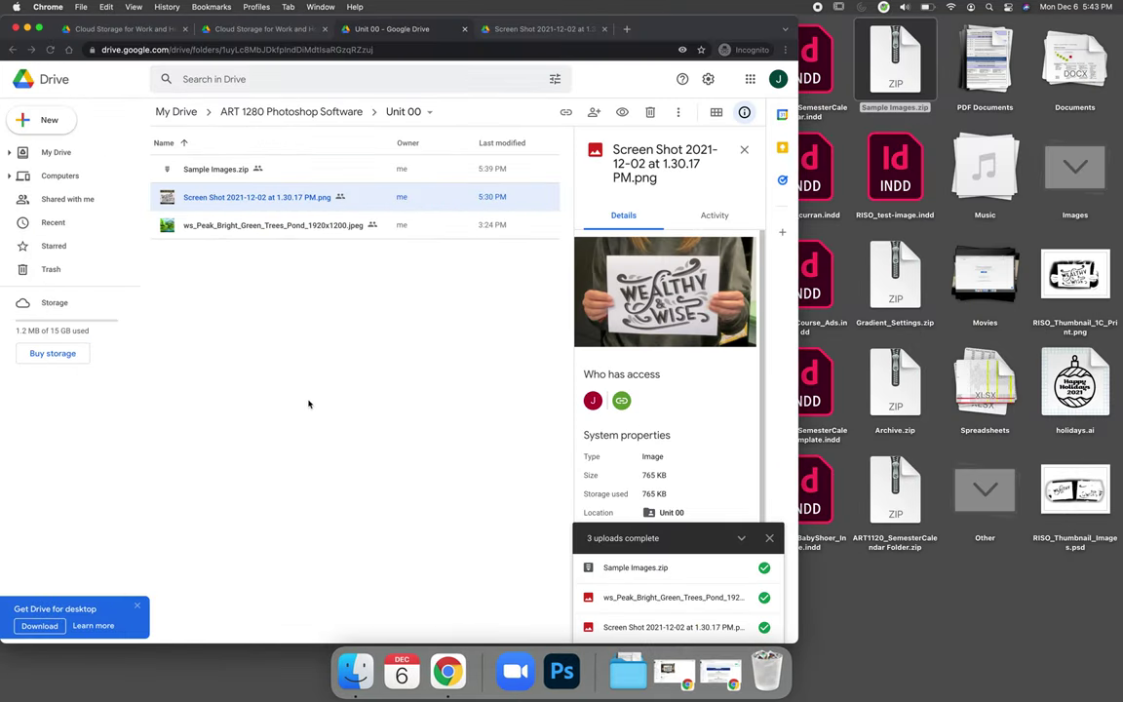
Step: Show the Unit 00 folder's details panel in Google Drive
{"action": "left_click", "coordinate": [308, 404]}
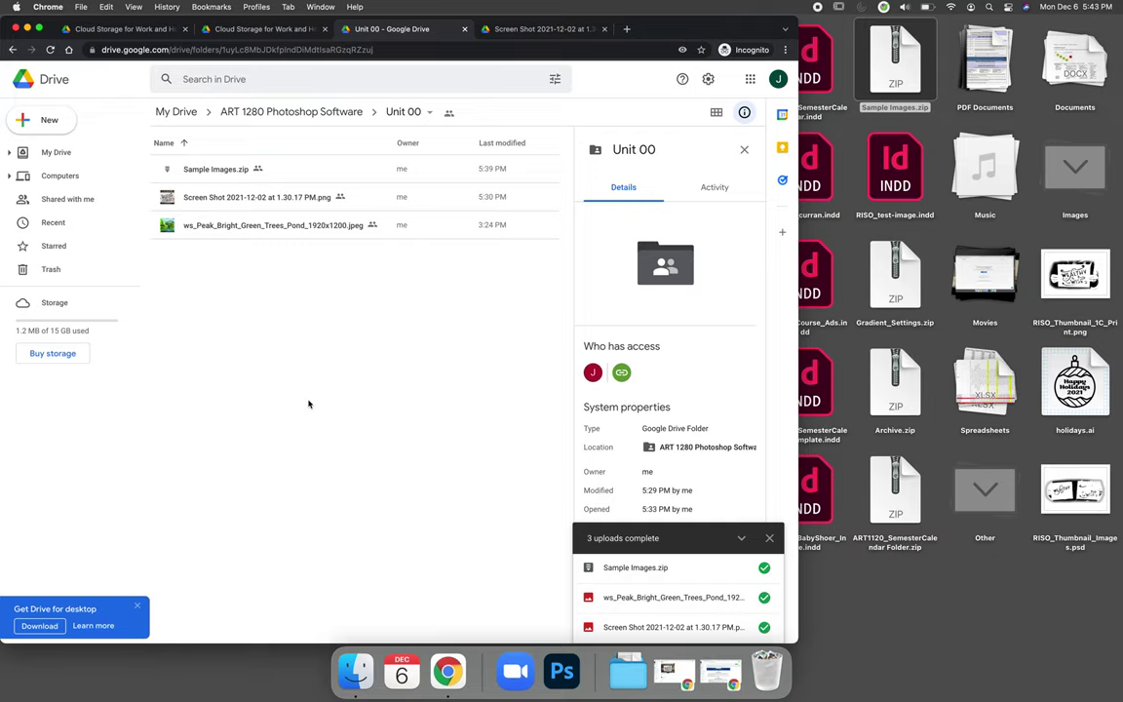